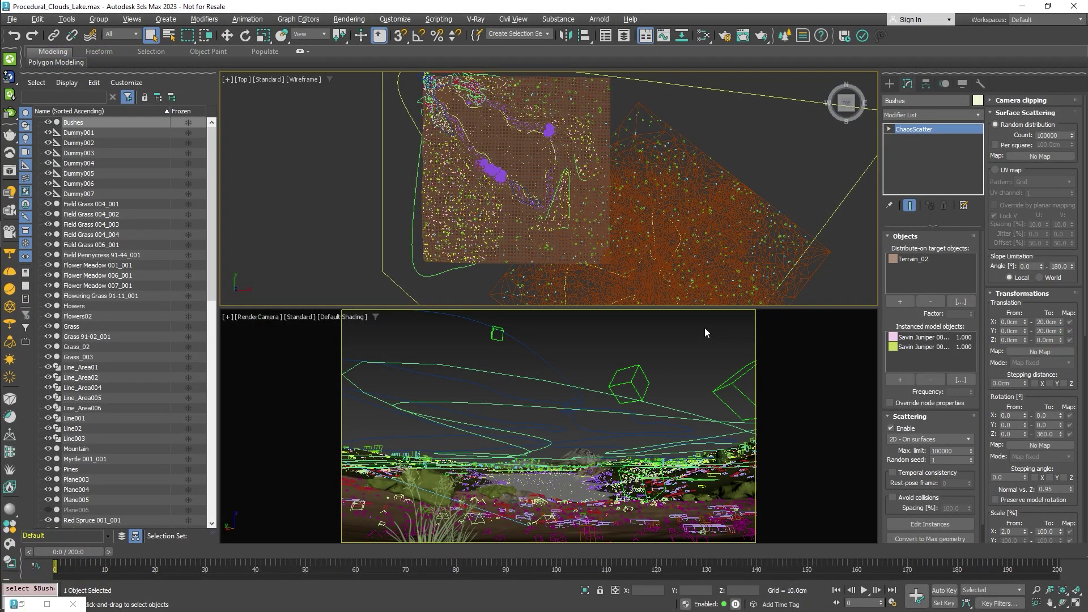
Open the Water object's material in the Slate Material Editor and inspect its VRayNormalMap and the Composite map feeding it
click(83, 309)
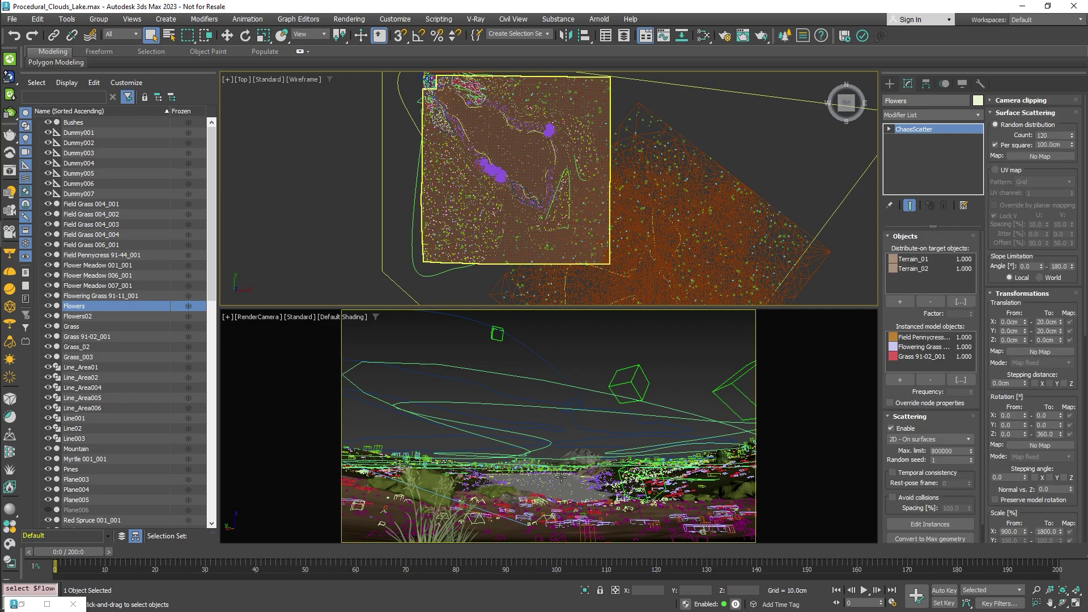
click(560, 478)
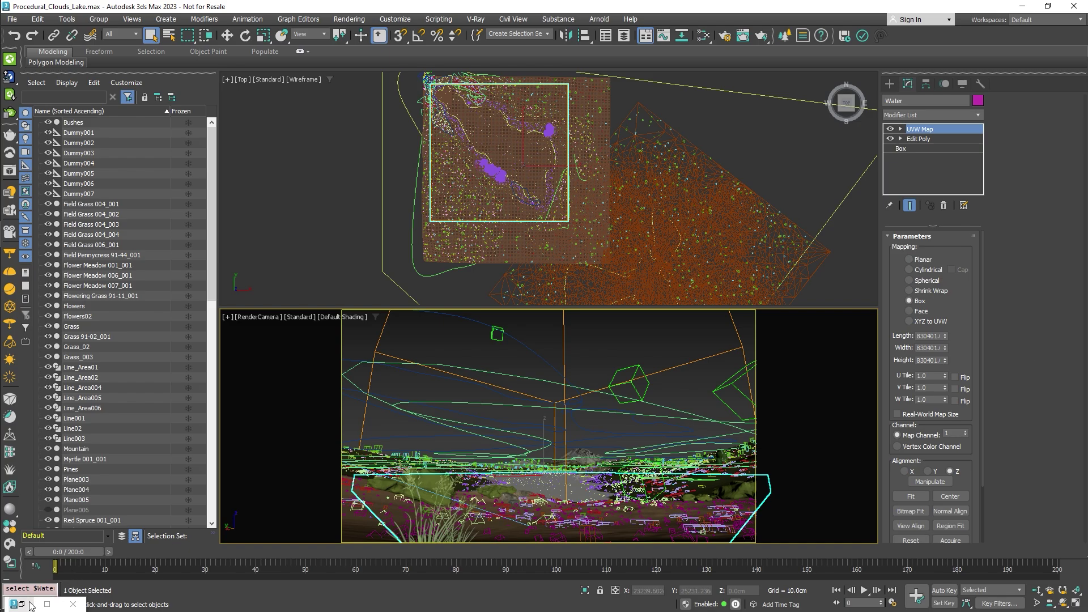
key(m)
scroll(510, 211, up, 5)
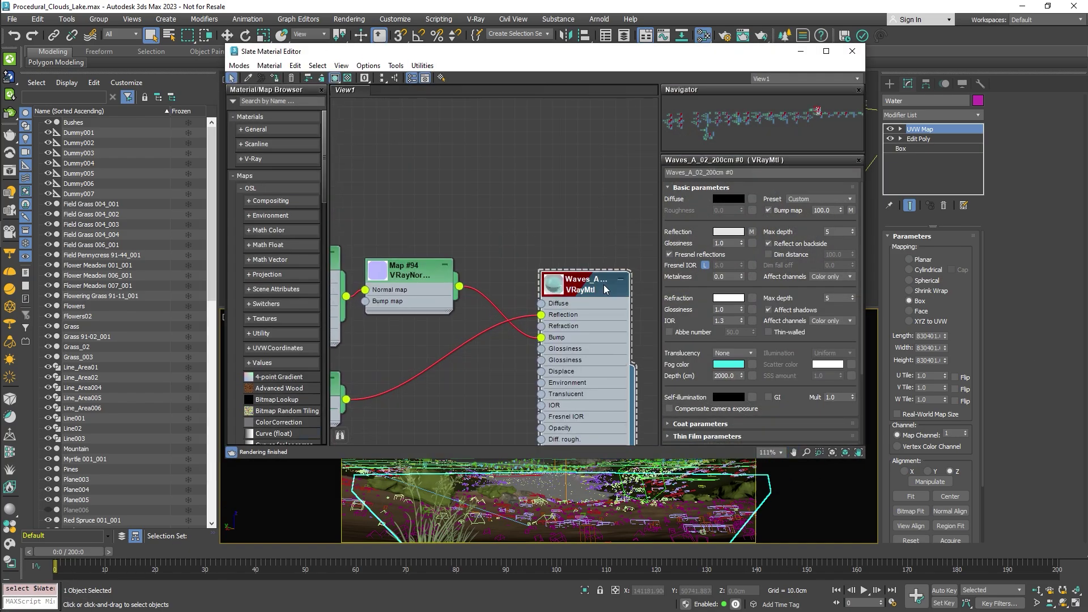
click(538, 252)
middle_drag(468, 196, 608, 179)
double_click(564, 225)
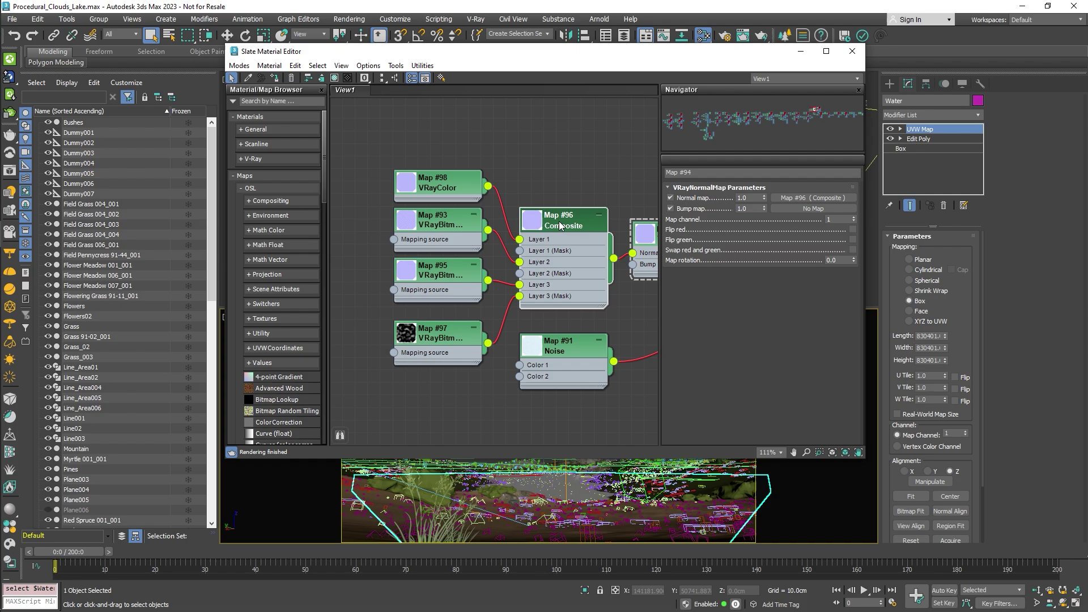
Examine the playback, tiling and other parameters of the VRayBitmap maps feeding the water's Composite map
click(444, 225)
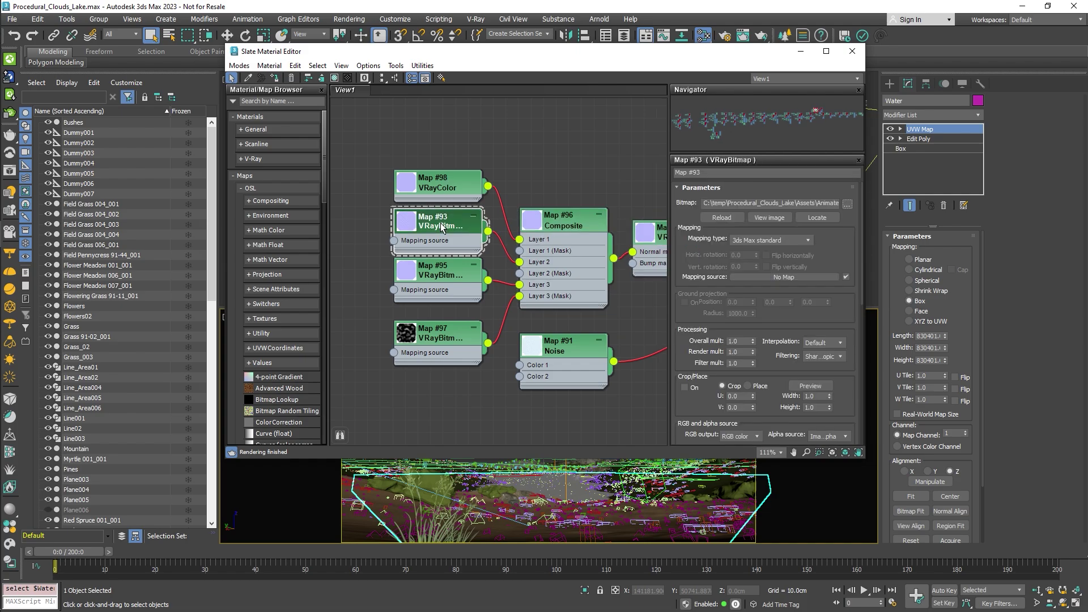
click(446, 188)
click(442, 221)
scroll(733, 319, down, 2)
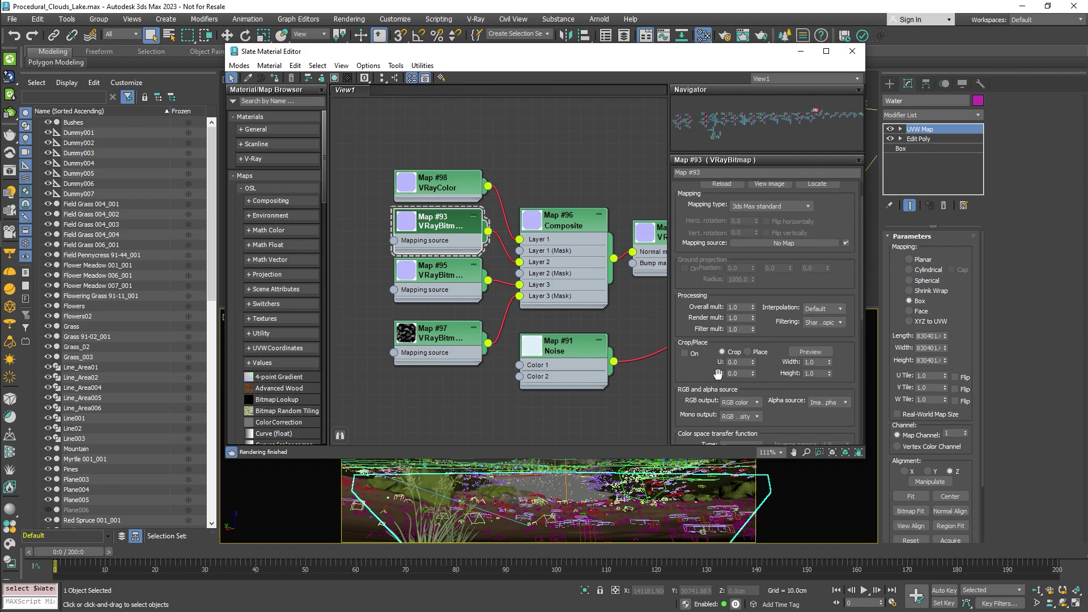
scroll(717, 374, down, 10)
scroll(715, 326, up, 6)
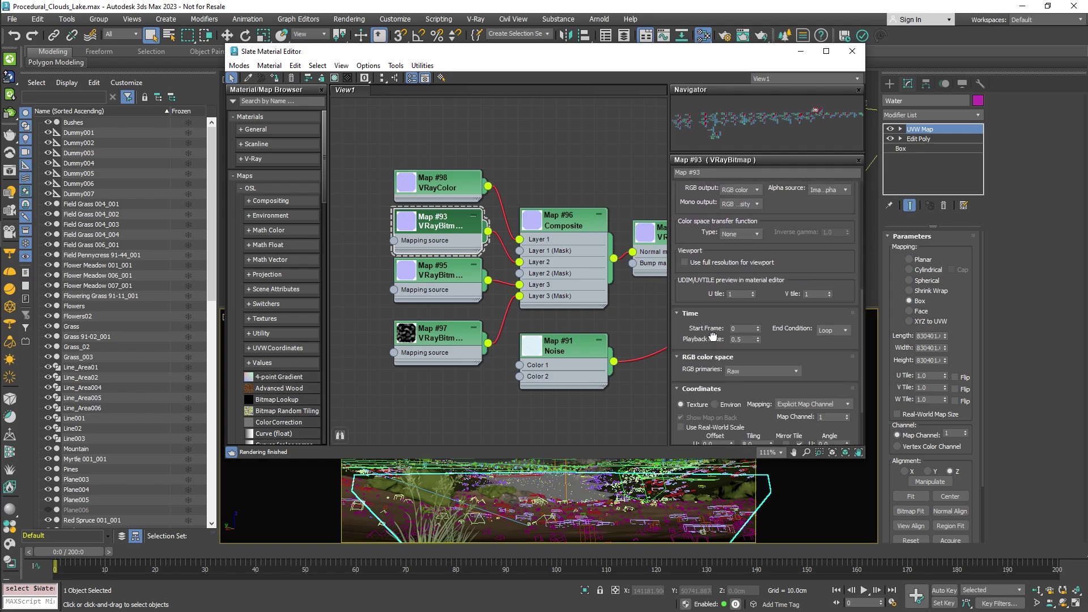
click(438, 275)
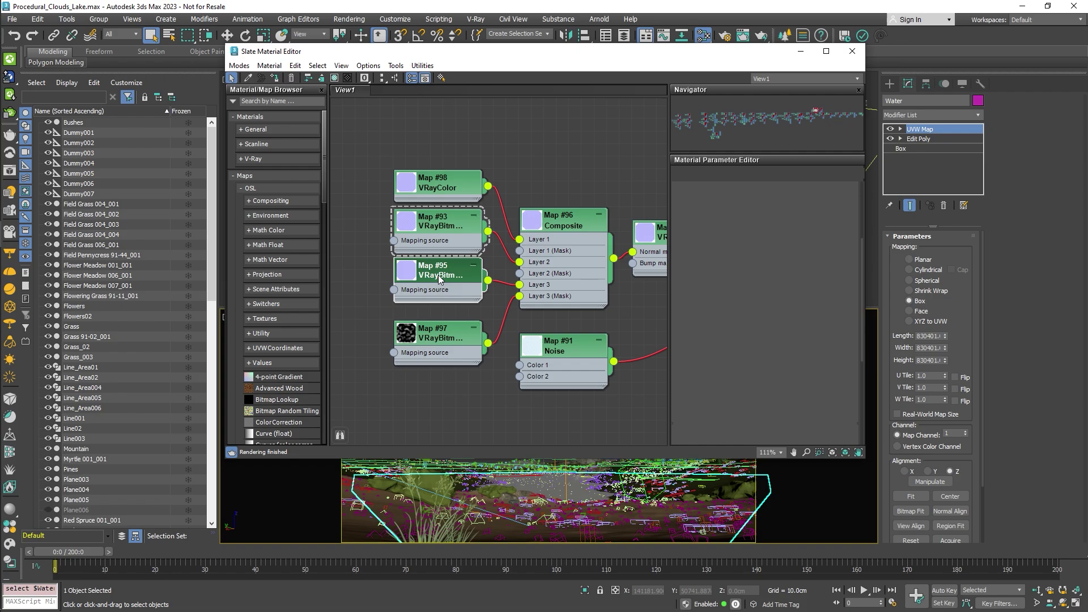
scroll(753, 318, down, 12)
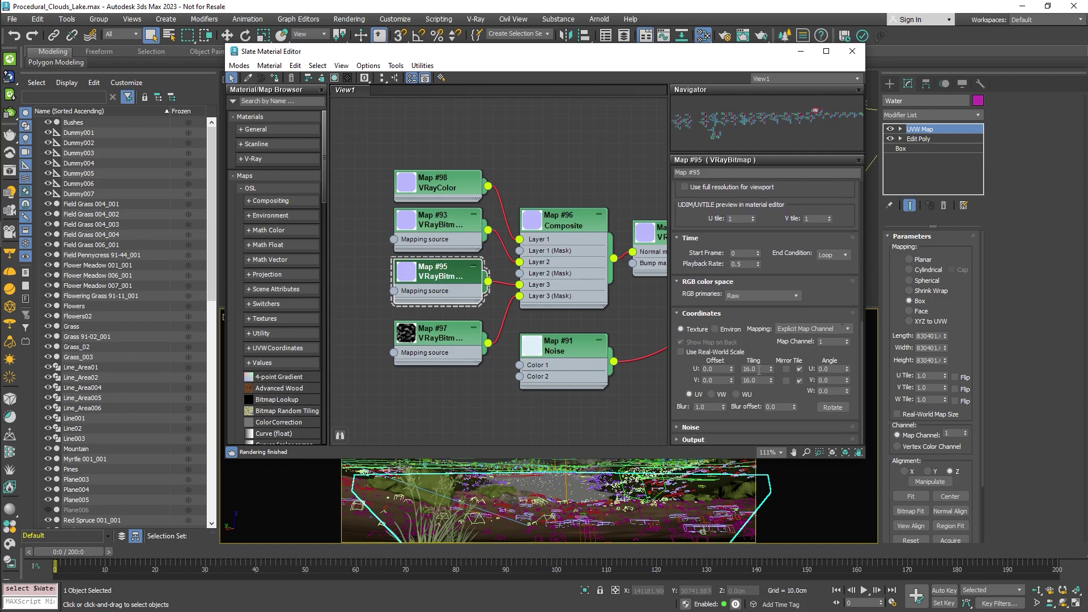
click(453, 332)
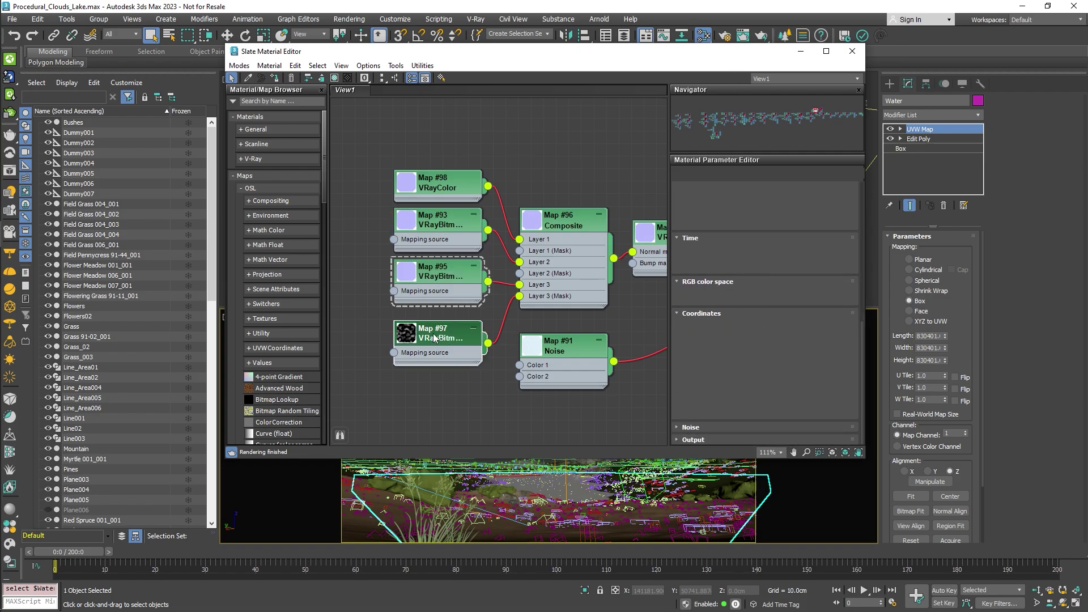
scroll(707, 305, up, 8)
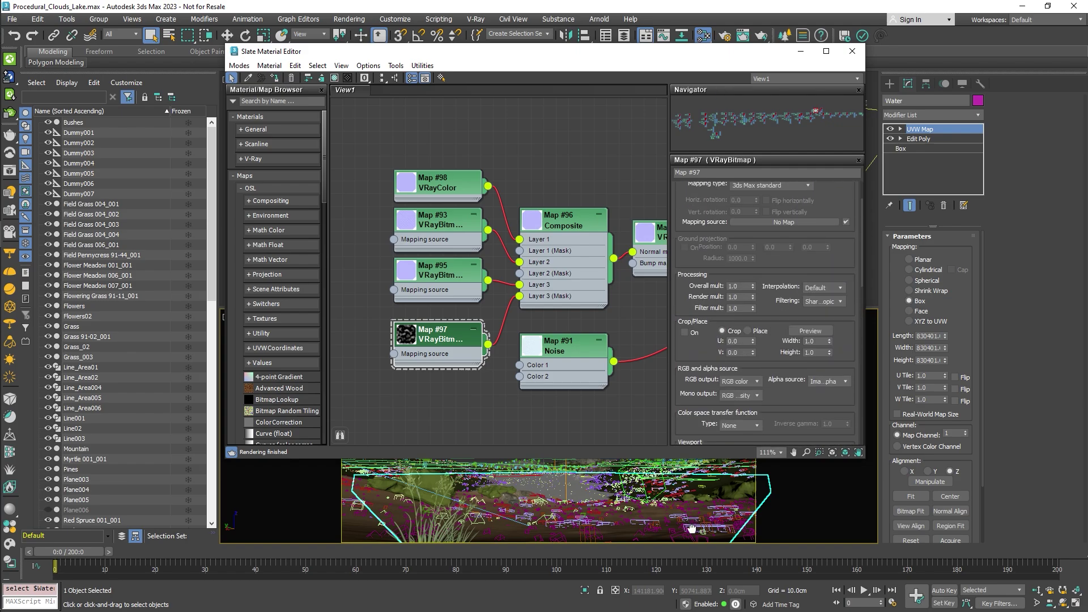
Review the Composite map's layers and the file path of the Map #93 bitmap, and return to the Waves VRayMtl parameters
click(564, 229)
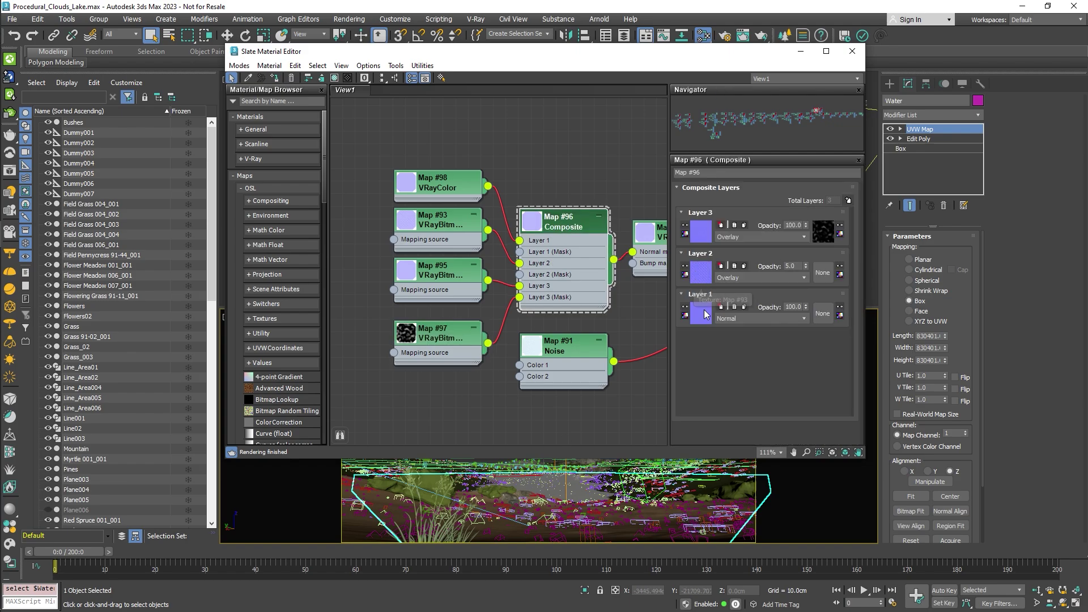
click(448, 224)
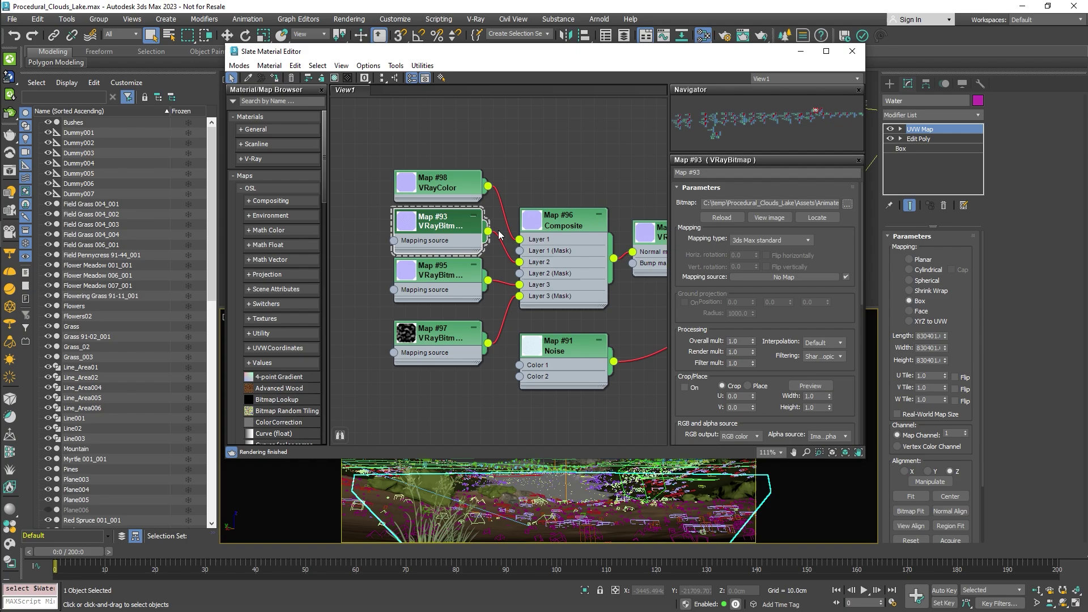
drag(801, 205, 826, 203)
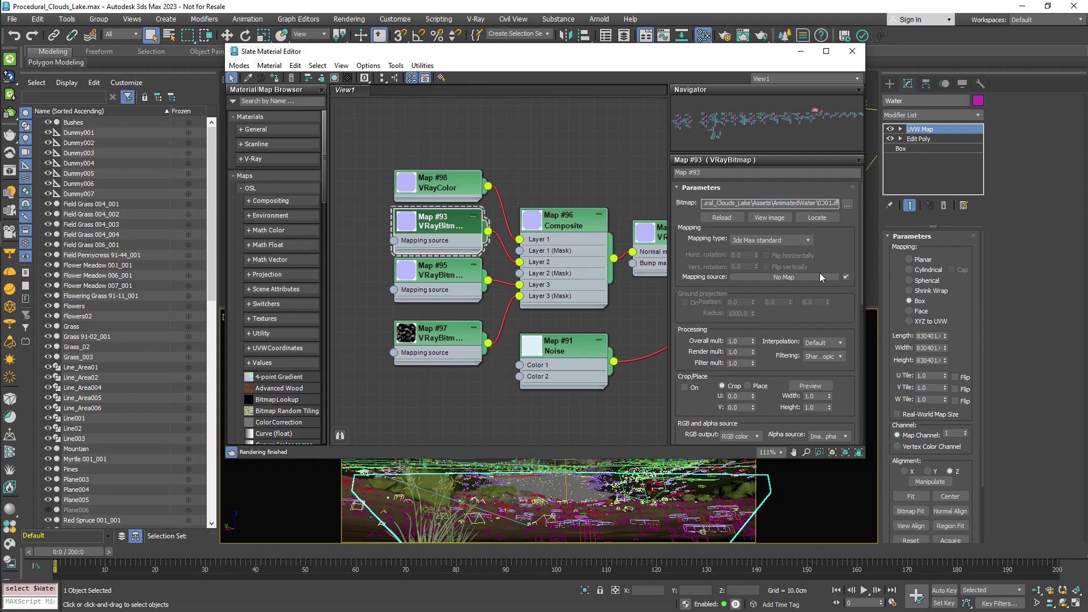
click(587, 155)
scroll(598, 159, down, 5)
middle_drag(595, 160, 443, 191)
click(599, 235)
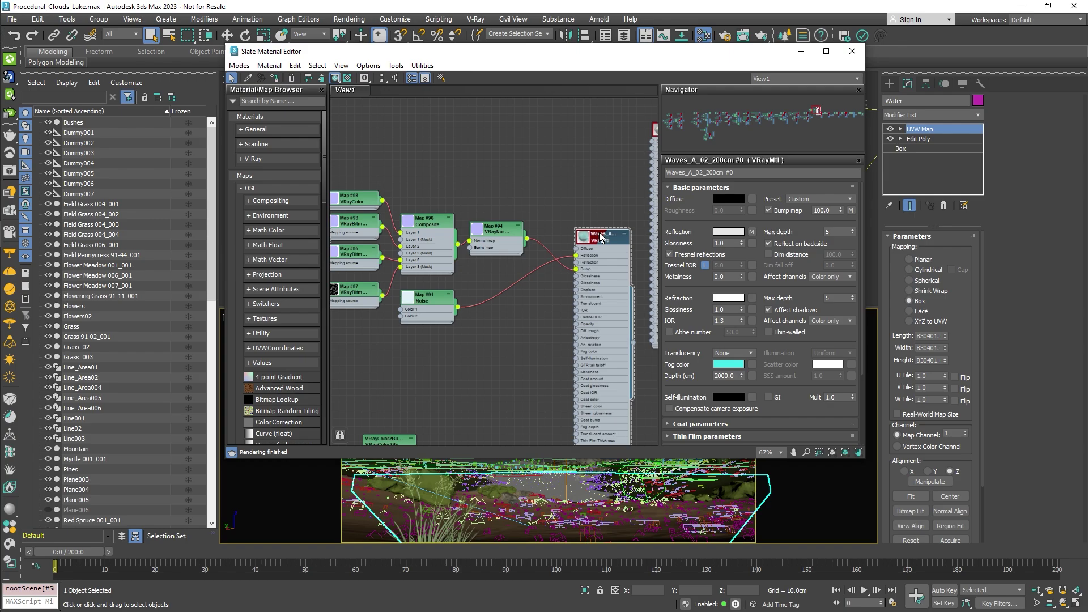
Switch to Chaos Vantage, enable clouds for the physical sky and set the cirrus amount to 57%
click(801, 51)
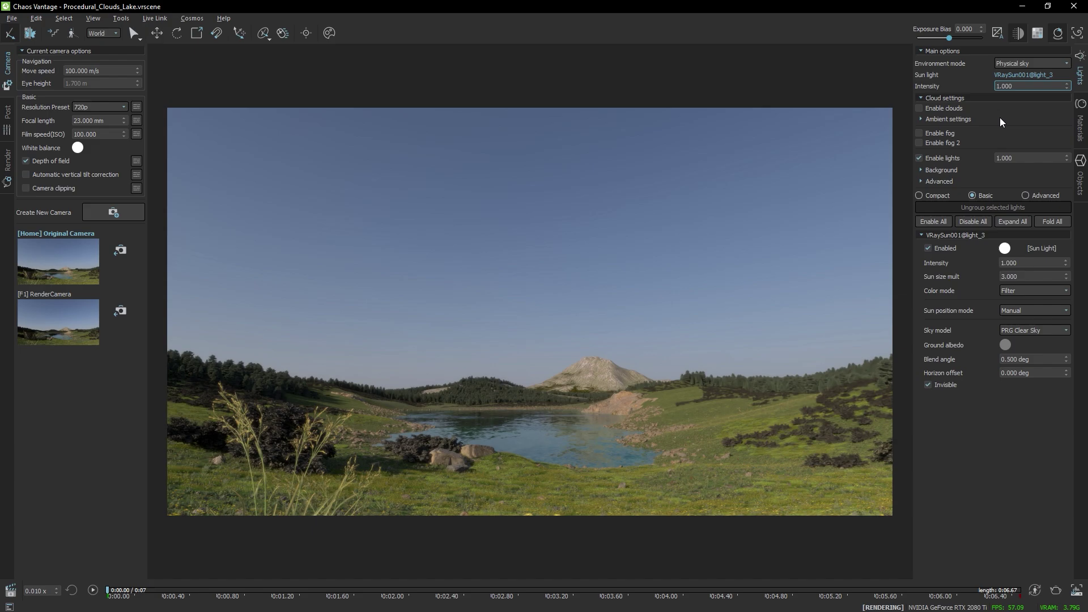
click(941, 107)
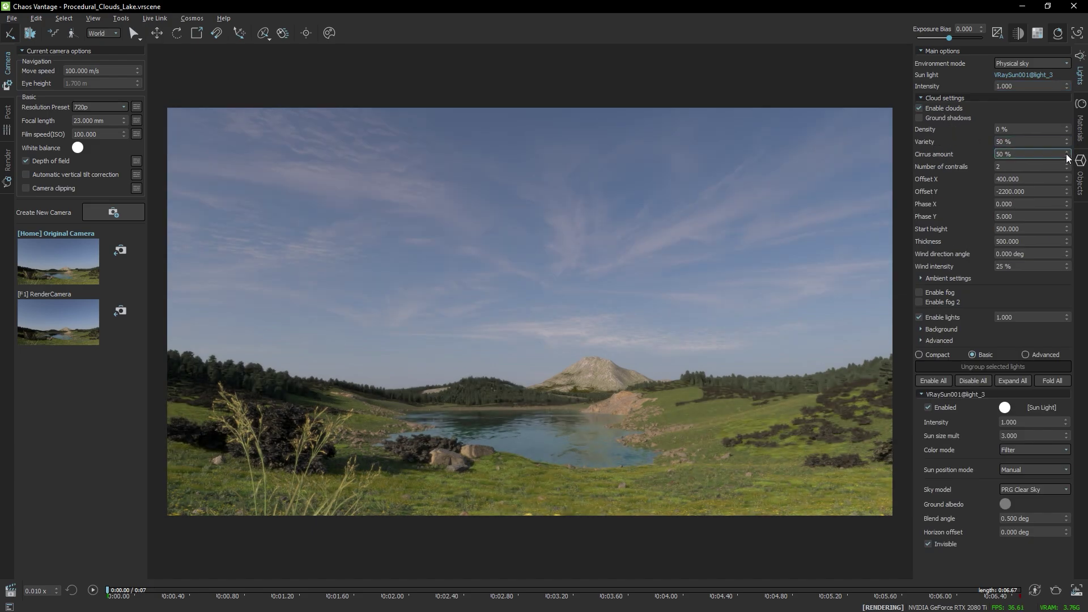
mouse_move(1068, 155)
mouse_down()
mouse_move(1069, 205)
mouse_move(1074, 110)
mouse_move(1083, 151)
mouse_up()
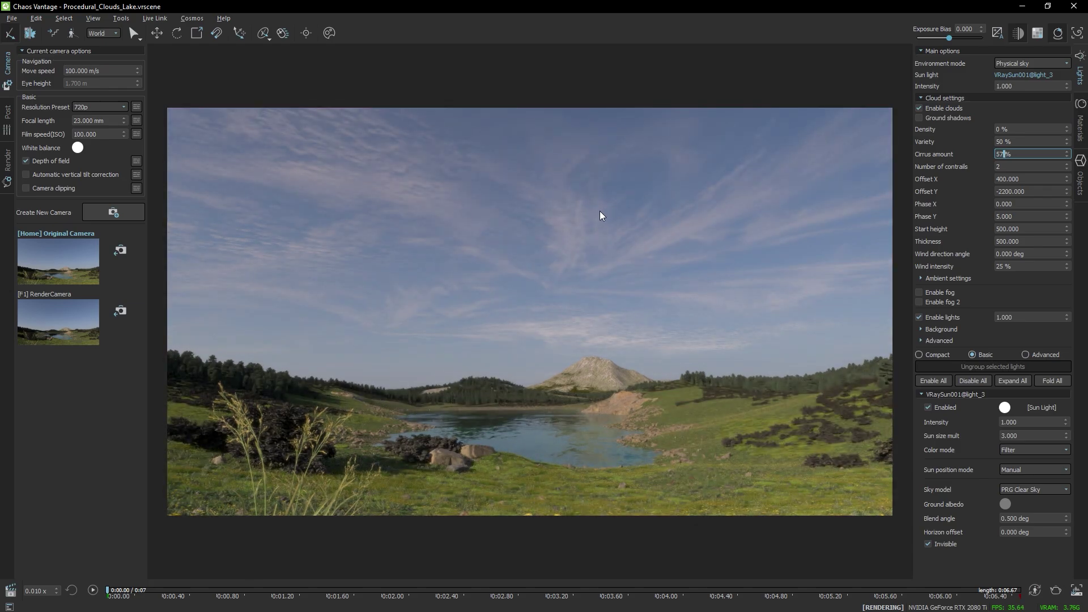
Try raising the number of contrails to 20 and restore it to 2
click(1066, 168)
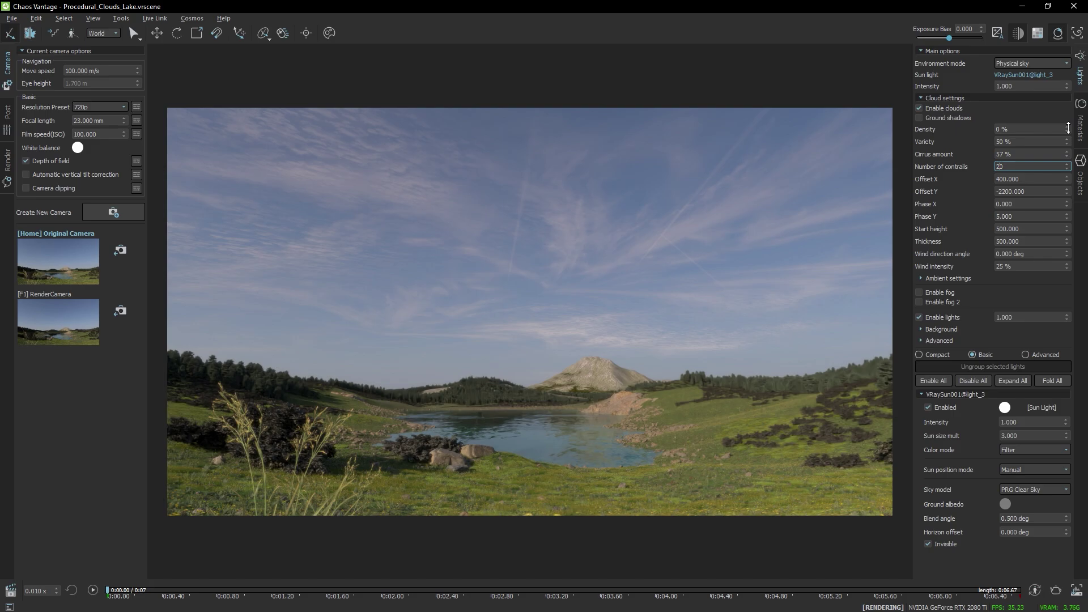
click(1068, 169)
click(1067, 169)
click(1068, 169)
click(1069, 169)
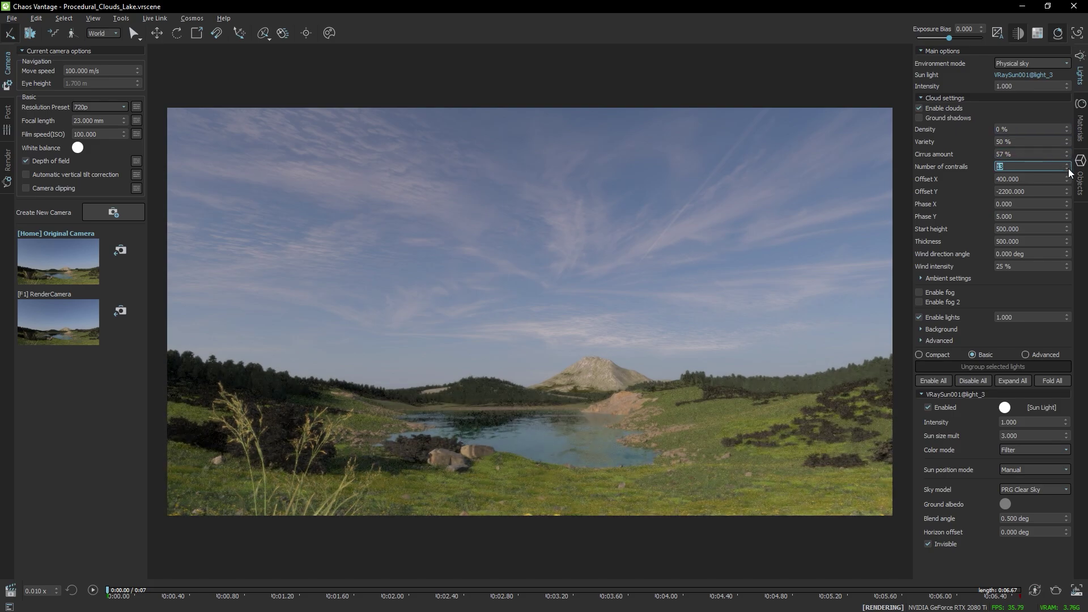
drag(1071, 173, 1070, 159)
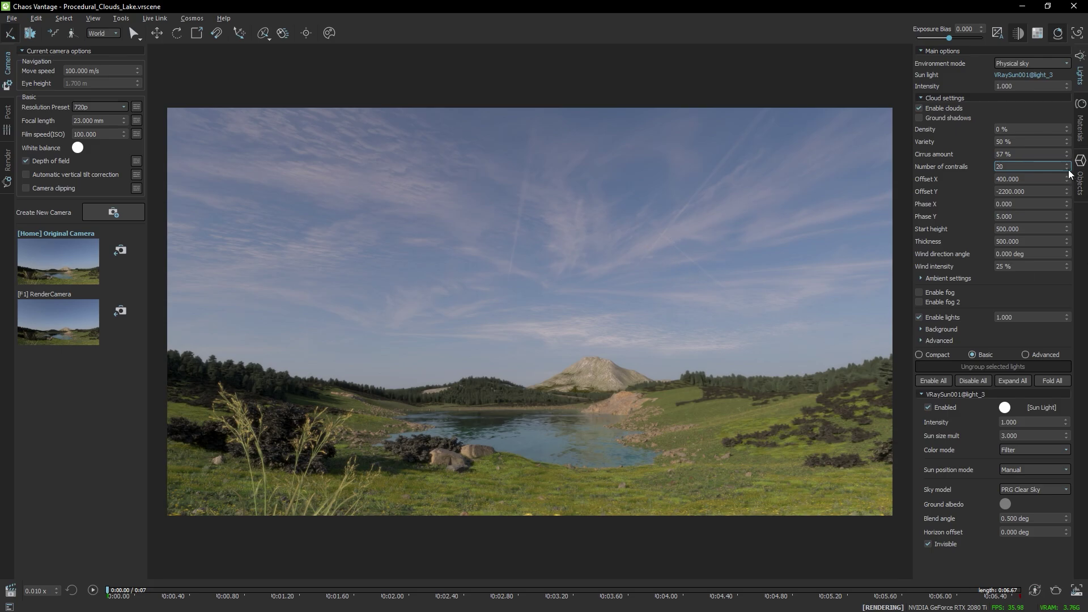
right_click(1069, 170)
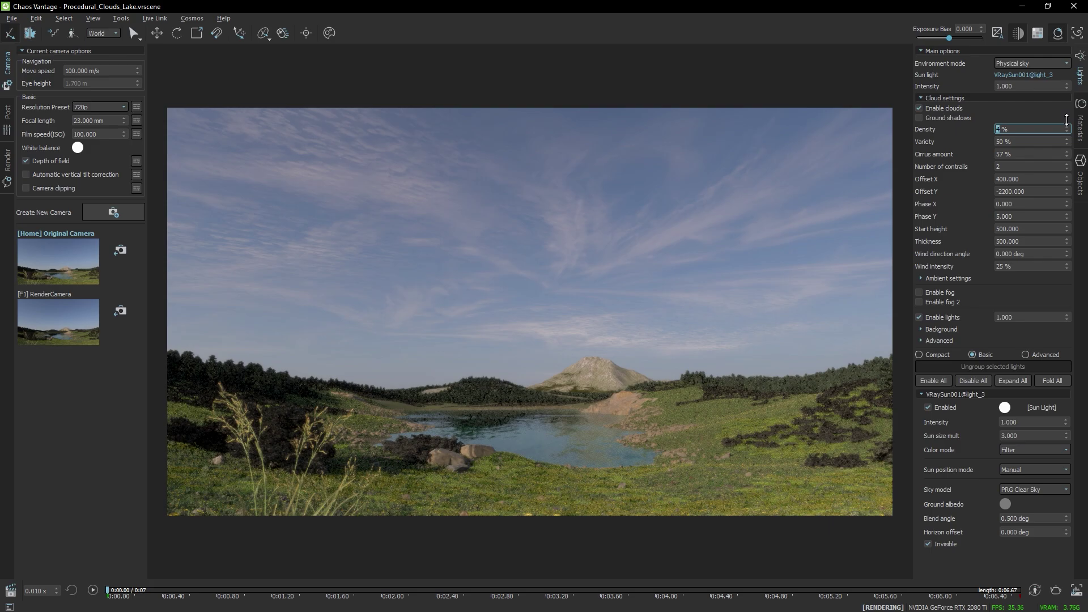
Turn on ground shadows for the clouds and, after trying a density of 100%, set the cloud density to 55%
drag(1069, 132, 1076, 94)
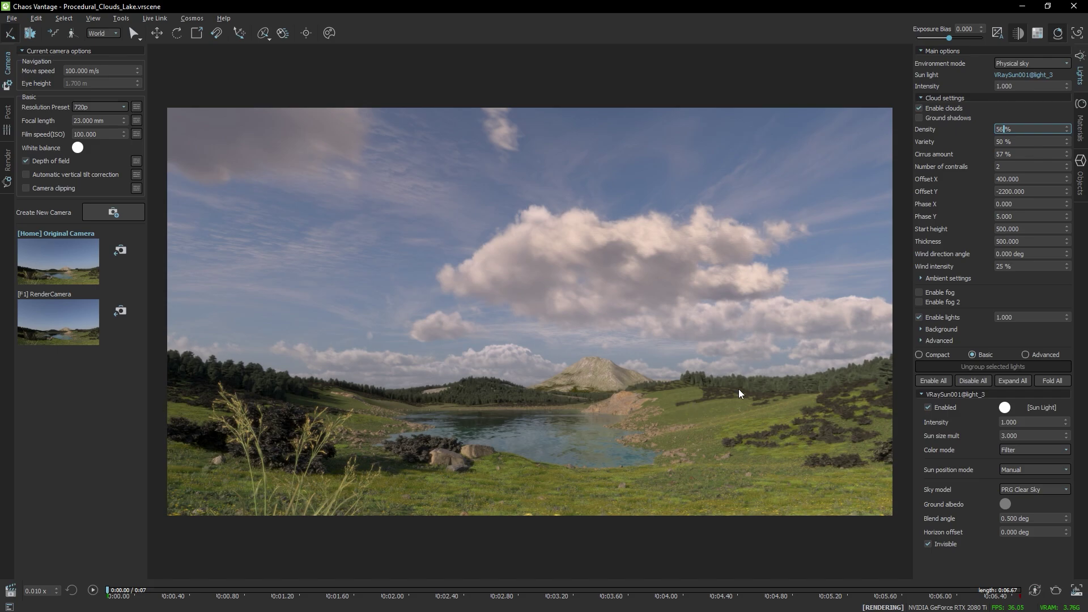
drag(724, 373, 650, 388)
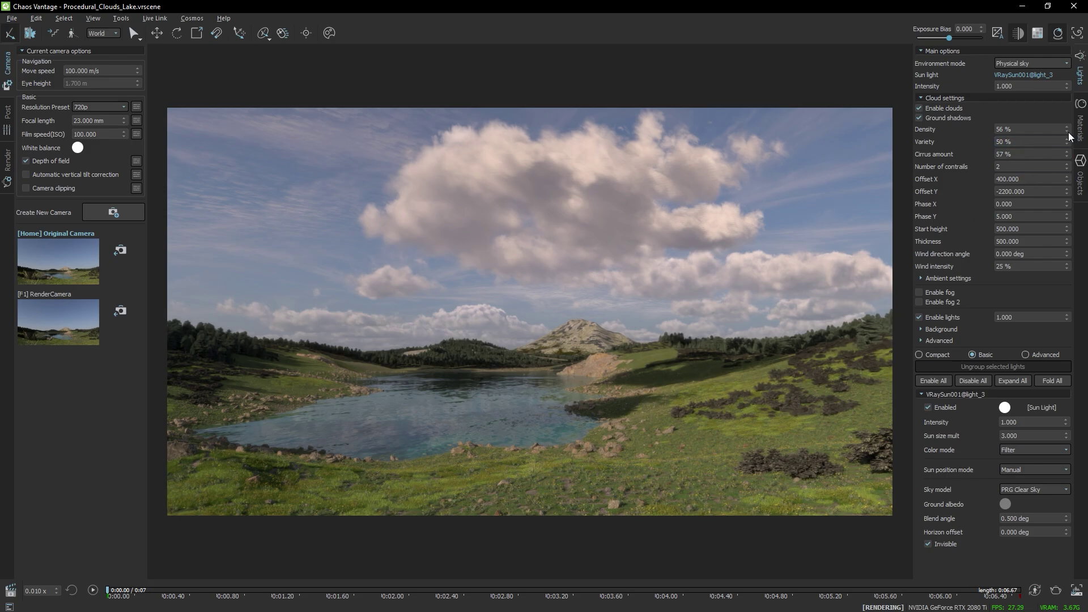
drag(1069, 132, 1073, 91)
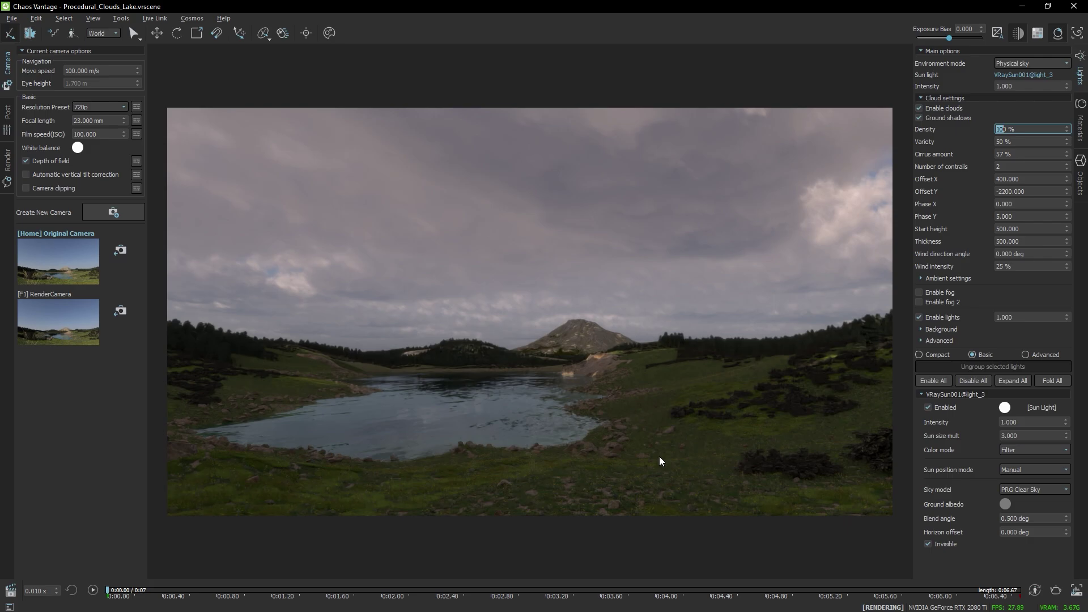
drag(754, 422, 673, 366)
drag(1065, 134, 925, 230)
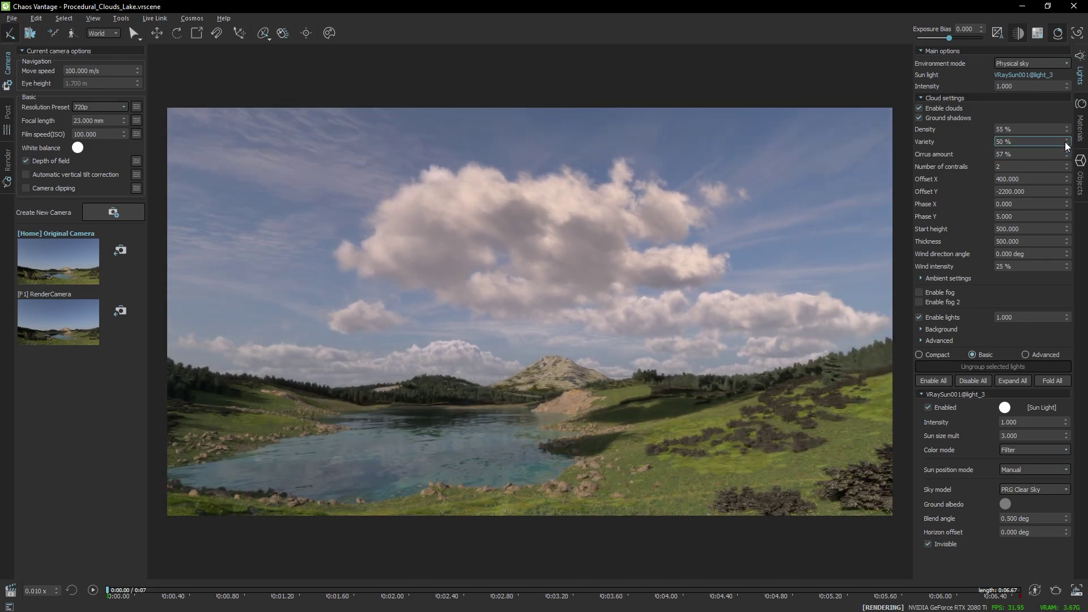
Try adjusting the cloud variety, keep it at 50%, and return the view to the Original Camera
drag(1066, 147, 1070, 143)
drag(696, 253, 676, 335)
click(79, 271)
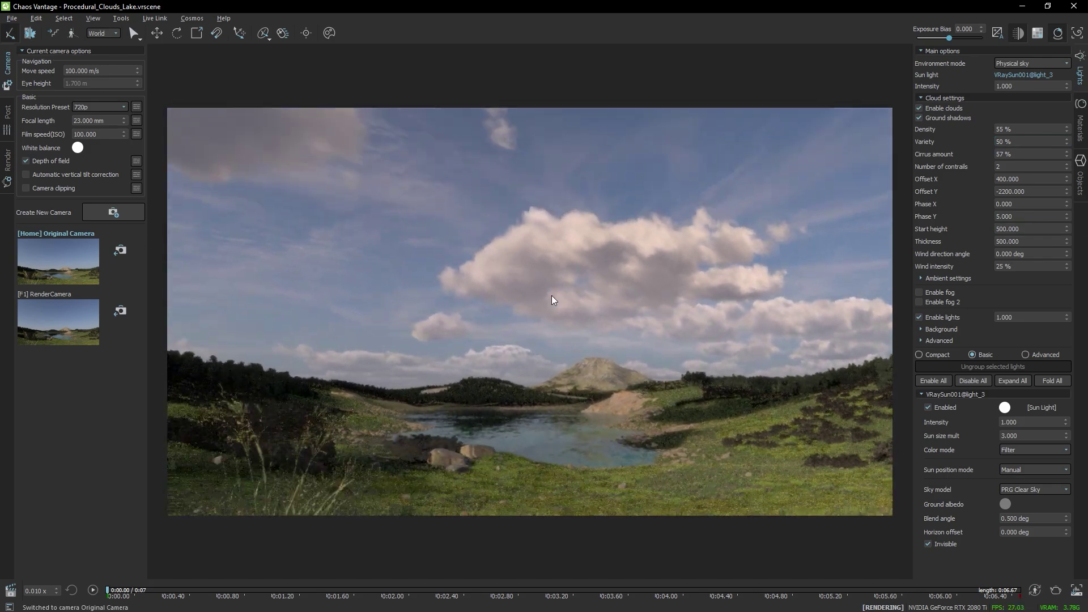
Shift and reshape the clouds by setting Offset X to 466 and Phase X to 41
drag(1068, 180, 1063, 151)
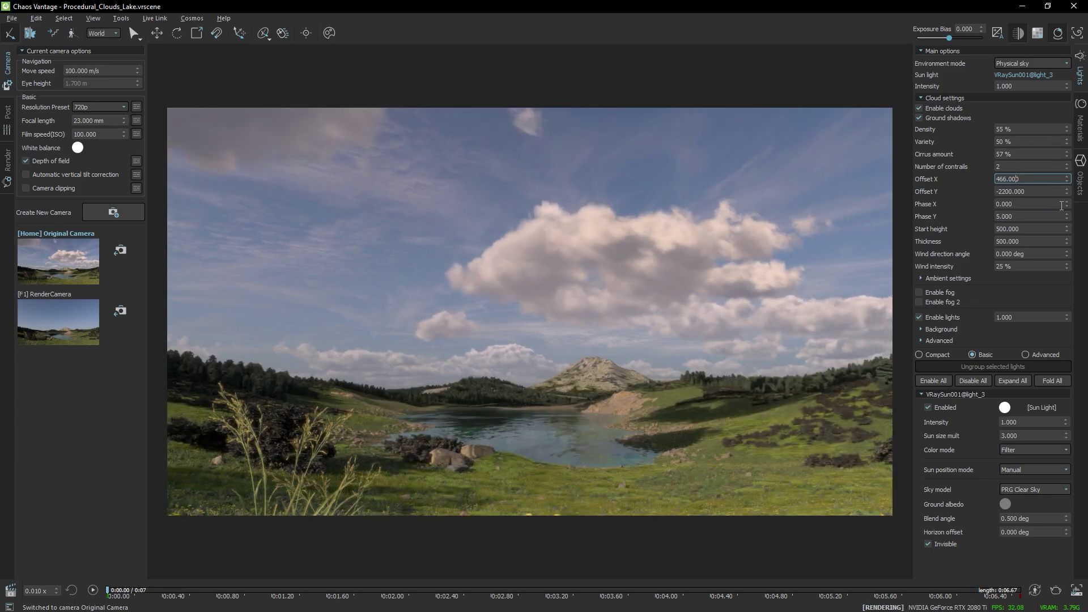
mouse_move(1061, 206)
mouse_down()
mouse_move(1080, 207)
mouse_move(1076, 189)
mouse_up()
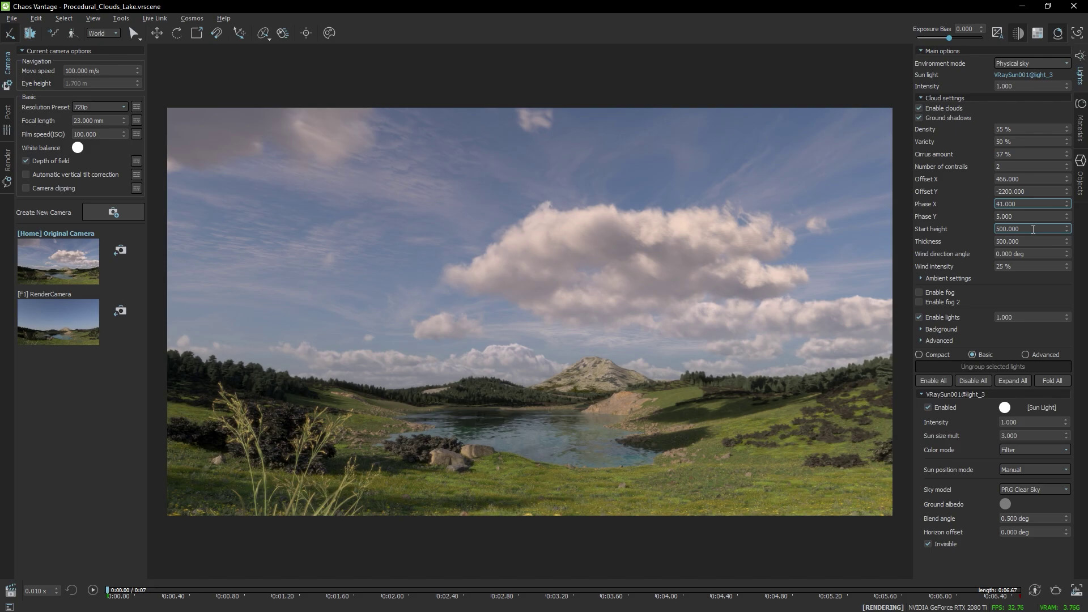
Try a cloud thickness of 730 and restore the thickness to 500
mouse_move(1068, 228)
mouse_down()
mouse_move(1076, 200)
mouse_move(1079, 234)
mouse_move(1072, 215)
mouse_up()
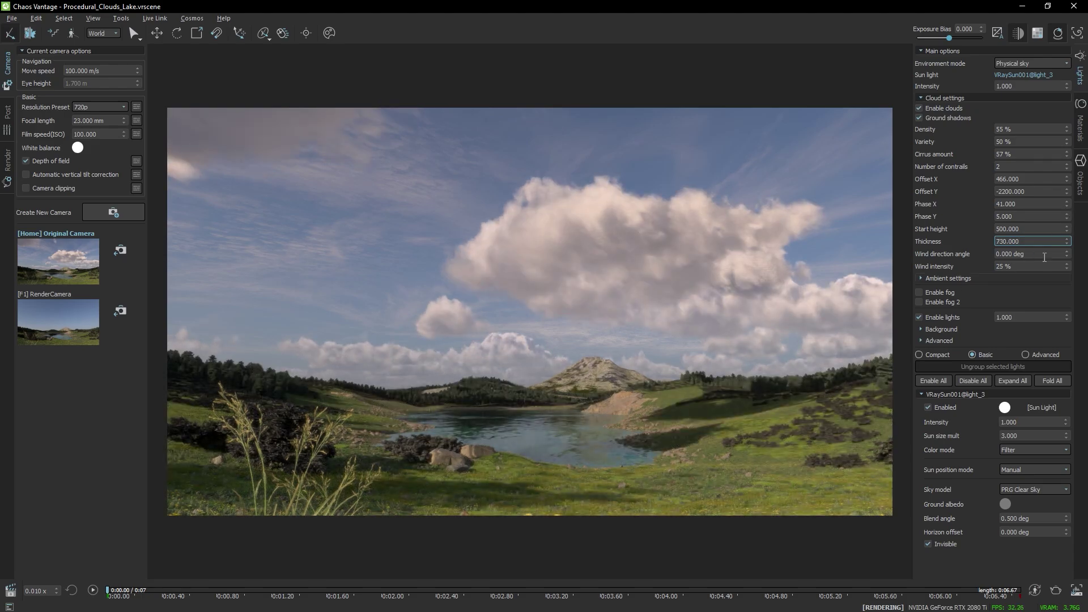
key(Return)
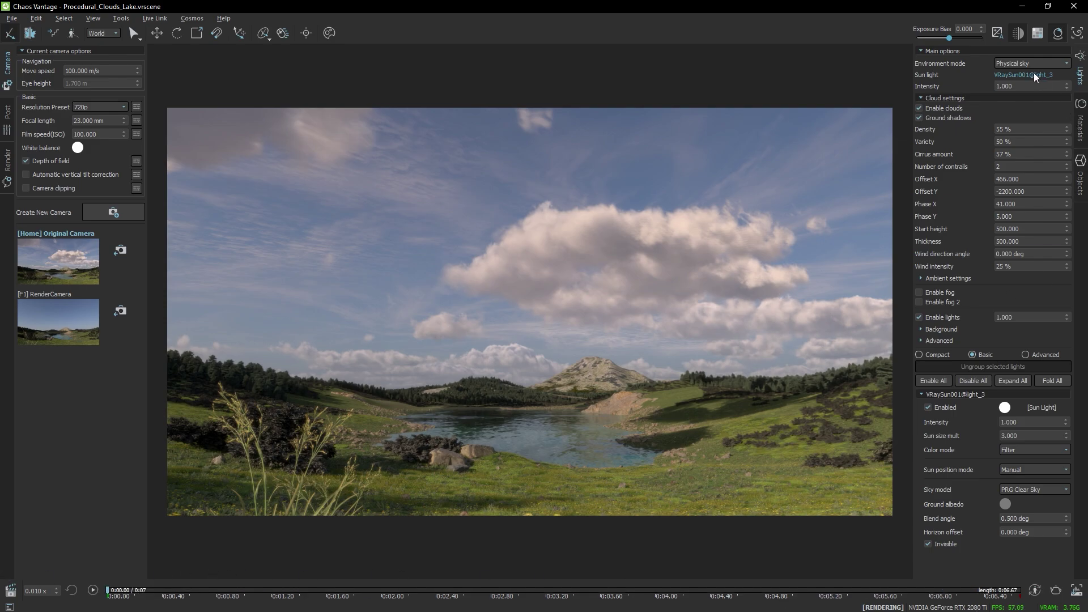
Switch the sun position mode to Animated Geolocation and set its start keyframe at 15:00
click(1007, 471)
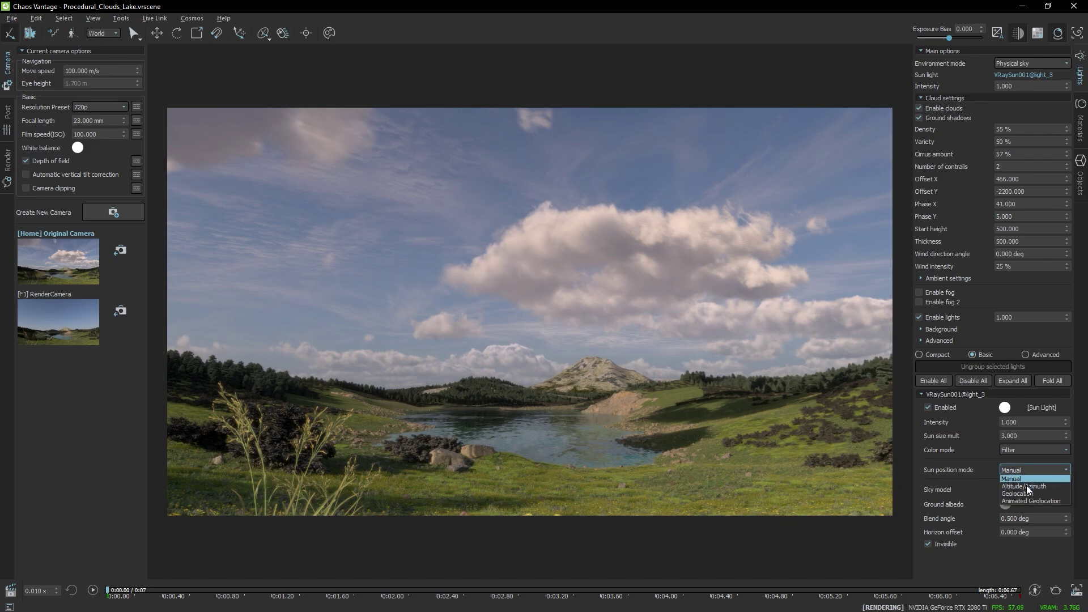
click(1031, 501)
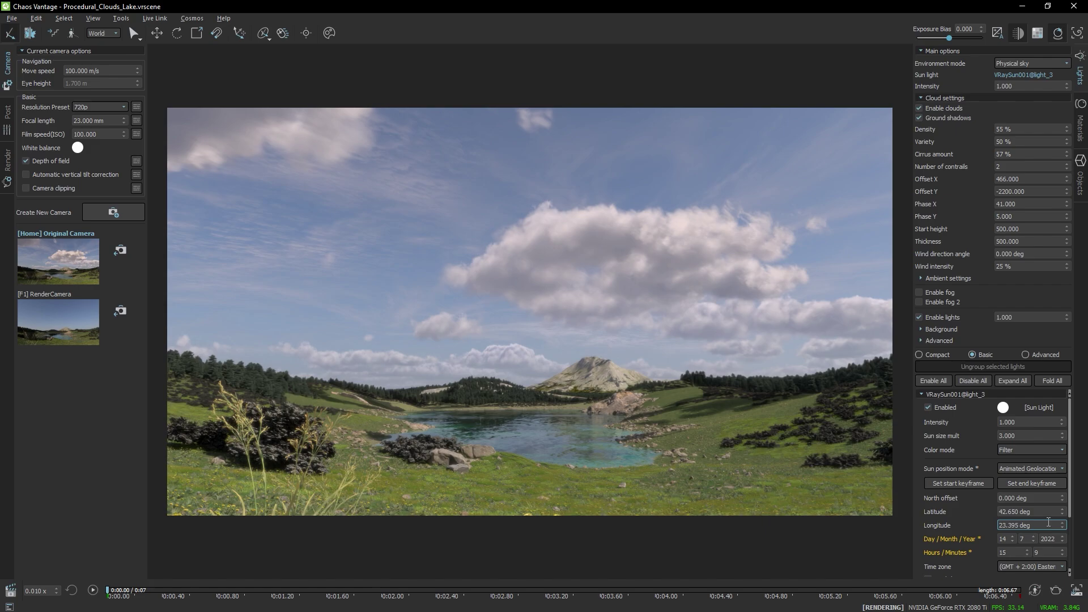
click(1028, 555)
click(1028, 550)
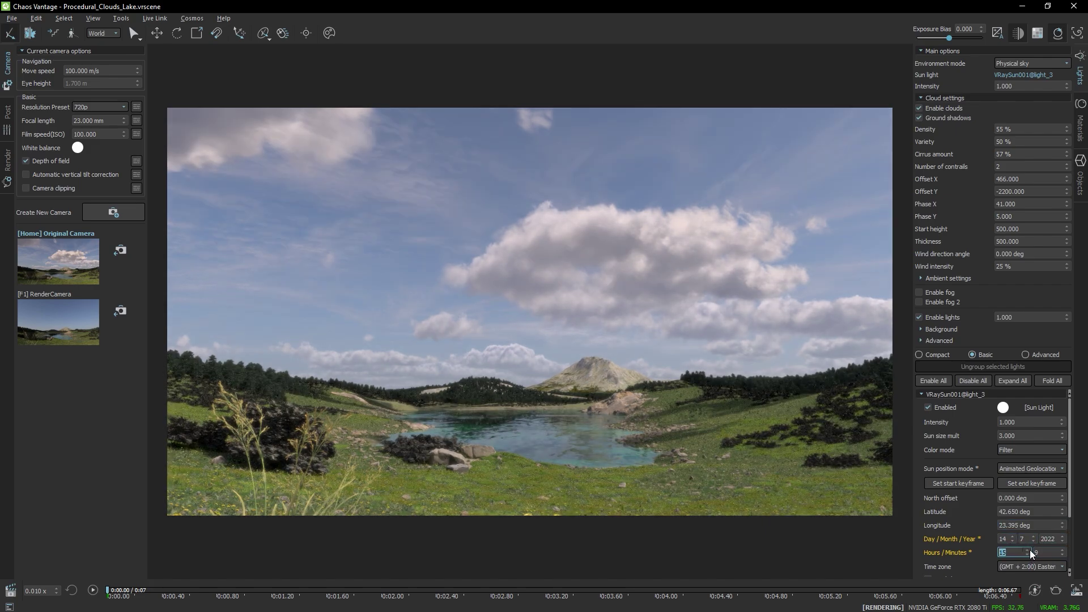
drag(1062, 555, 1010, 558)
click(969, 483)
click(971, 486)
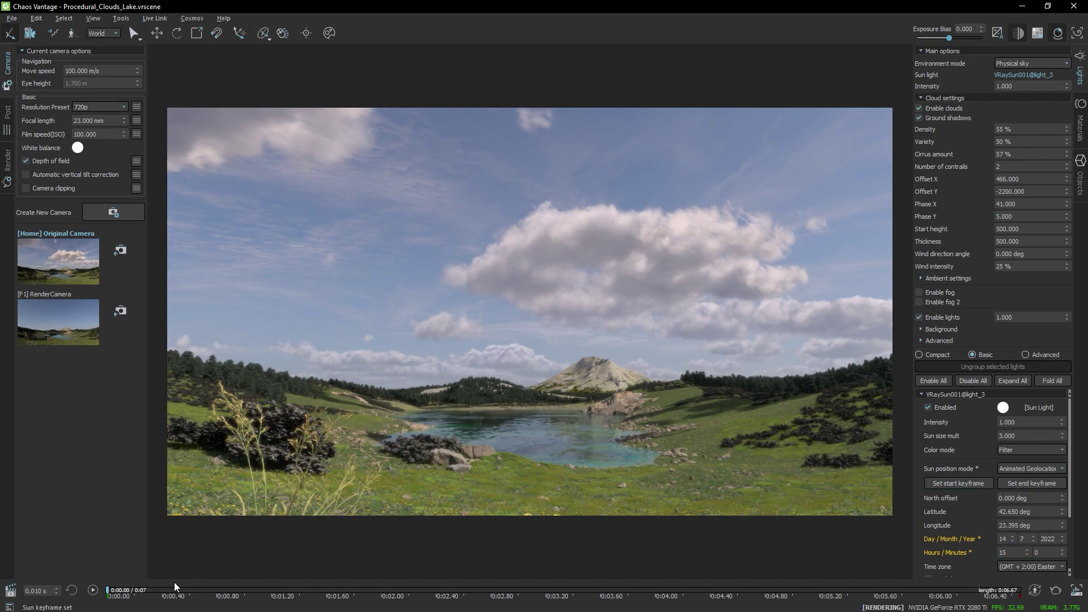
Set the sun's end keyframe at 16:00 on the last frame of the animation
drag(171, 593, 1023, 591)
click(1062, 555)
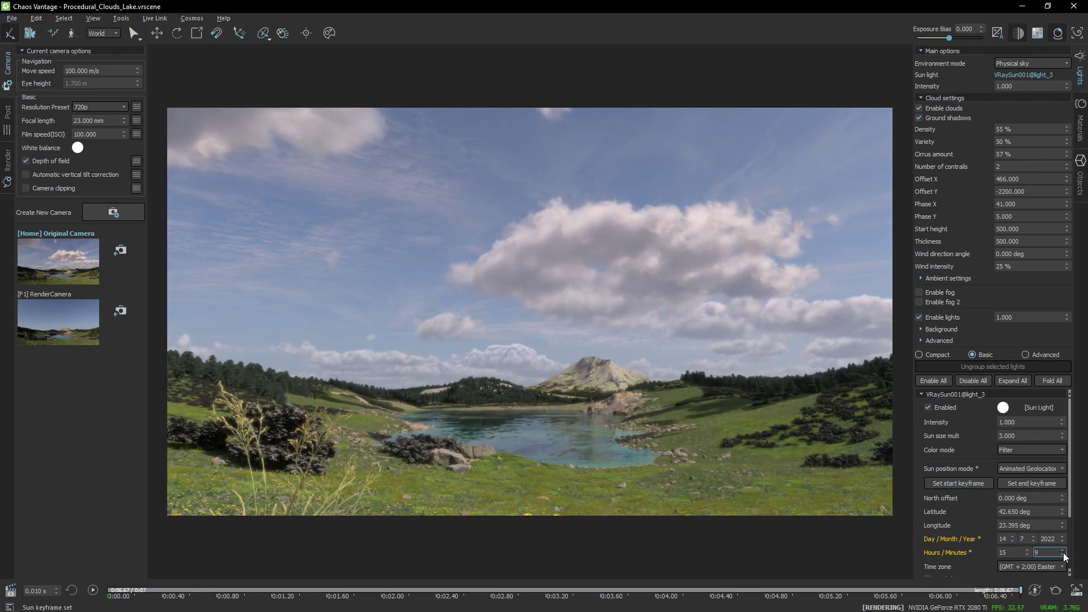
click(1029, 550)
click(1032, 483)
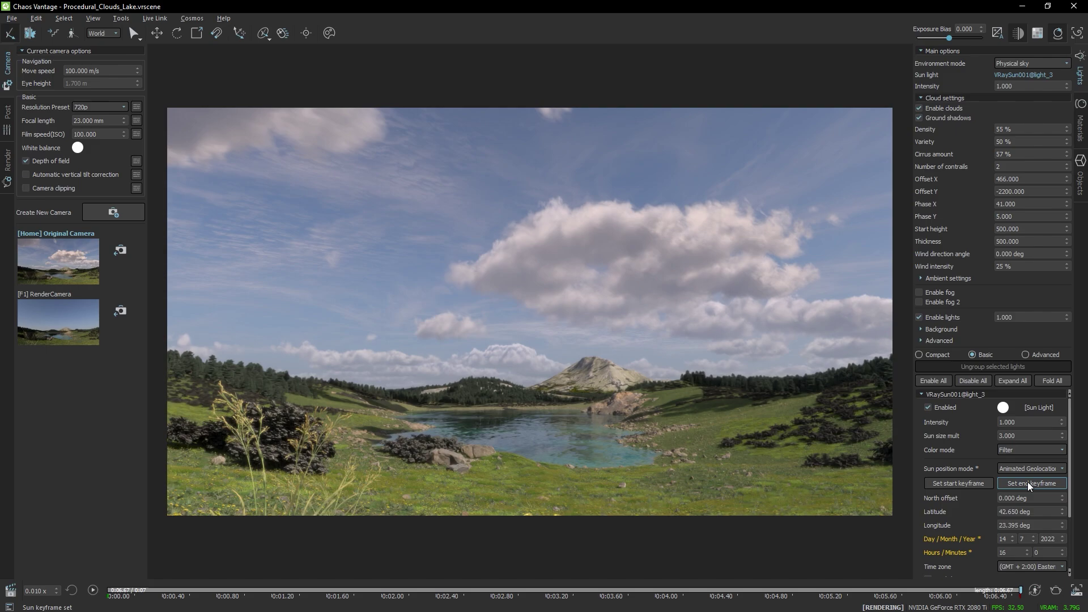
Scrub and play the animation to review the moving sun and clouds
drag(1019, 591, 158, 586)
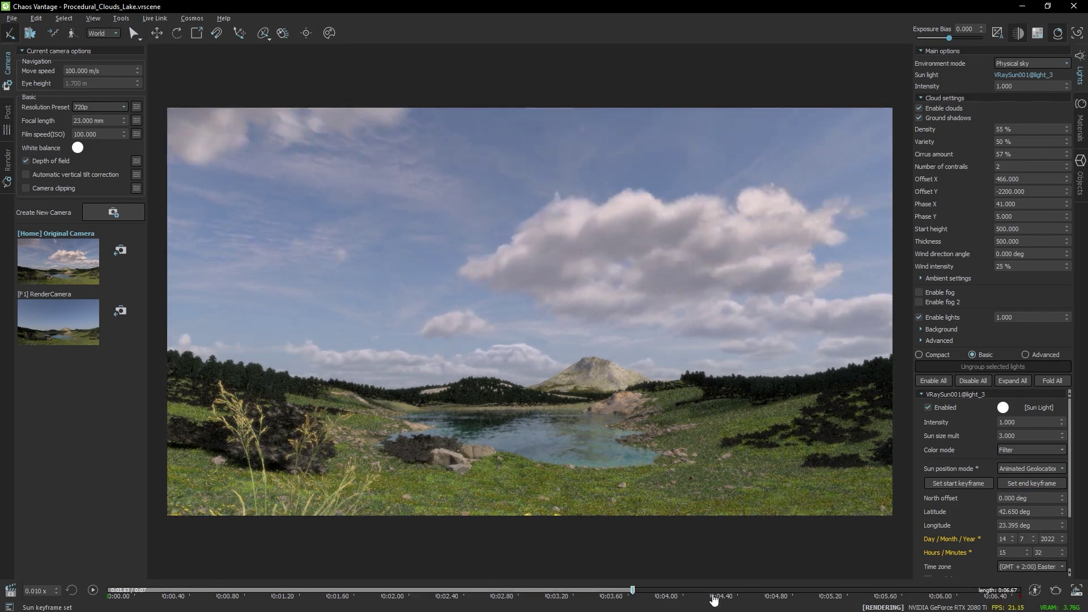
click(93, 590)
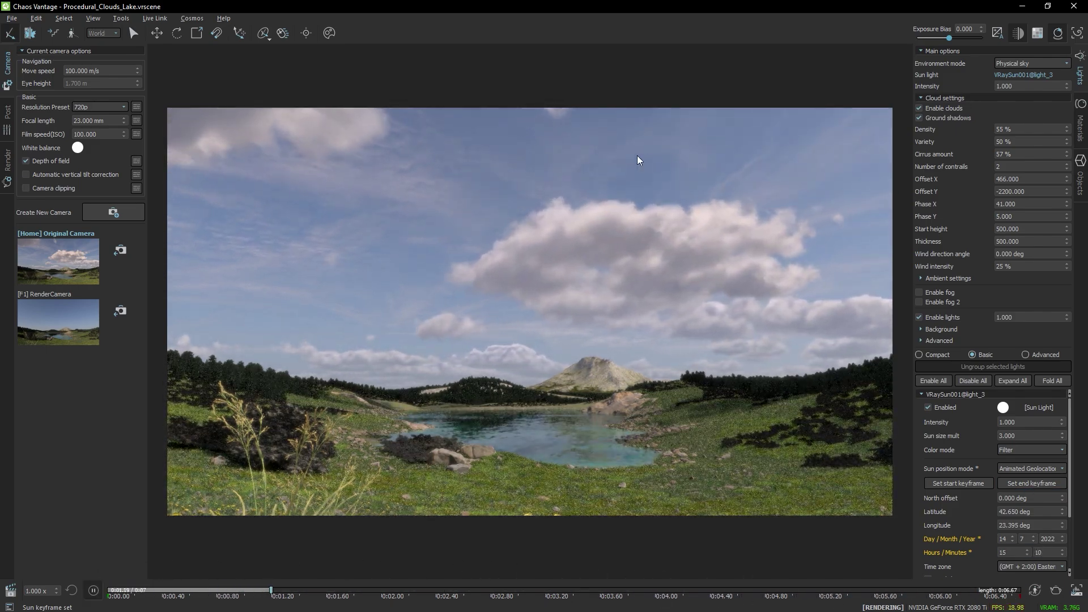
key(space)
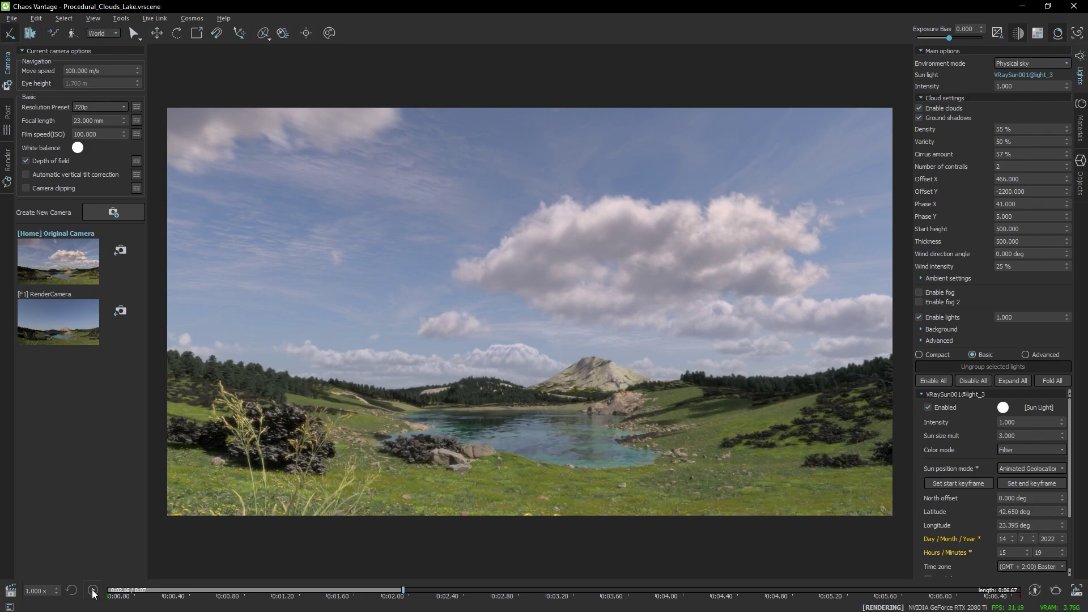
click(93, 590)
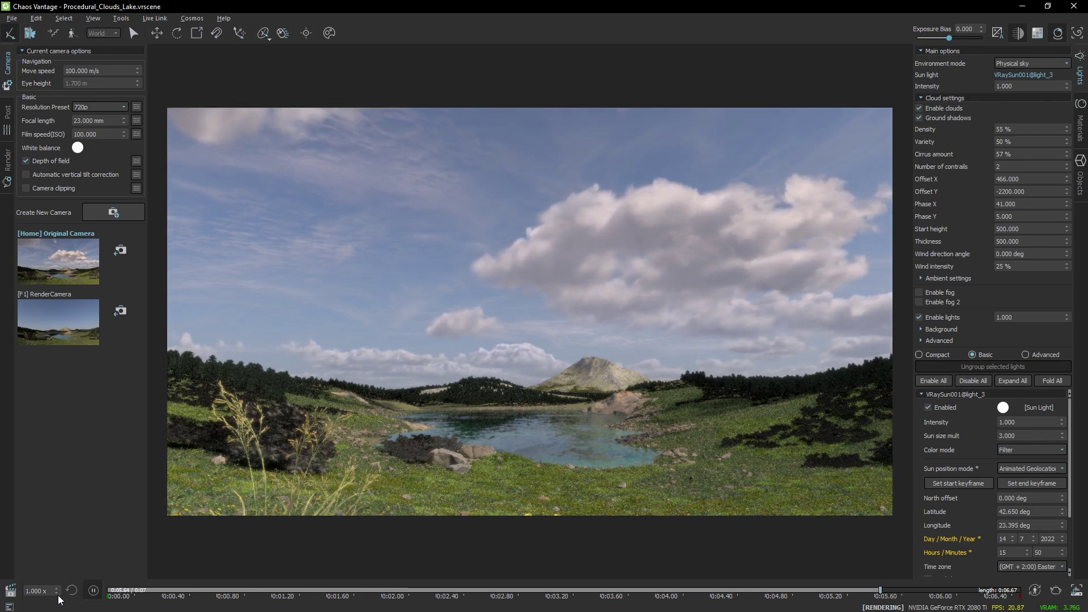
click(93, 590)
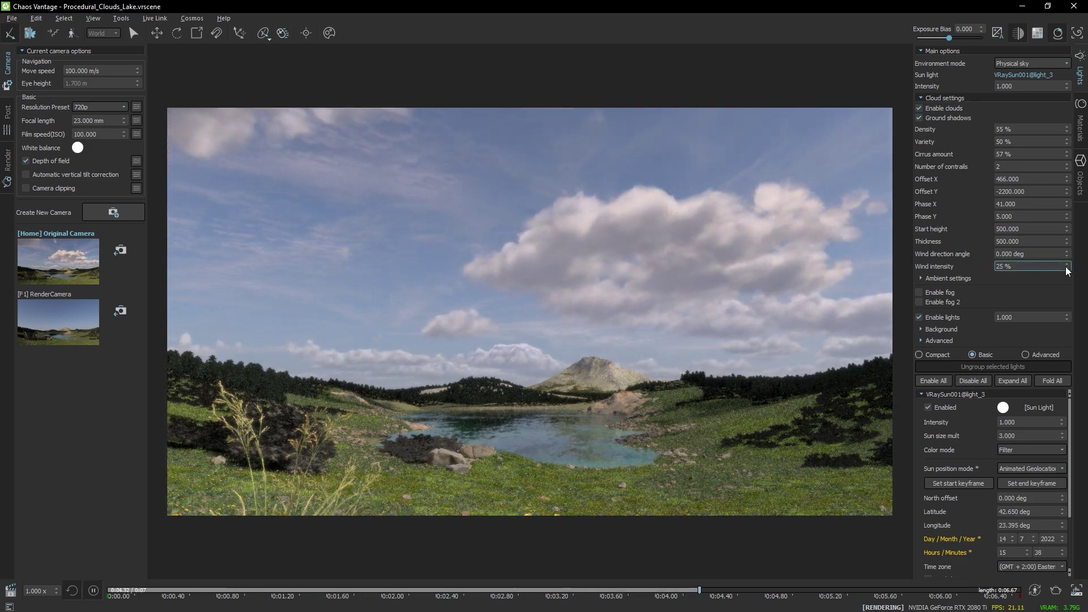
Try a cloud wind direction angle of 106 degrees during playback
drag(1066, 253, 1072, 114)
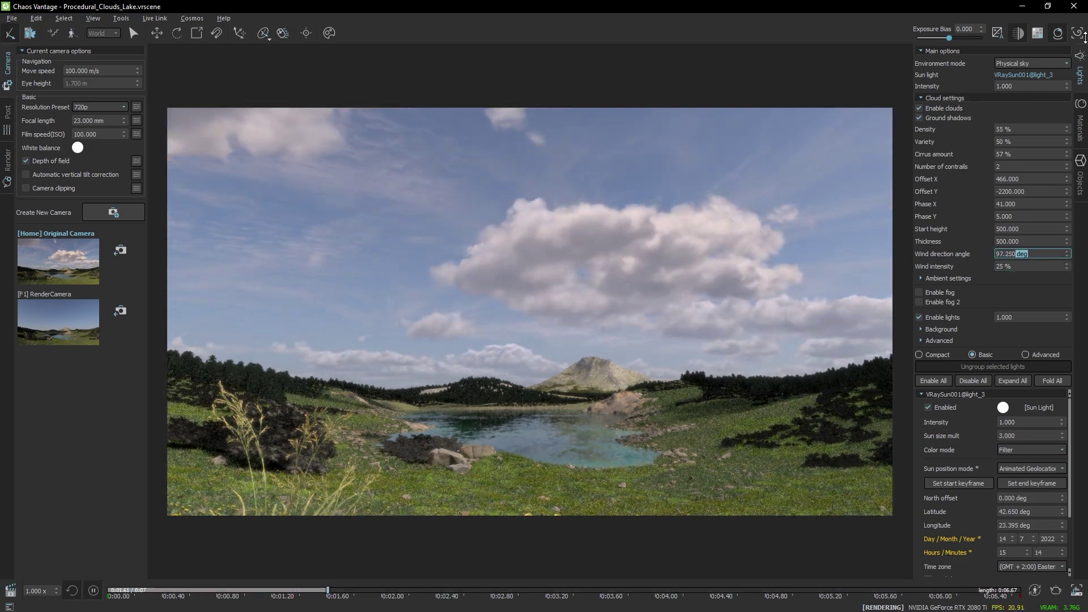
drag(1067, 253, 1064, 154)
click(1066, 254)
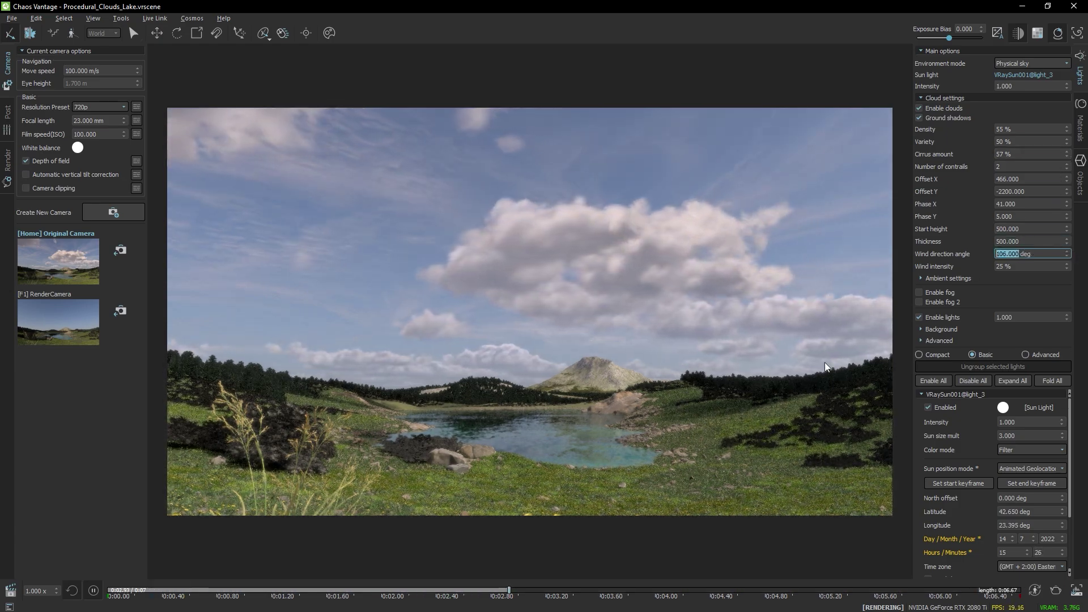
Try cloud wind intensities of 100% and 8% to compare how fast the clouds move
drag(1067, 266, 1065, 219)
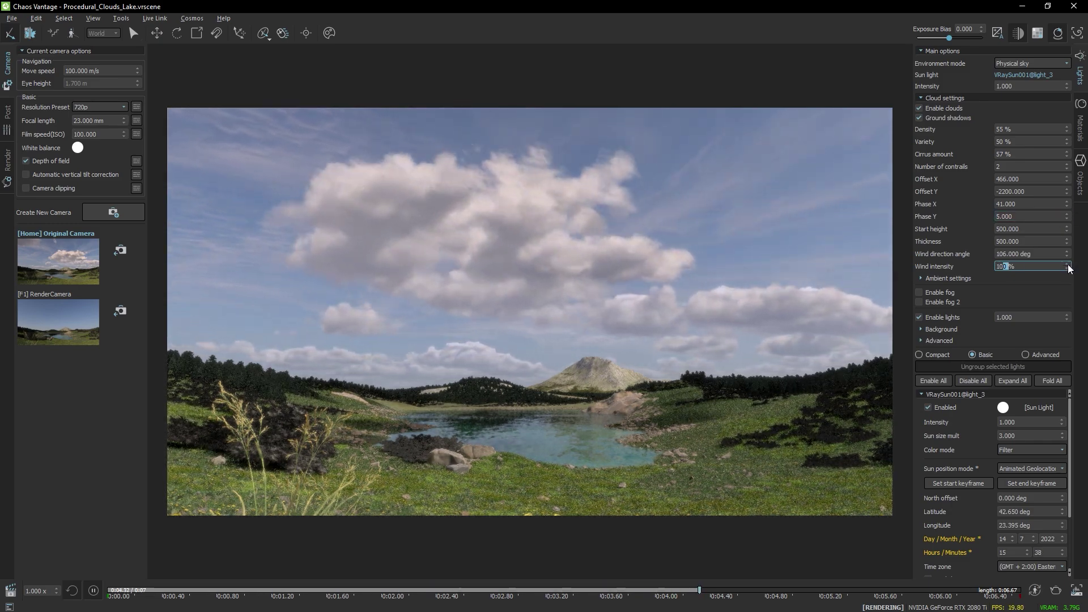
drag(1068, 267, 1069, 328)
mouse_move(1068, 267)
mouse_down()
mouse_move(1069, 249)
mouse_move(1068, 288)
mouse_up()
click(932, 266)
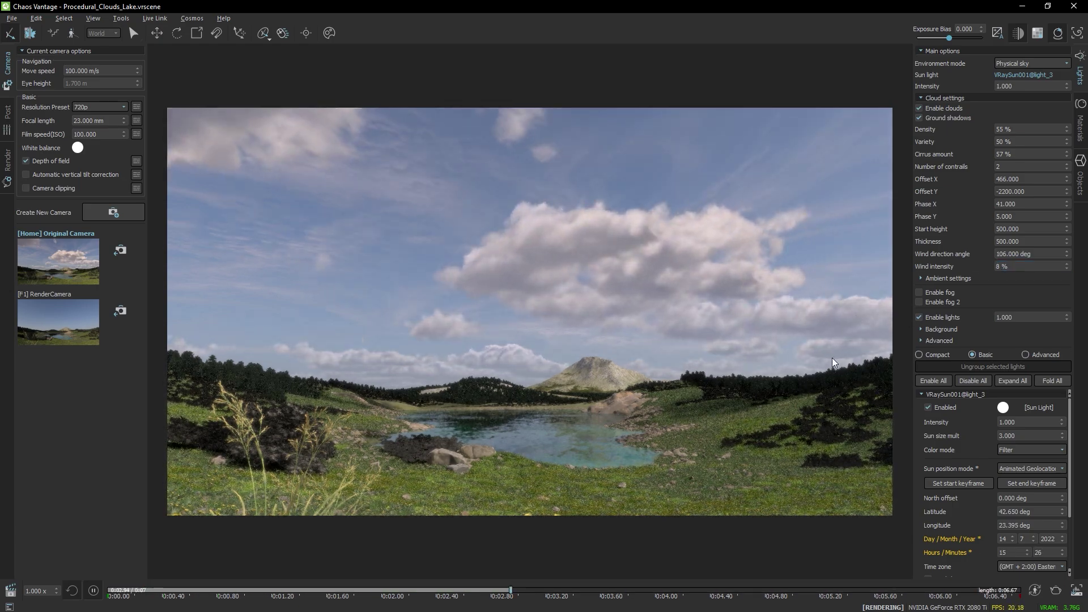
Restore the wind intensity to 25%, try a wind direction angle of 52.25 degrees, and preview the animation
key(space)
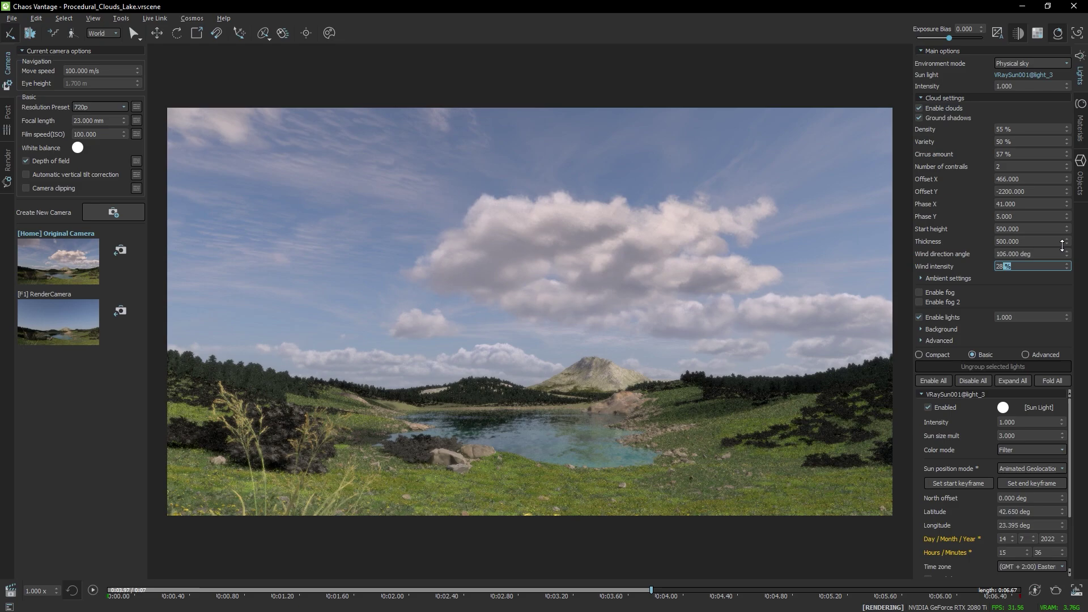
drag(1062, 245, 1081, 387)
click(788, 388)
key(space)
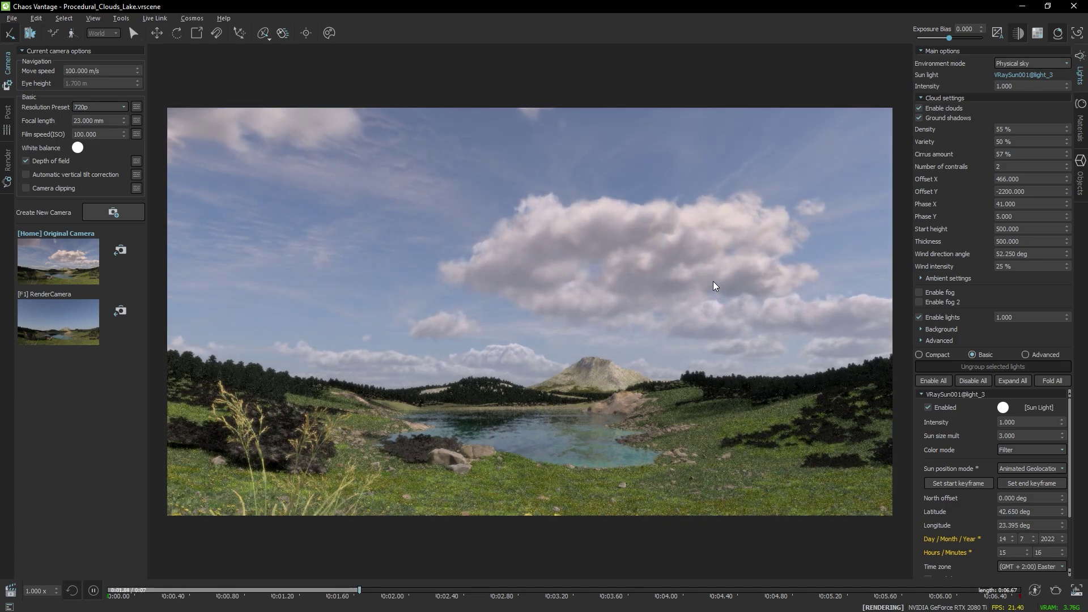
key(space)
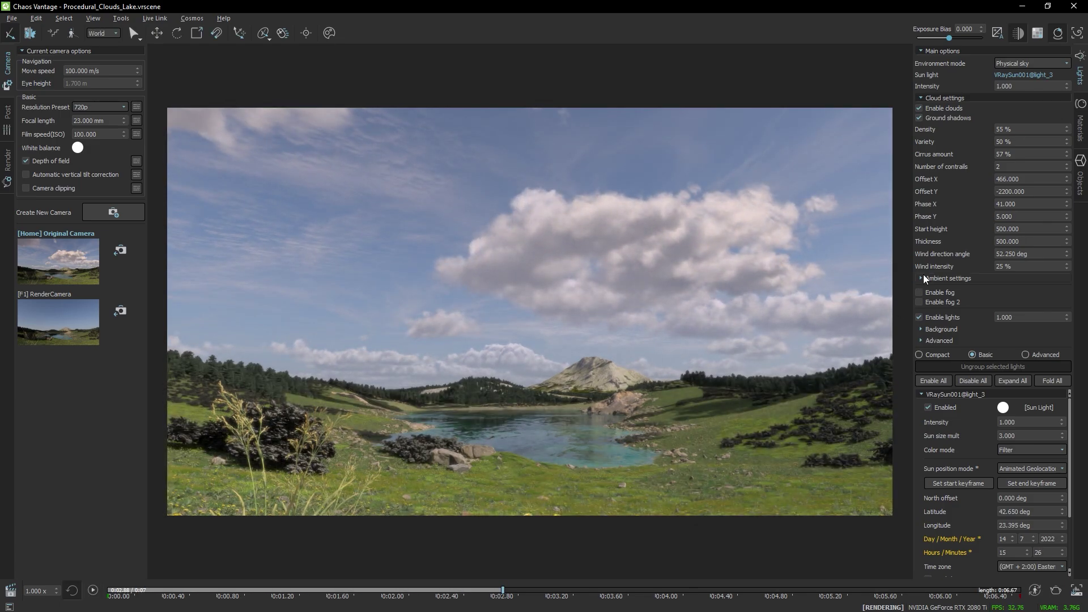
Set the sun's start keyframe at 12:00 on the first frame of the animation
drag(373, 590, 97, 588)
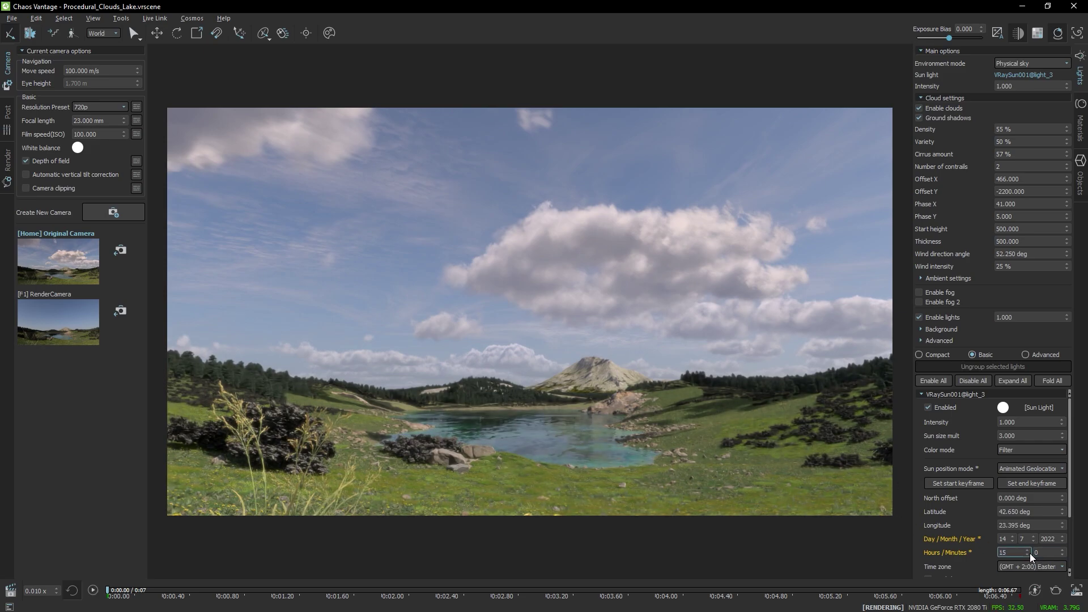
click(1029, 554)
click(1029, 554)
click(1030, 554)
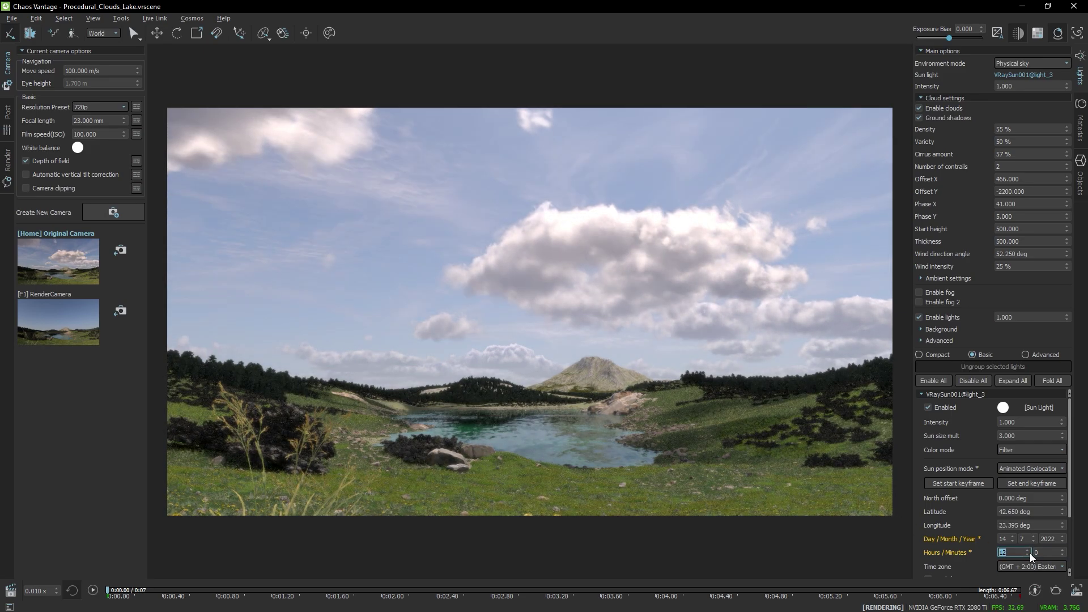
scroll(1029, 554, down, 1)
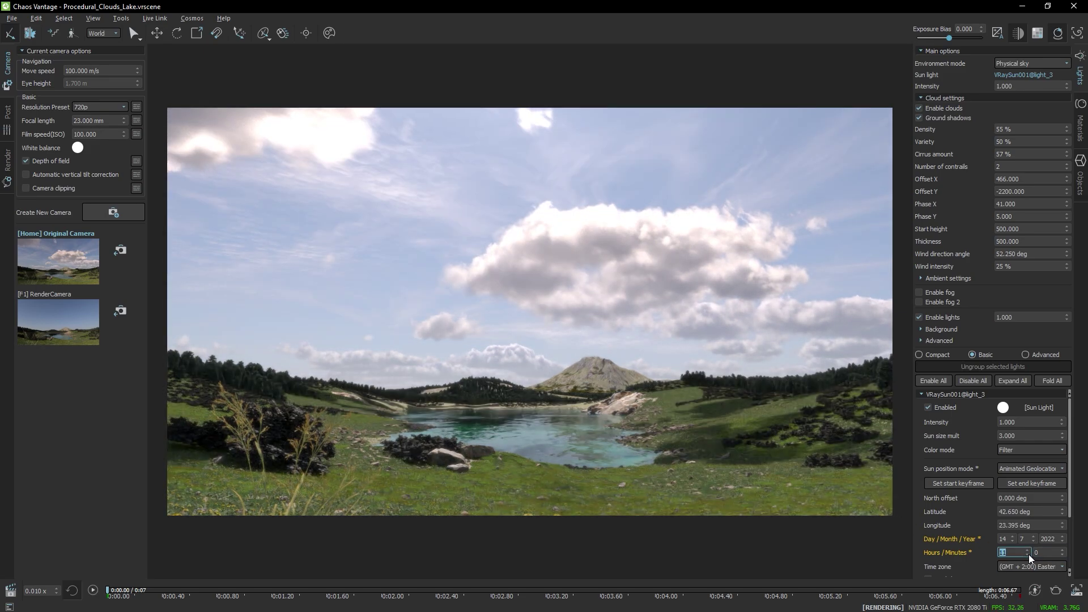
click(976, 483)
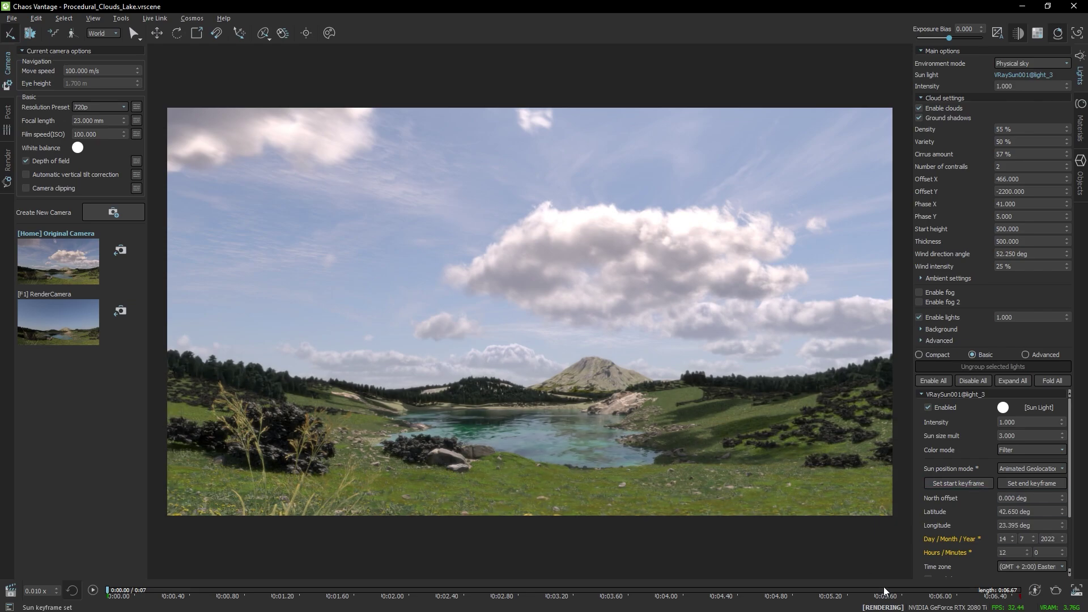
Set the sun's end keyframe at 18:00 on the last frame of the animation
drag(883, 590, 1068, 605)
click(1028, 549)
click(1028, 549)
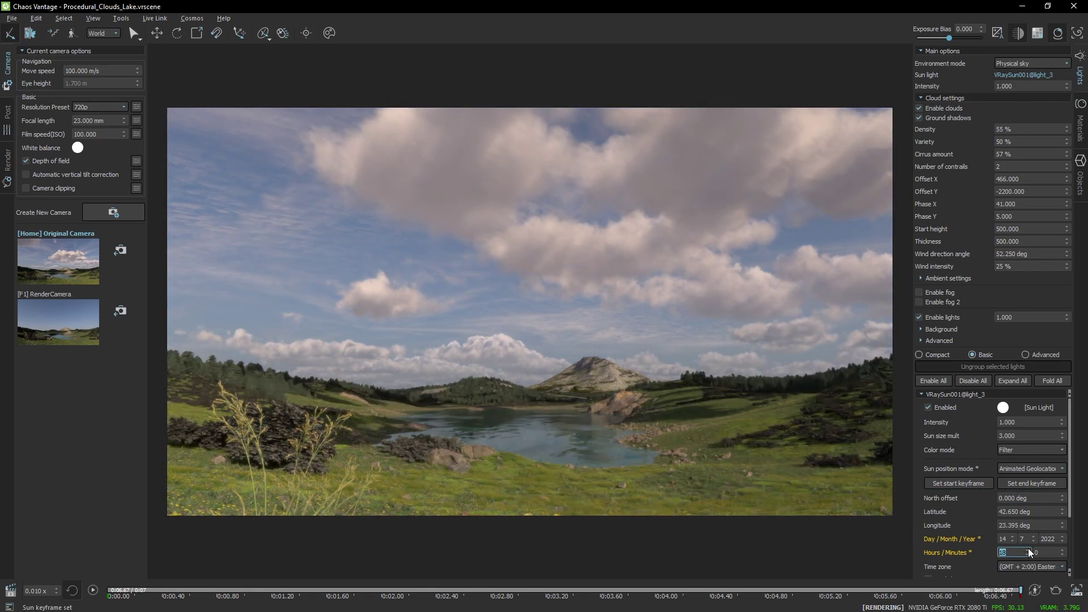
click(1021, 485)
Play and scrub the timeline to review the longer sun animation and its shadows
drag(1019, 590, 365, 582)
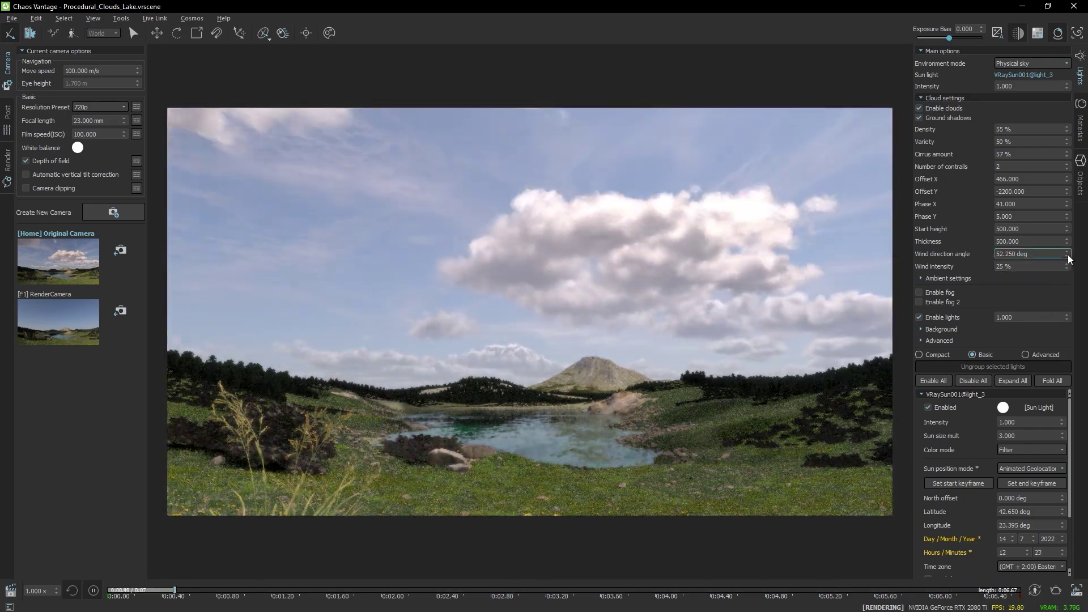
key(space)
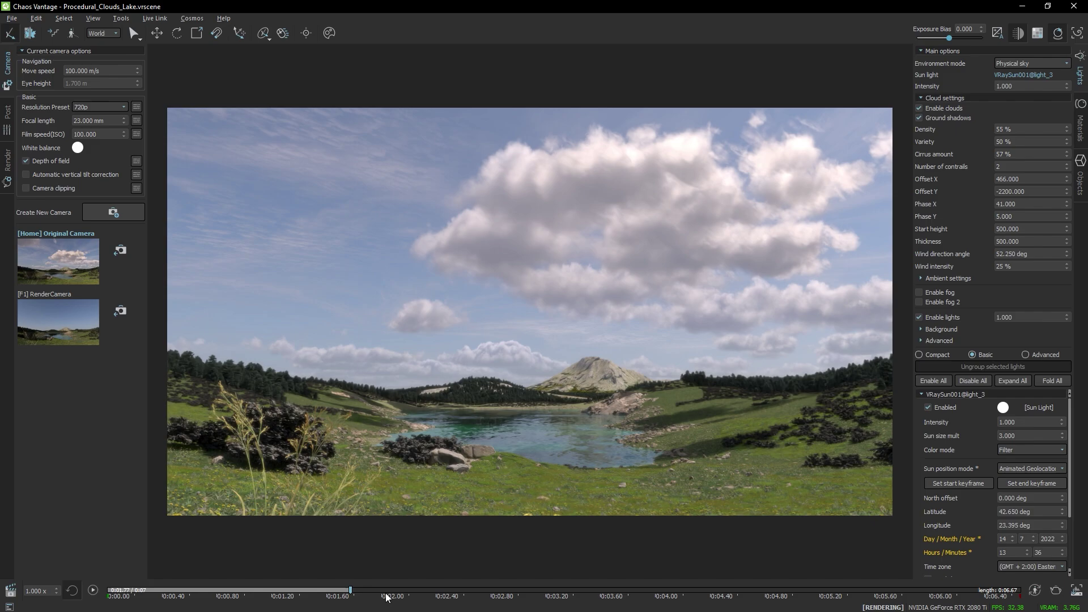
drag(386, 590, 216, 591)
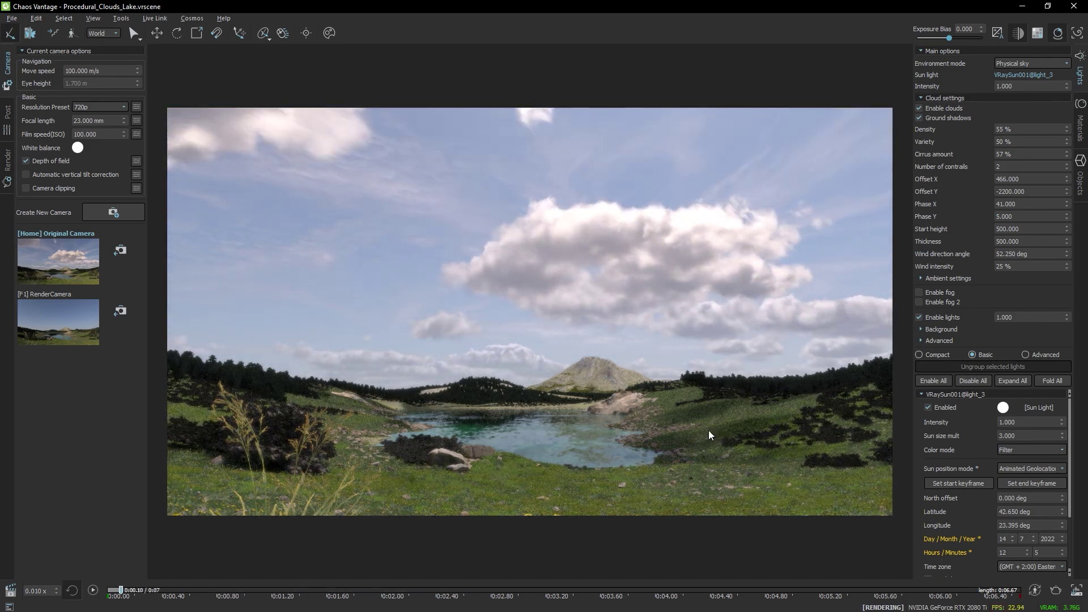
Set the cloud wind direction angle to 310.5 degrees, checking the cloud motion along the timeline
drag(1069, 254, 1059, 461)
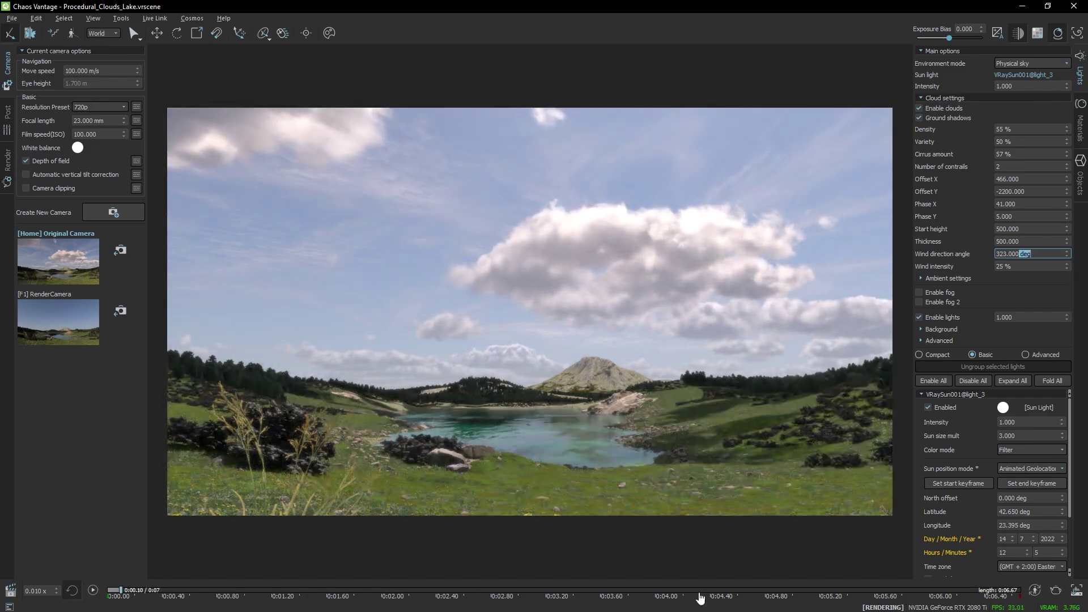
drag(700, 593, 789, 603)
drag(1067, 256, 1058, 284)
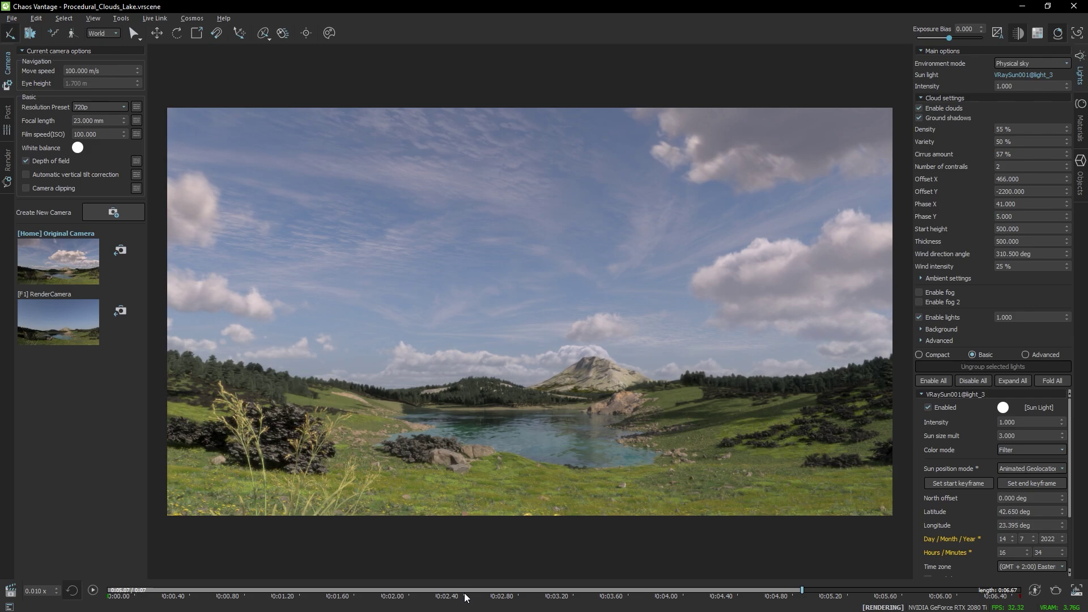
drag(479, 590, 2, 554)
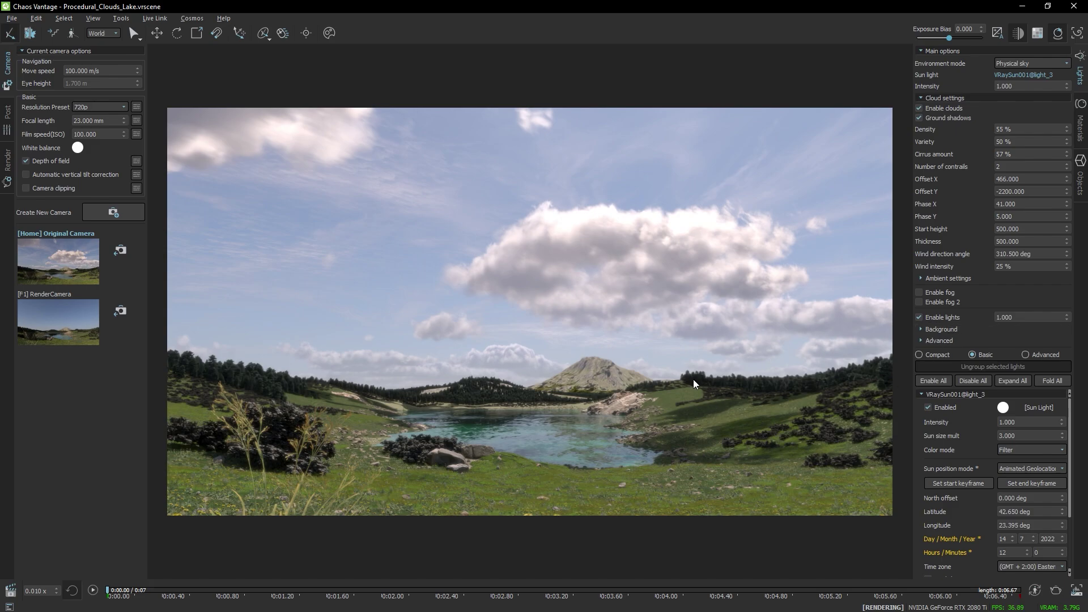
Fly down to the lake shore and preview the animated water, clouds and sun from there
key(w)
drag(564, 434, 595, 457)
drag(469, 291, 427, 371)
key(s)
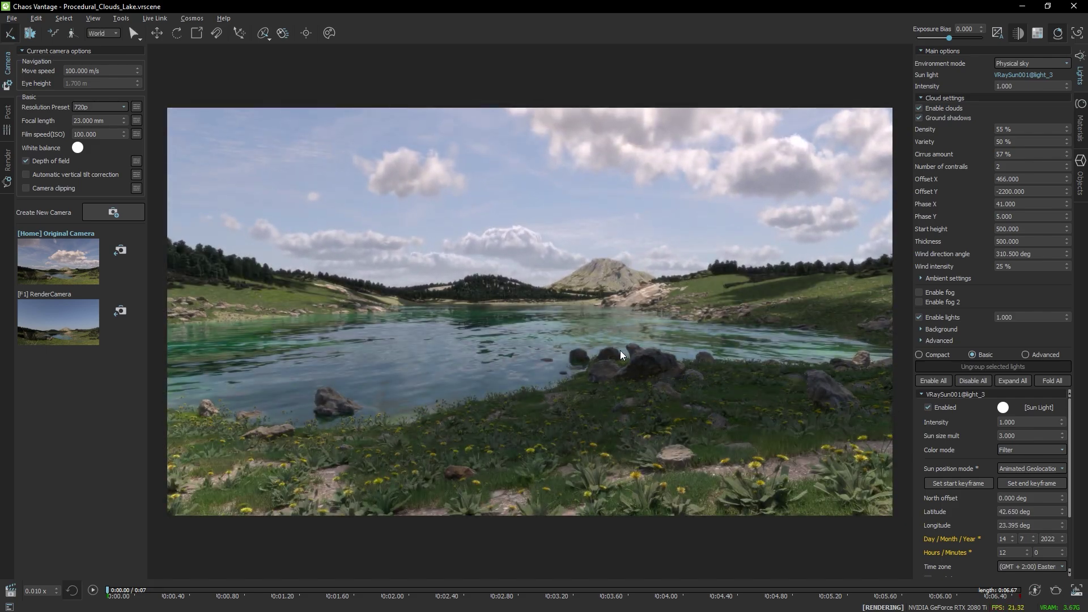
key(space)
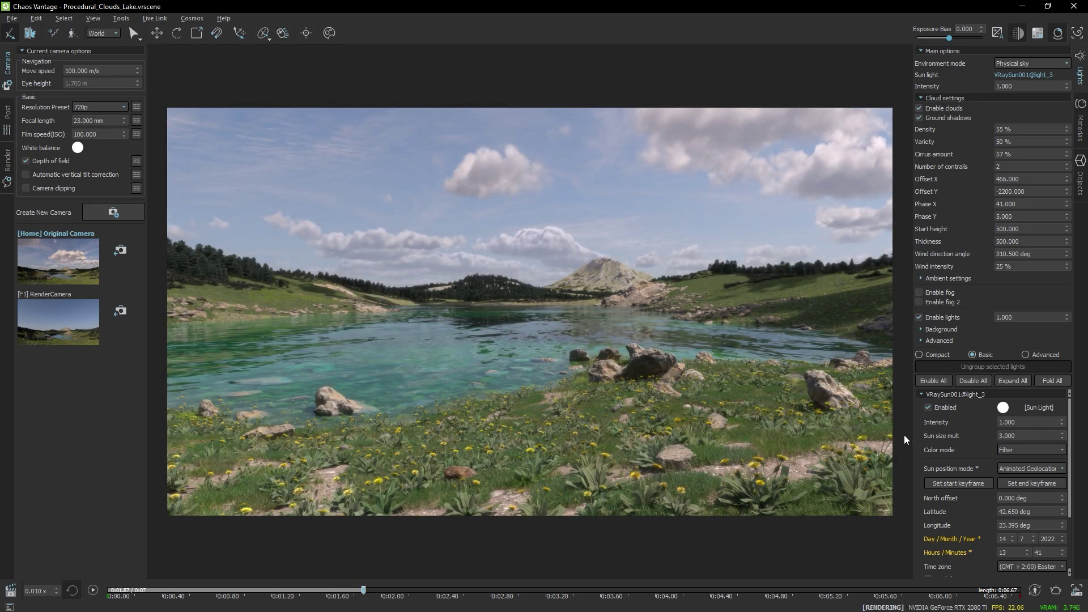
click(1034, 593)
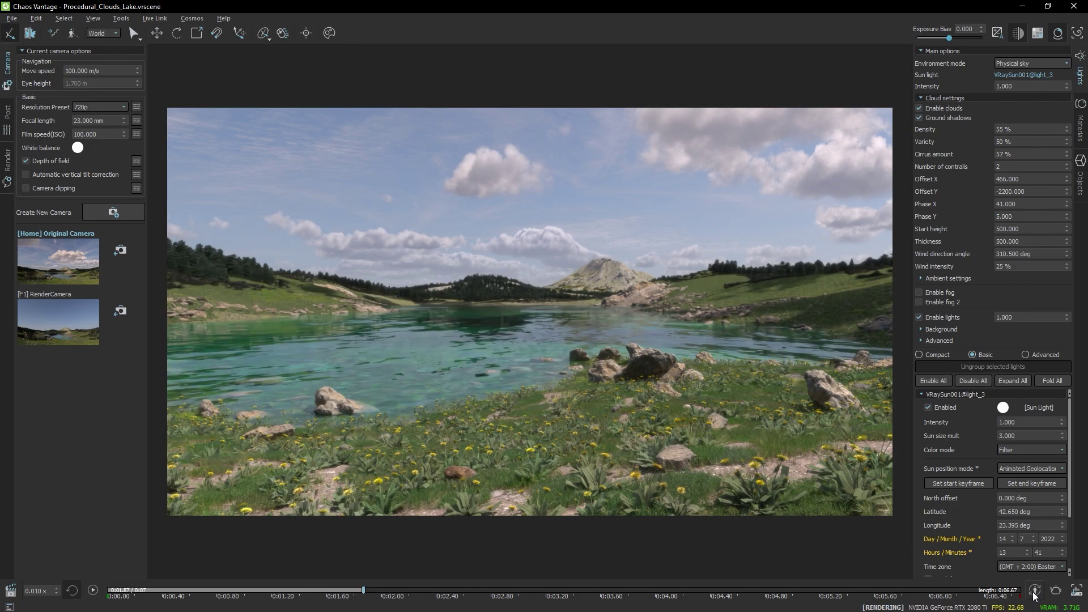
drag(372, 586, 537, 592)
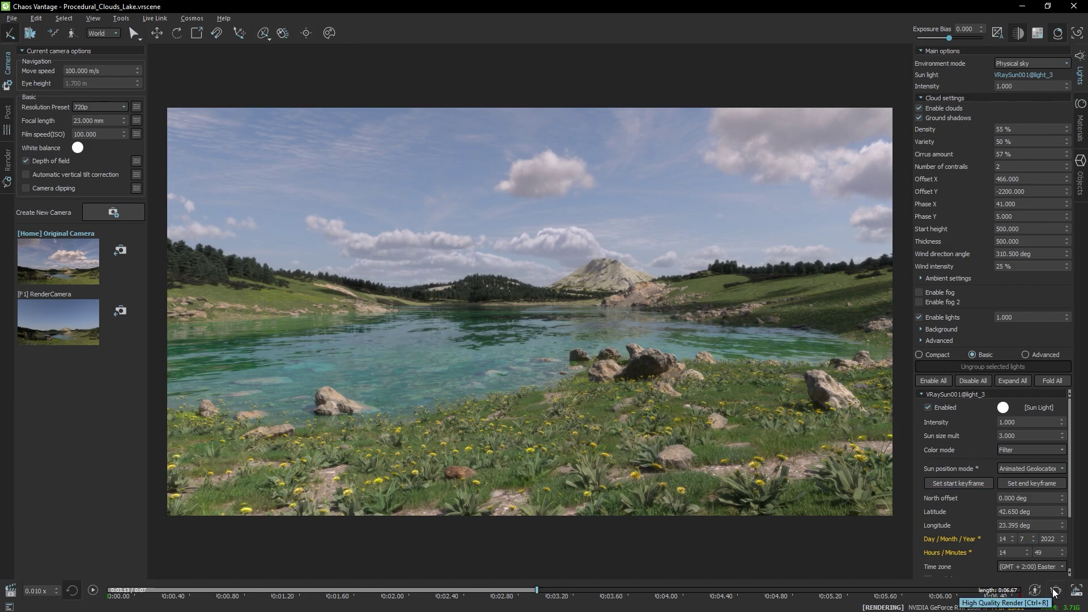
Inspect the foreground flowers and grass up close, starting from and returning to the Original Camera view
click(58, 256)
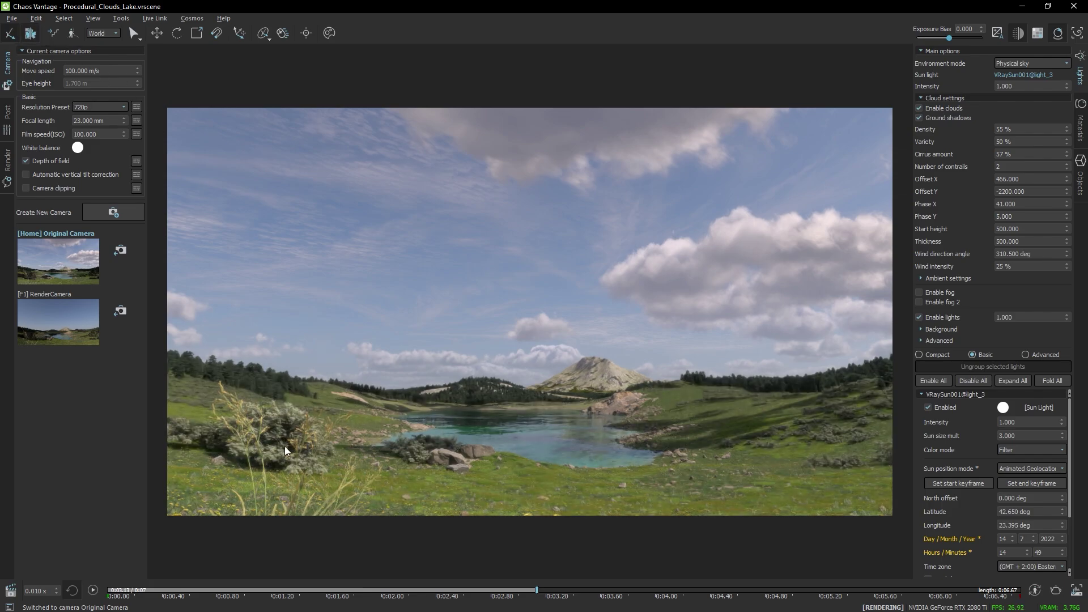
drag(284, 447, 170, 357)
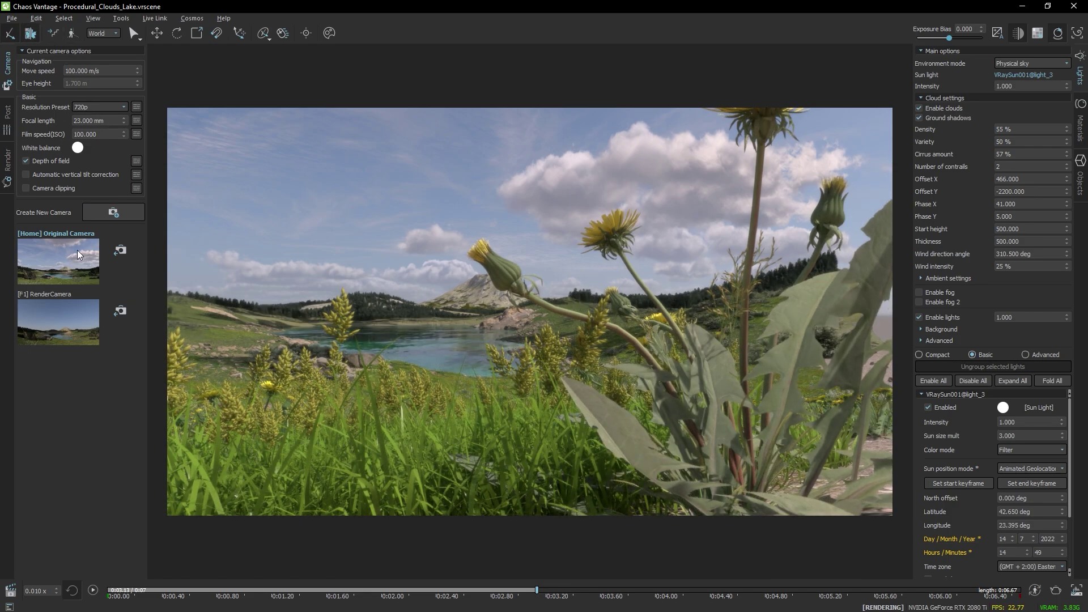
click(77, 250)
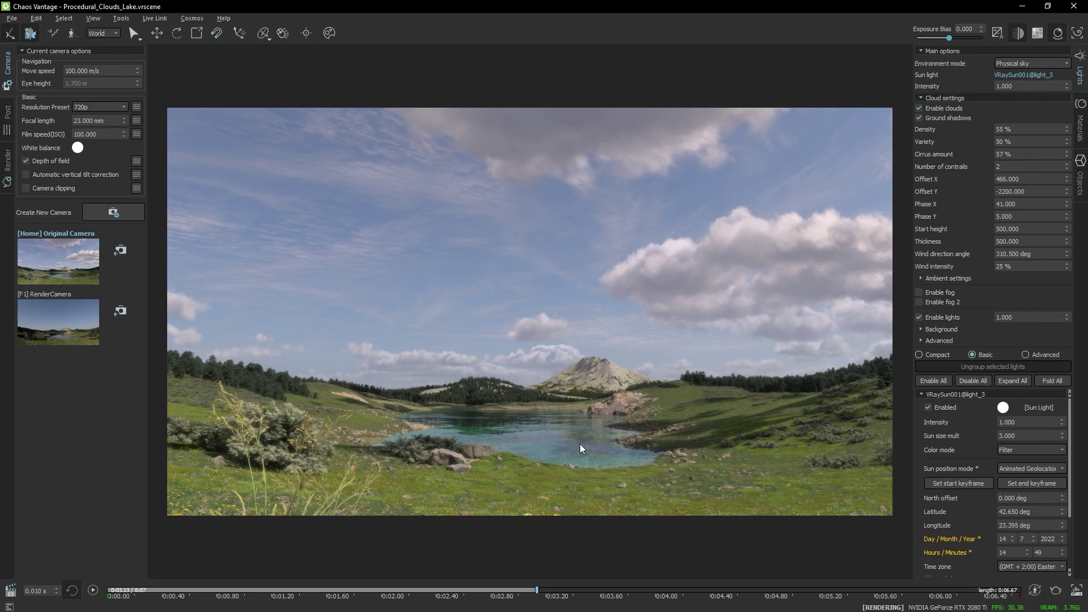
Enable ray termination in the advanced render settings
click(8, 159)
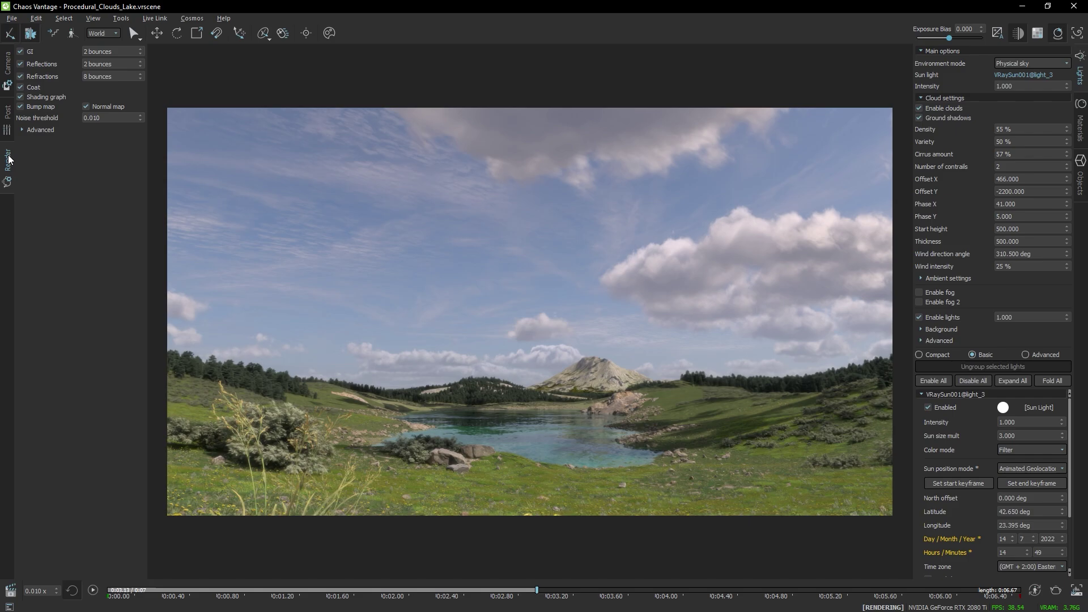
click(25, 131)
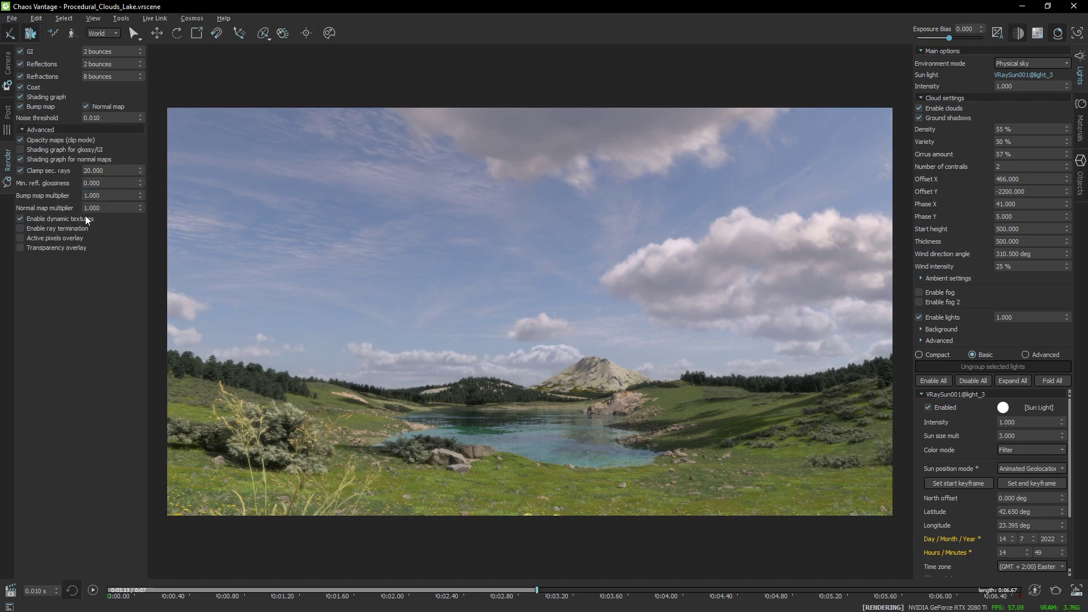
click(62, 229)
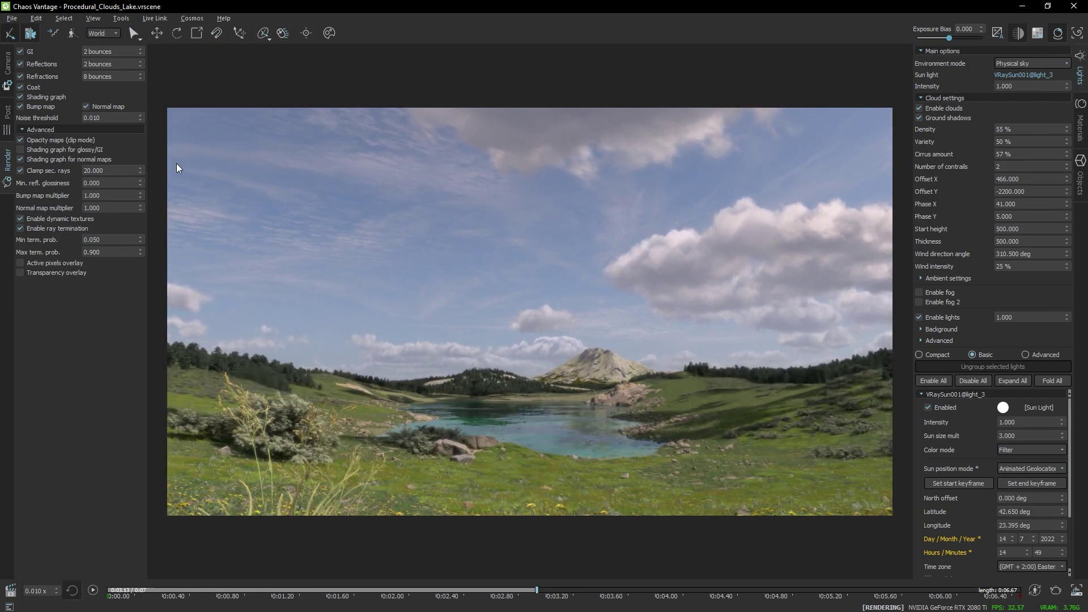
Compare the scene with dynamic textures disabled and enabled, leaving the option enabled
click(54, 230)
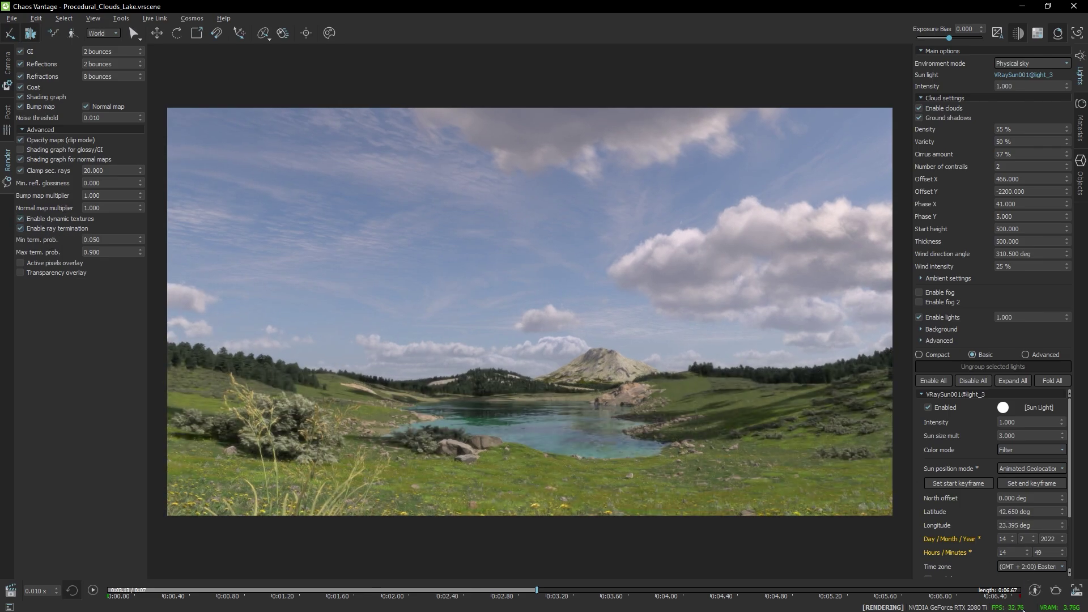
drag(347, 240, 388, 275)
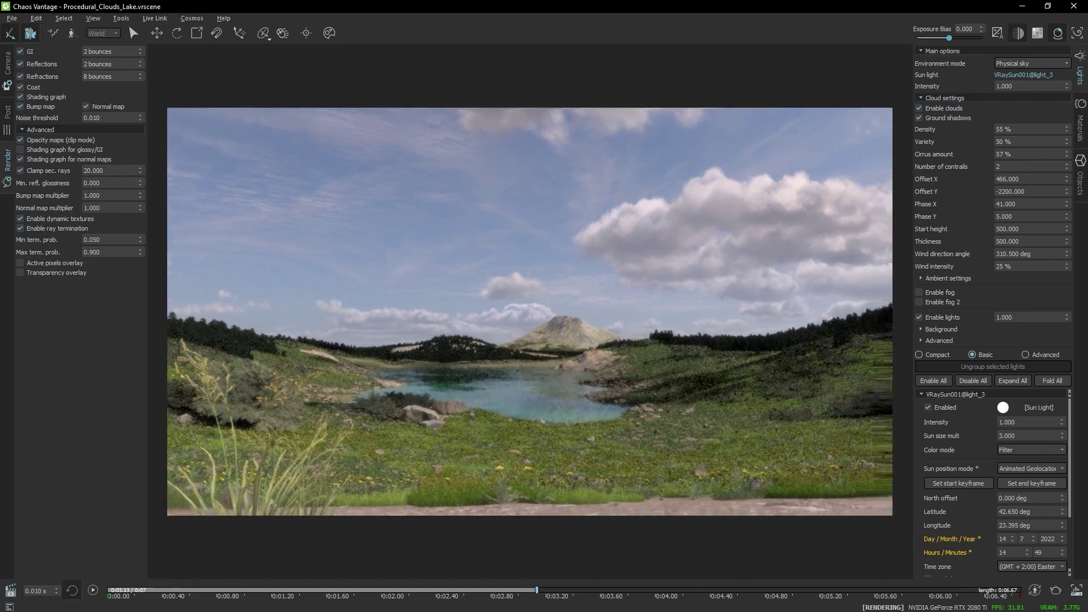
drag(584, 428, 587, 407)
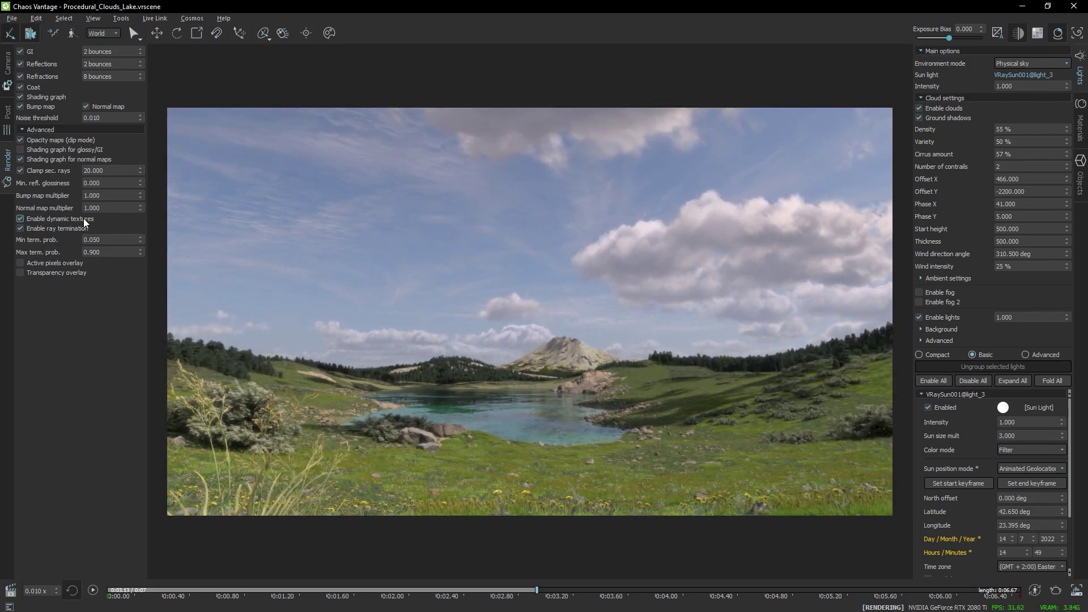
mouse_move(86, 219)
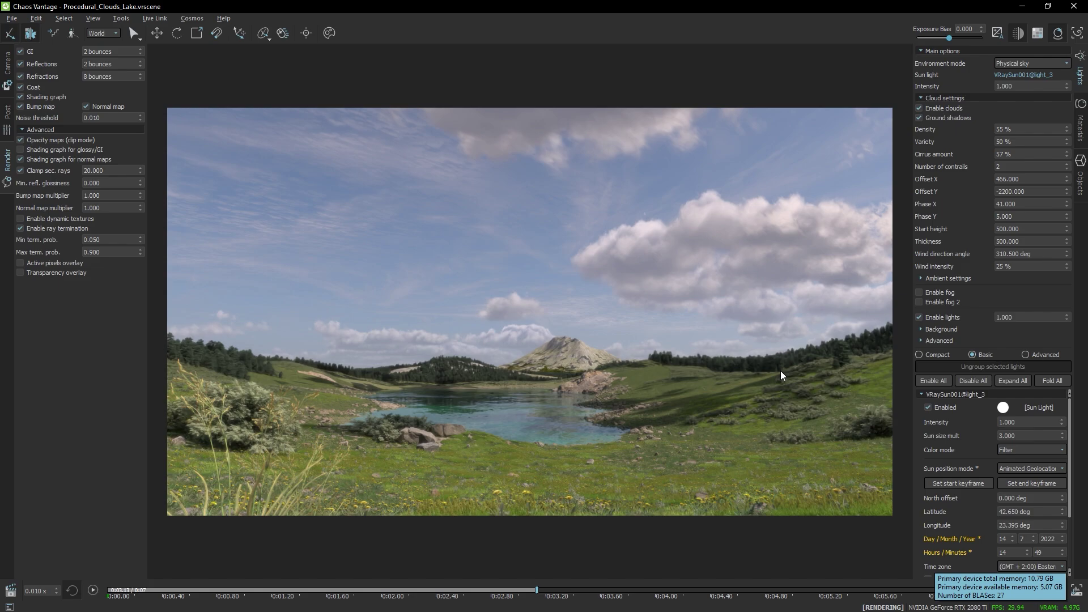
click(64, 219)
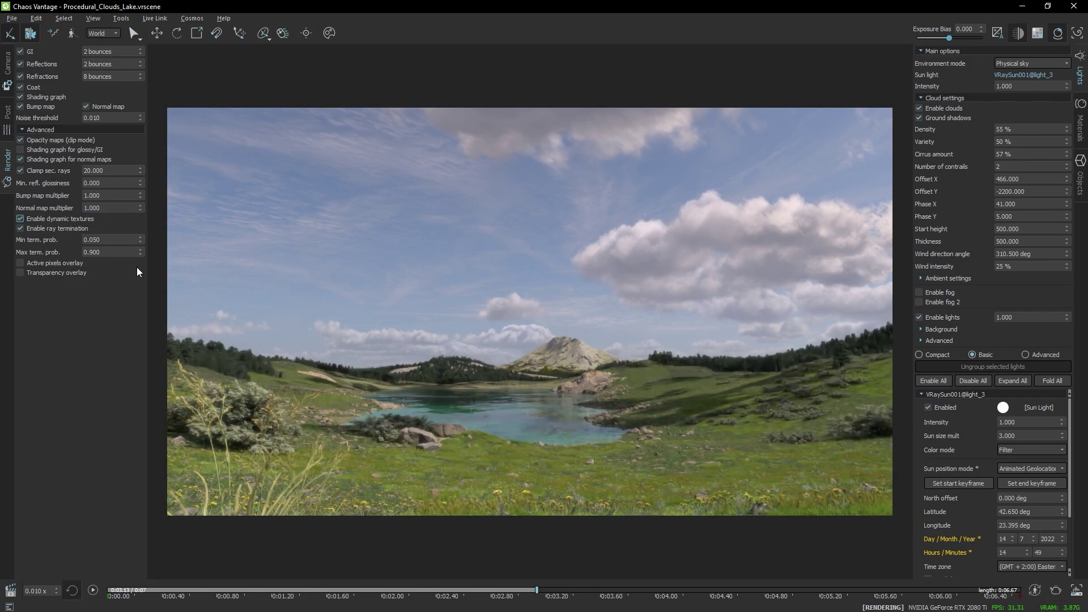
Fly up and back to inspect the whole lake terrain from above, and return to the Original Camera view
drag(628, 379, 626, 505)
key(e)
key(s)
key(e)
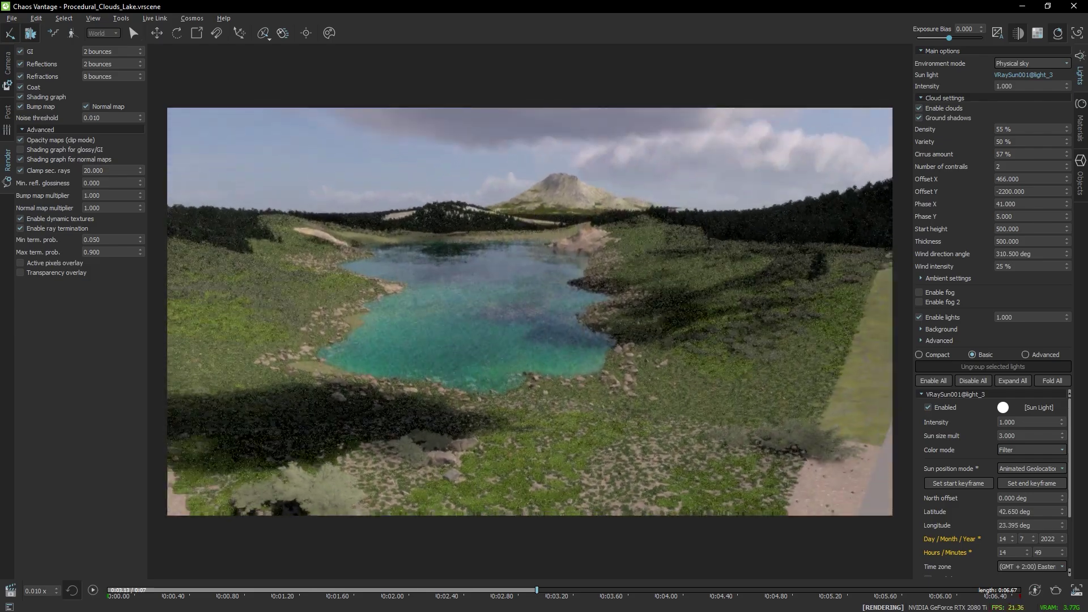
key(s)
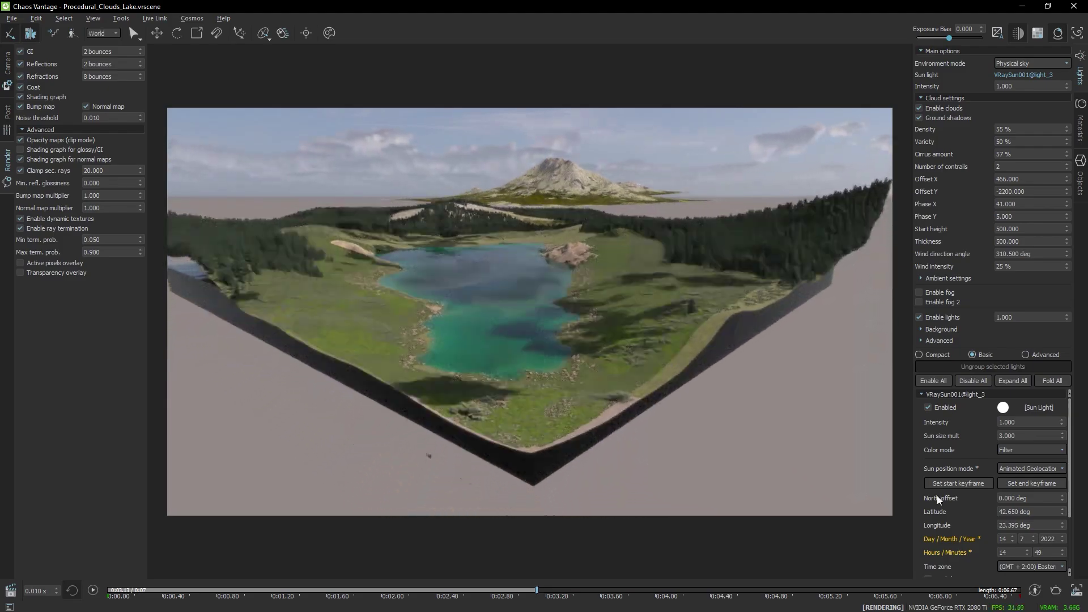
click(8, 63)
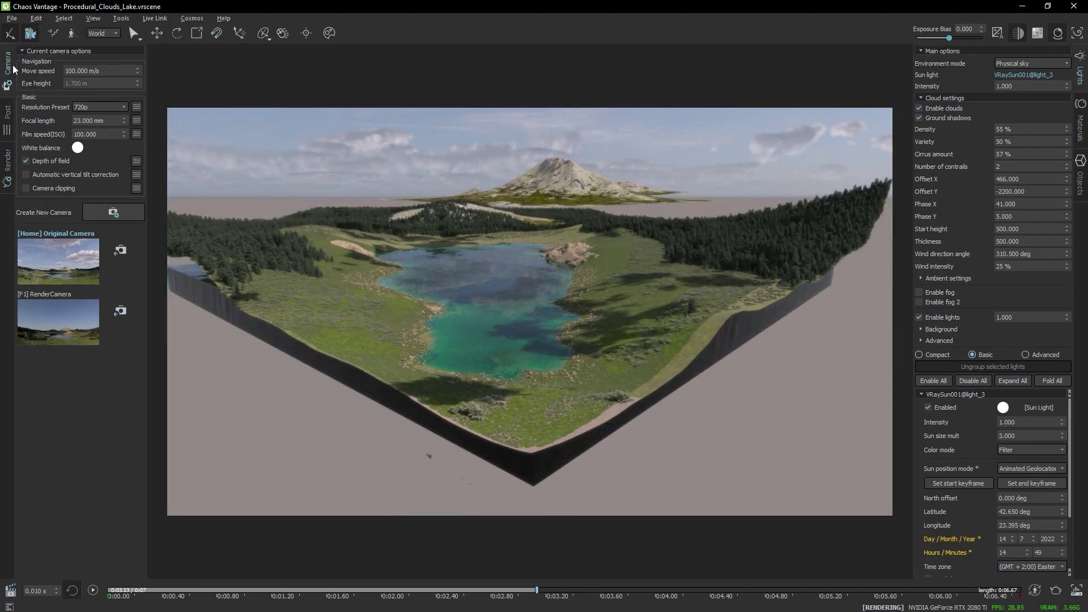
click(63, 251)
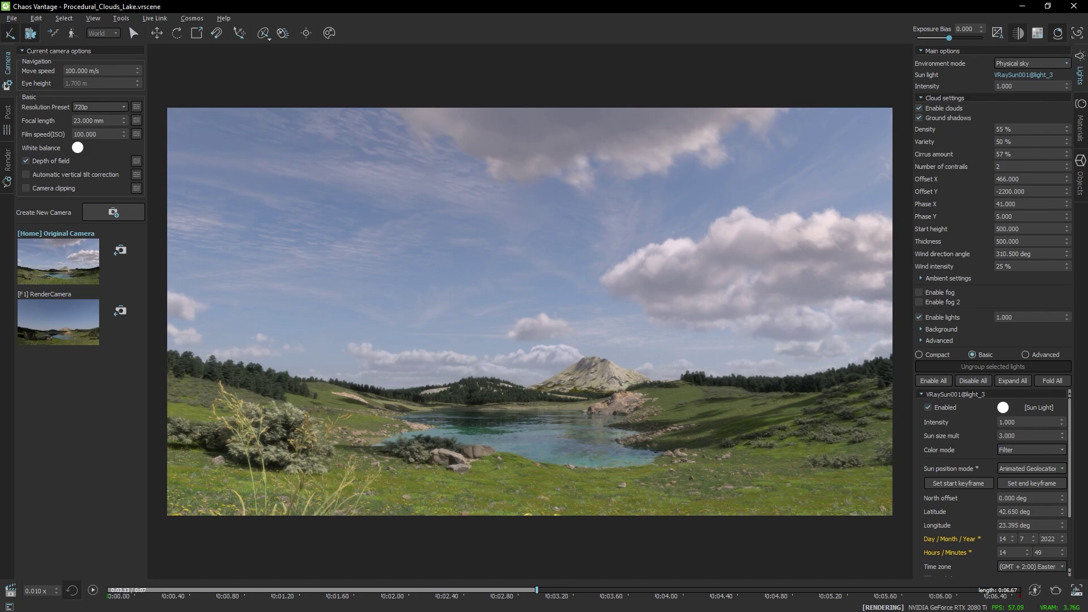
Turn on auto exposure and look around the brightened lake scene
drag(844, 201, 802, 211)
click(995, 36)
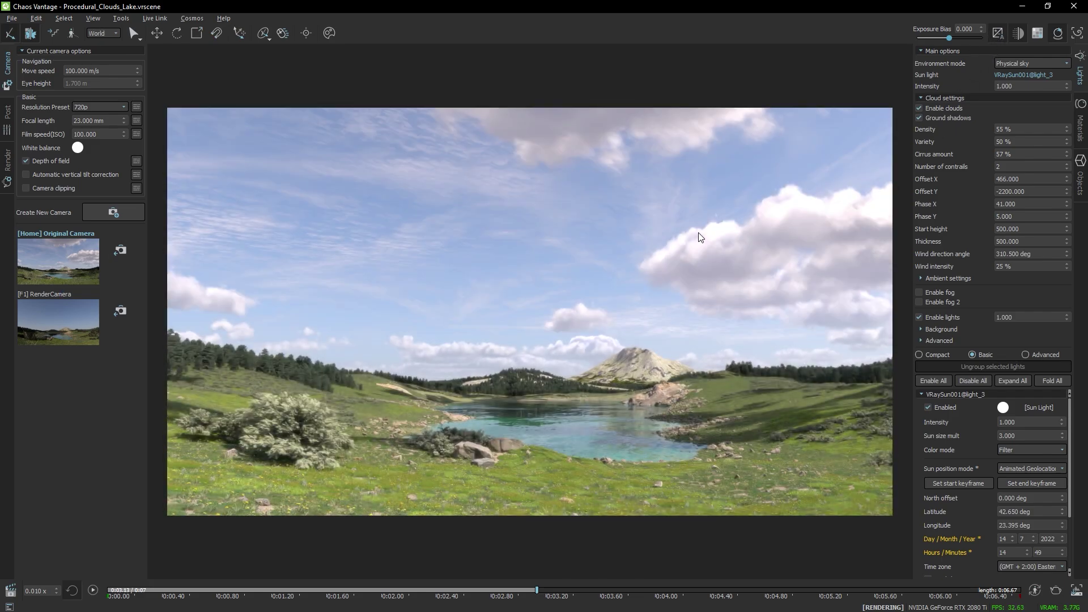
drag(665, 236, 607, 390)
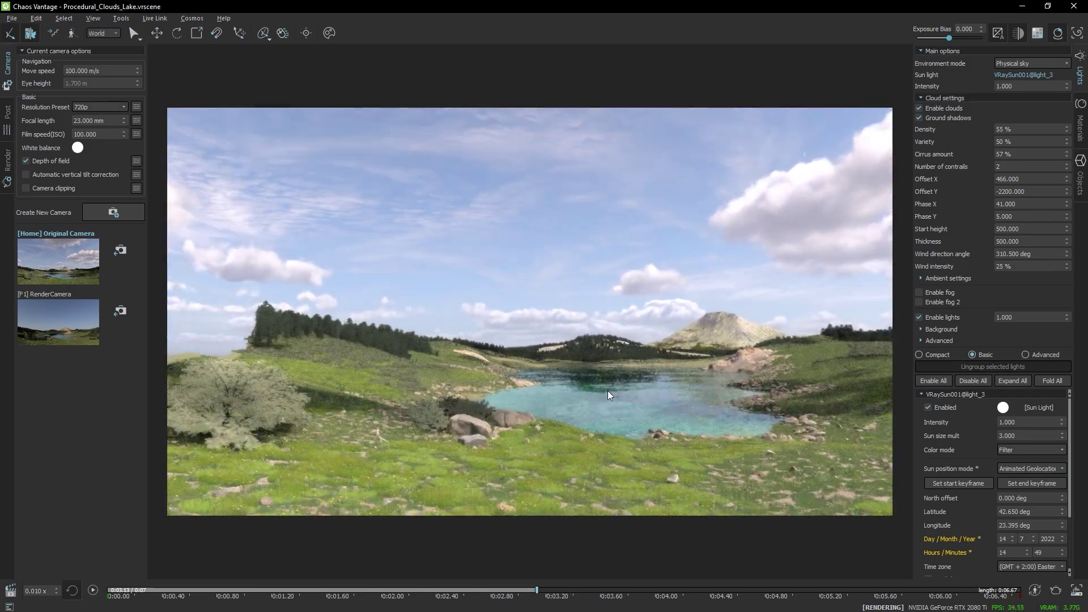
Show the Rule Of Thirds grid overlay with its settings open and moved clear of the rendered view
click(1077, 34)
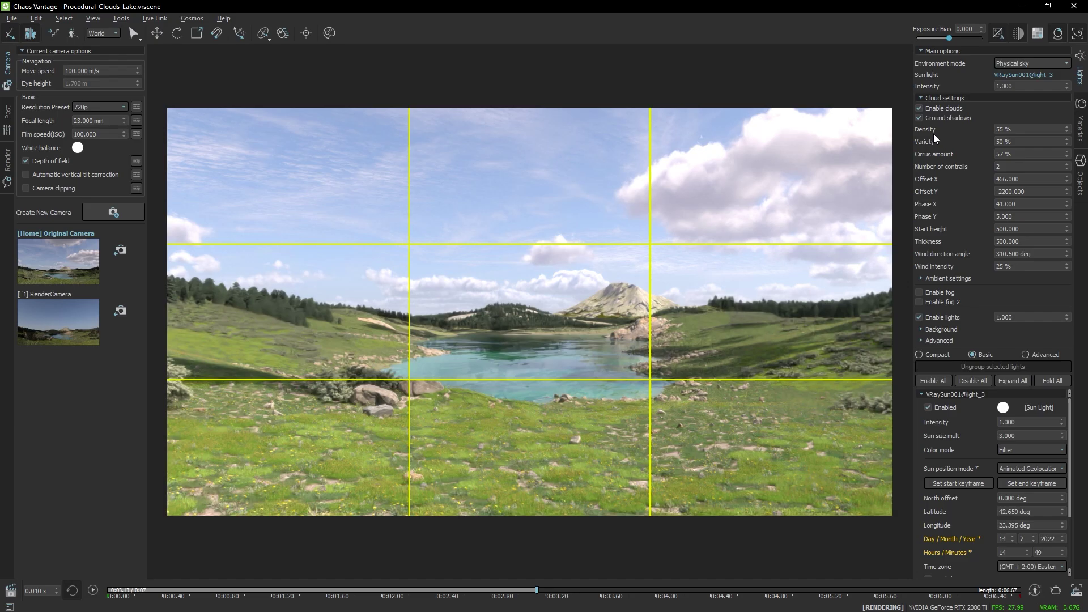
right_click(1077, 35)
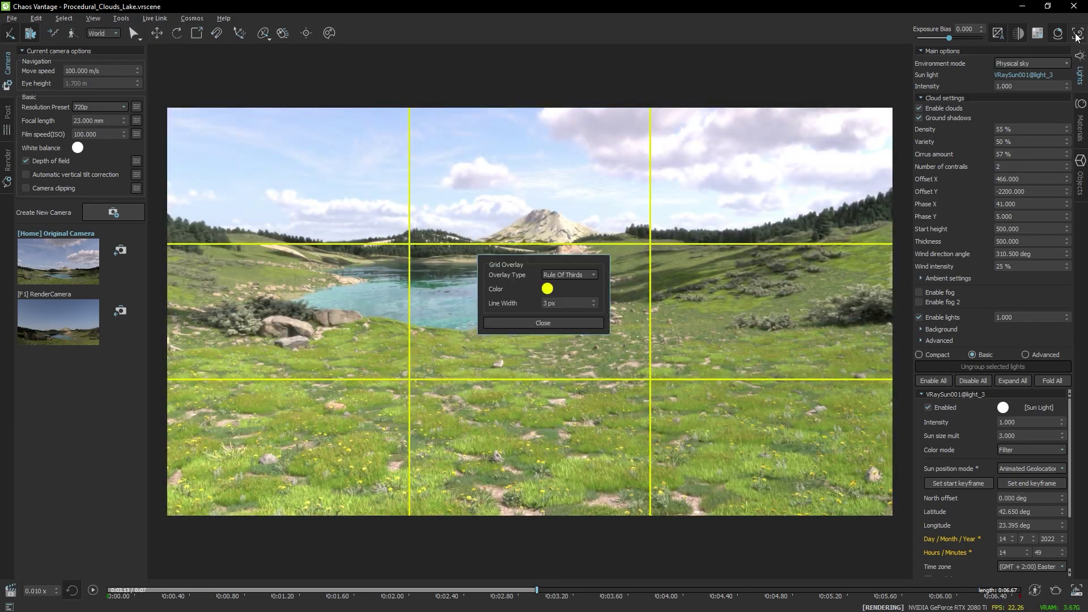
drag(523, 278, 580, 55)
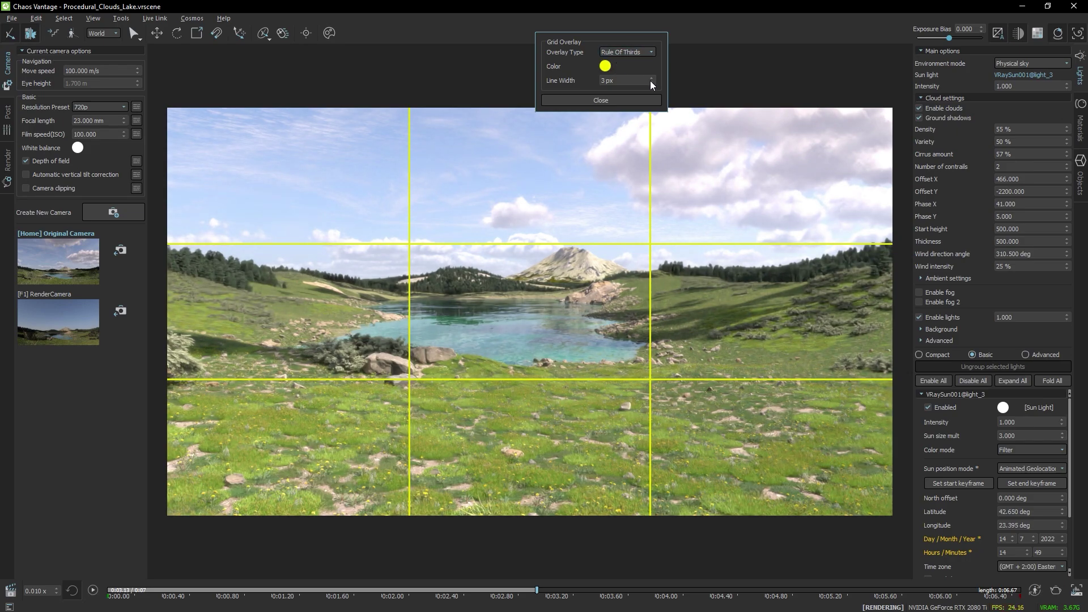
Try out a different line width and colour for the grid overlay, restoring the original yellow
mouse_move(651, 81)
mouse_down()
mouse_move(650, 61)
mouse_move(651, 98)
mouse_move(652, 78)
mouse_up()
click(651, 83)
click(605, 67)
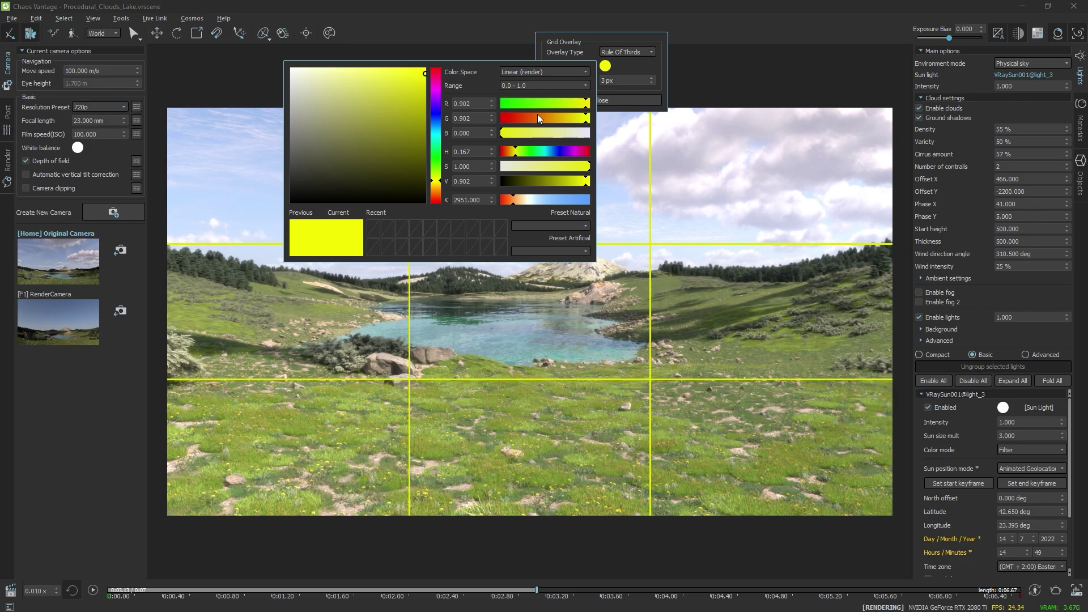
drag(586, 182, 601, 181)
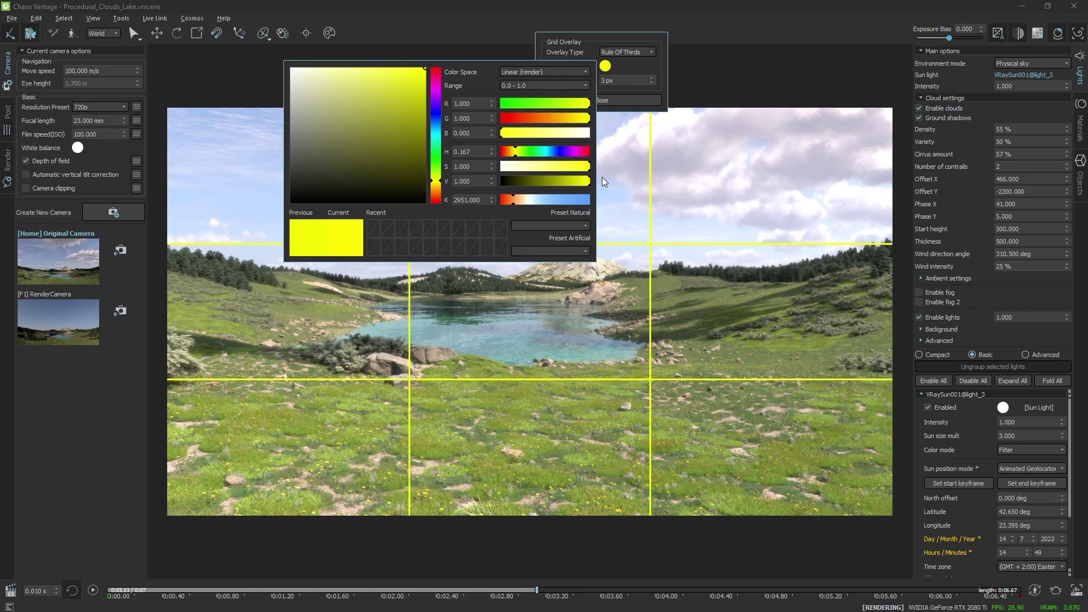
drag(521, 152, 500, 152)
click(297, 240)
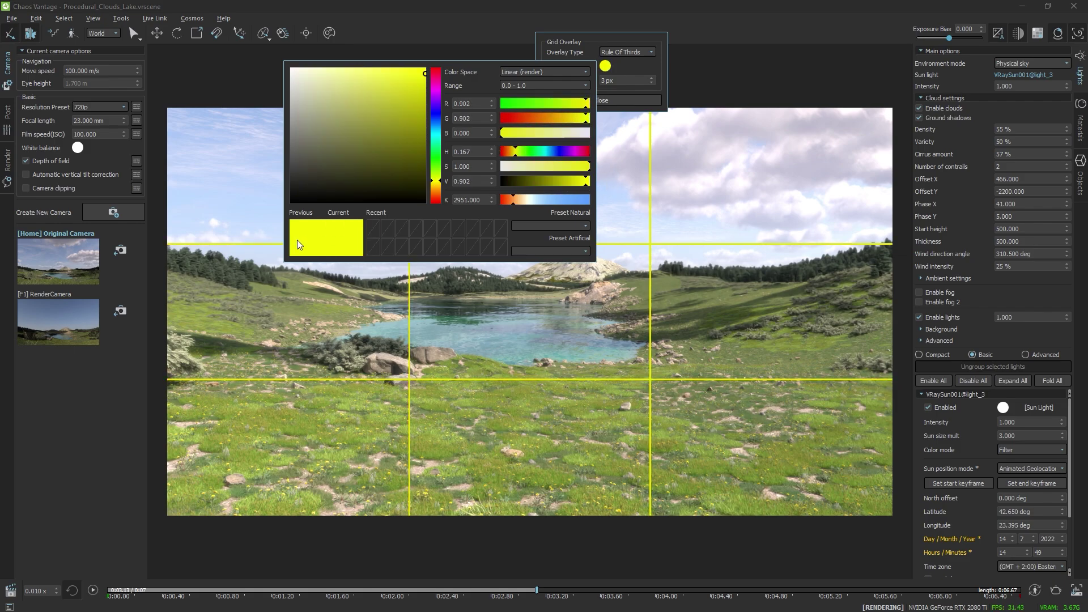
click(580, 41)
Try the Central Cross overlay type on the Original Camera view
click(622, 51)
click(631, 66)
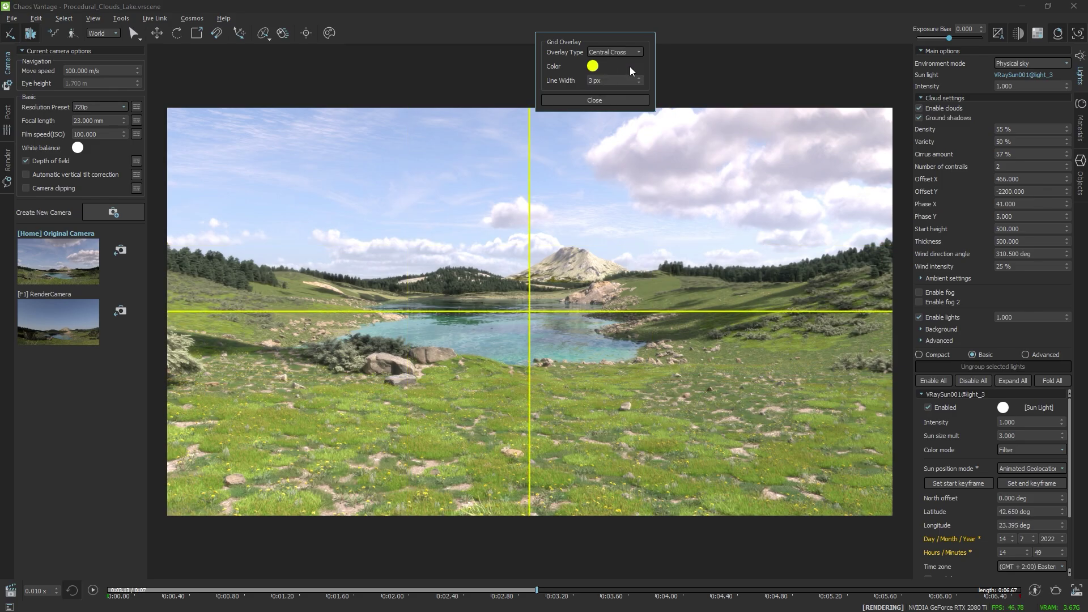
click(83, 264)
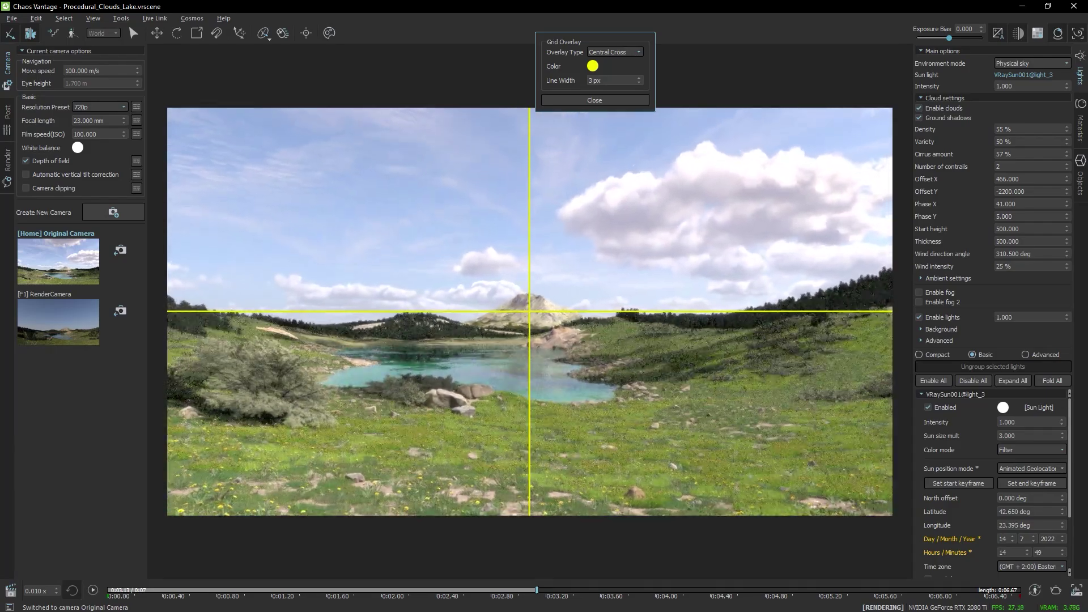
Set the overlay type to Rule Of Thirds and reframe the view with the mountain near the lower-right intersection
click(636, 52)
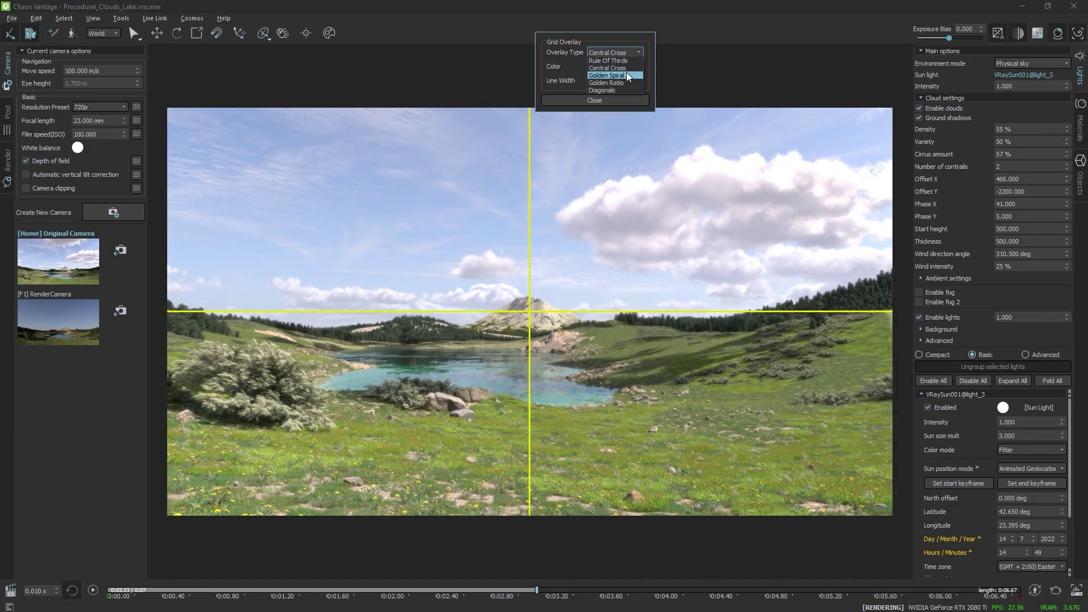
click(626, 60)
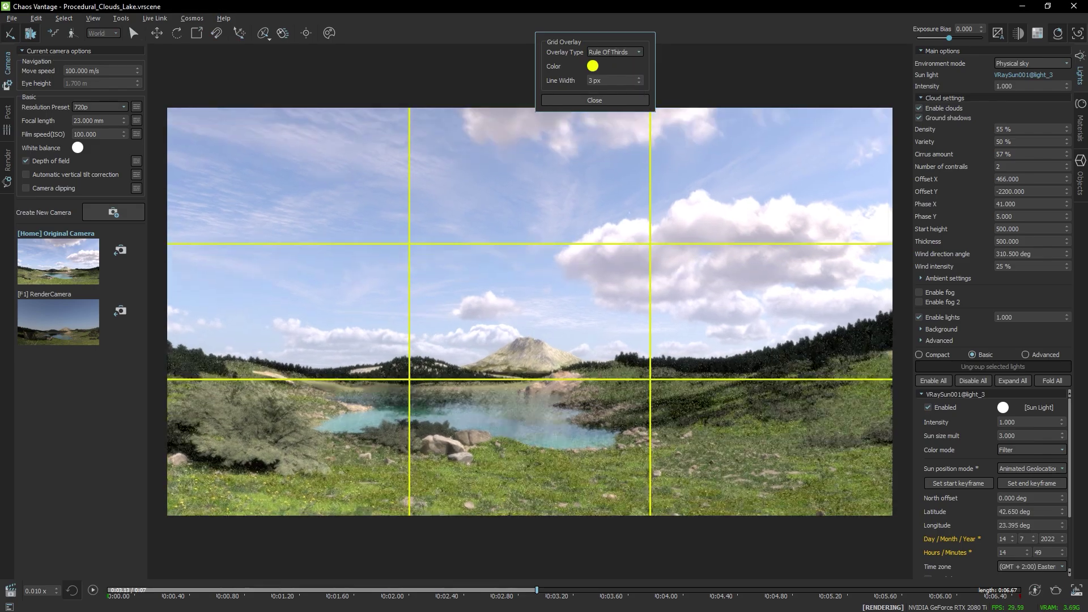
drag(530, 341, 638, 357)
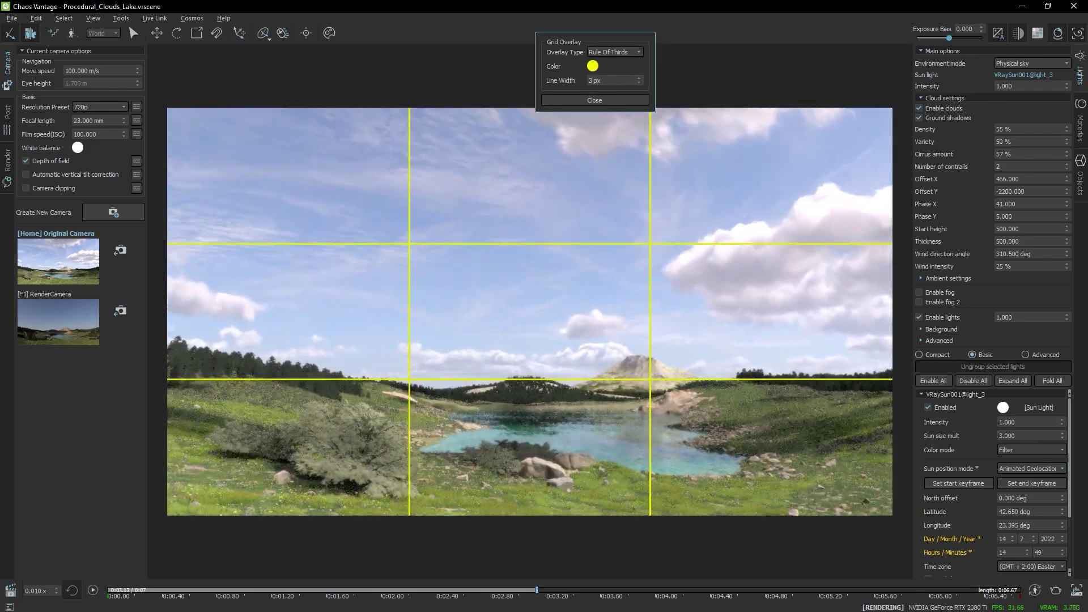
key(d)
key(w)
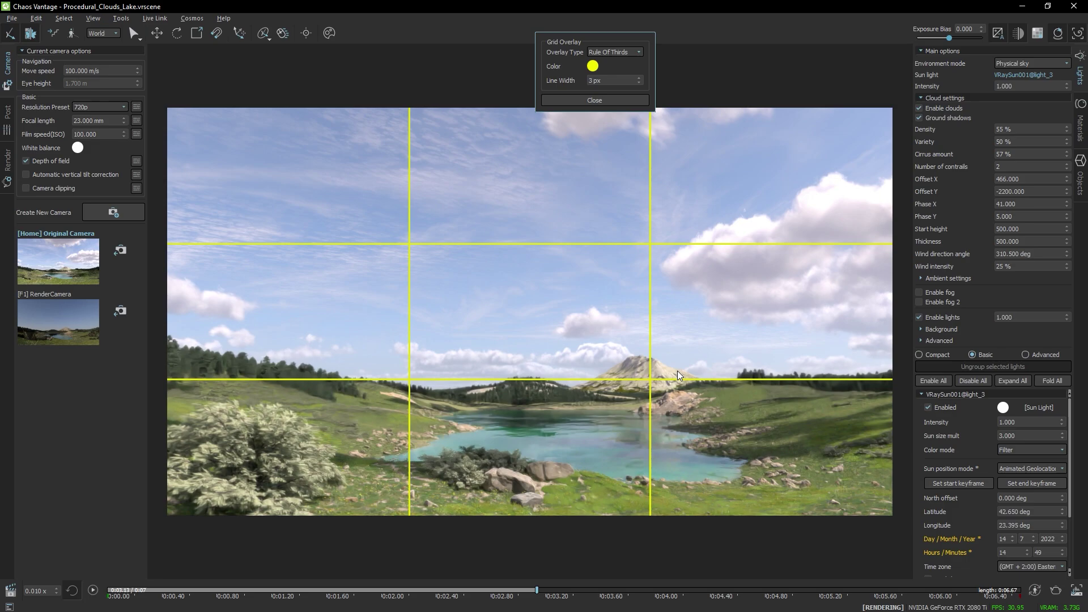
Switch the grid overlay to Golden Spiral and fly forward over the lake, framing the mountain at the spiral's centre
click(1078, 35)
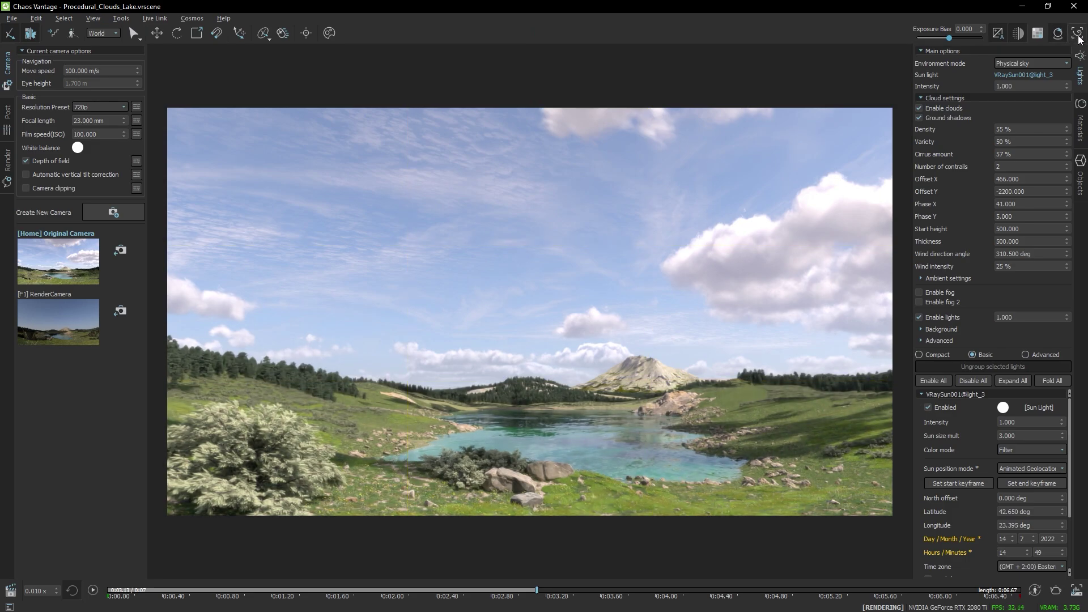
click(1079, 38)
right_click(1078, 34)
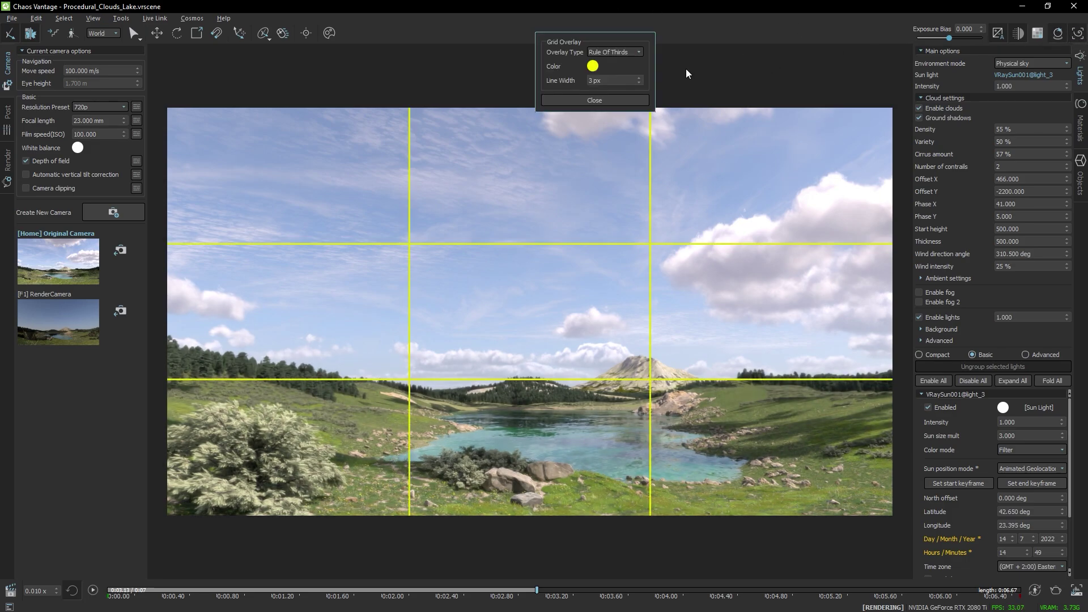
click(627, 52)
click(611, 79)
key(w)
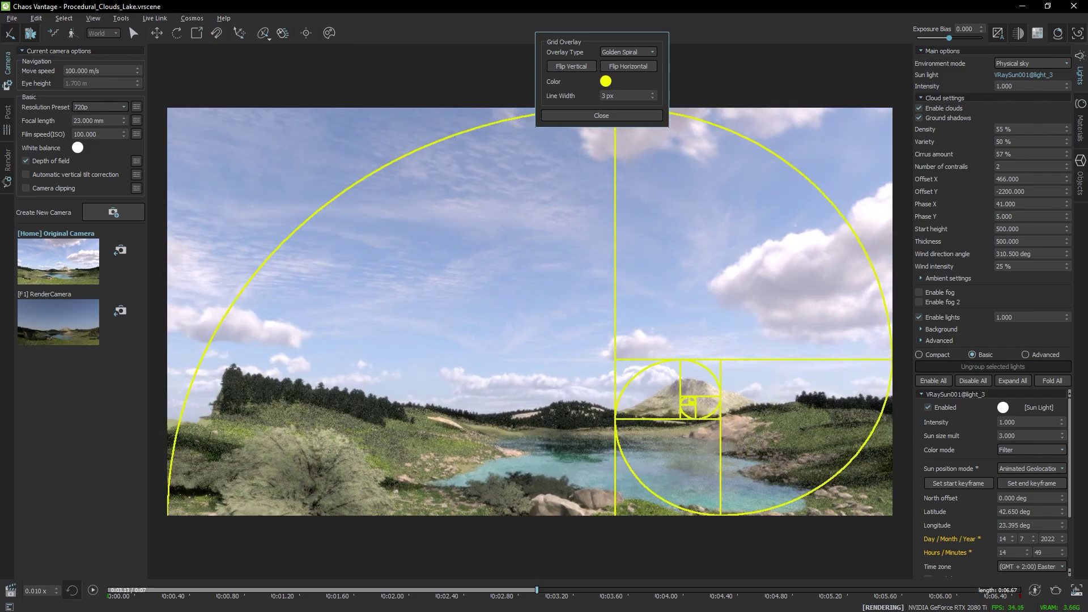
key(w)
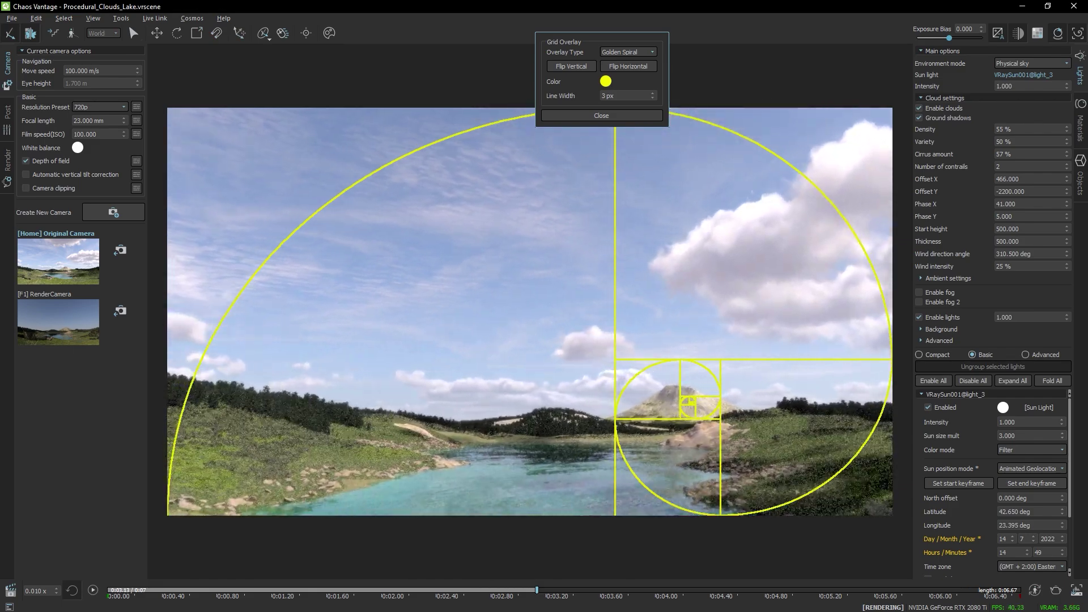
Adjust the view slightly and check the composition with the Golden Spiral overlay shown and hidden
click(1075, 37)
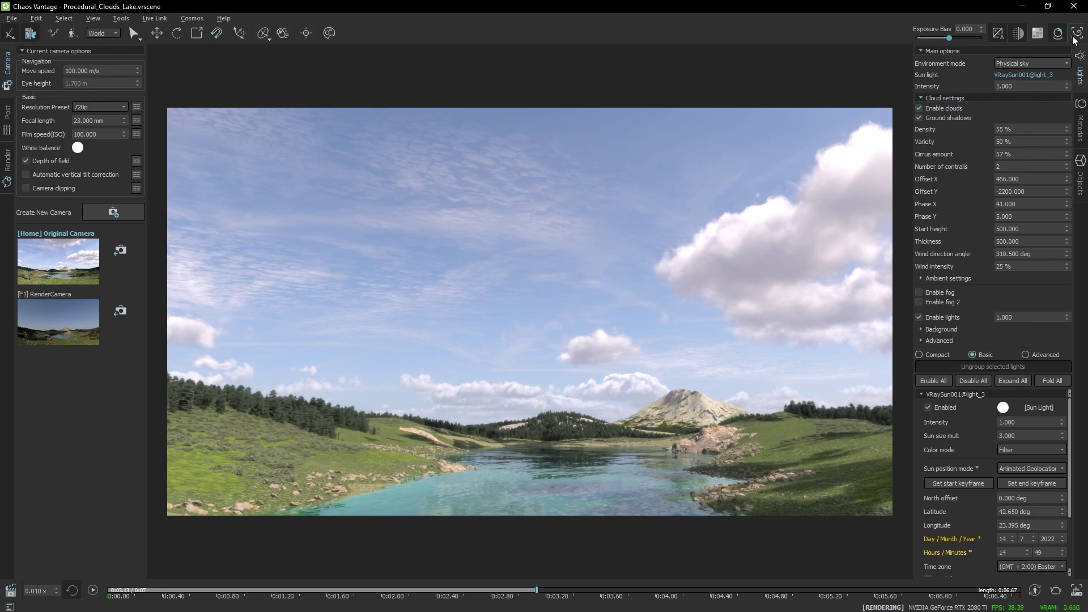
click(1075, 37)
drag(733, 386, 727, 409)
click(1075, 37)
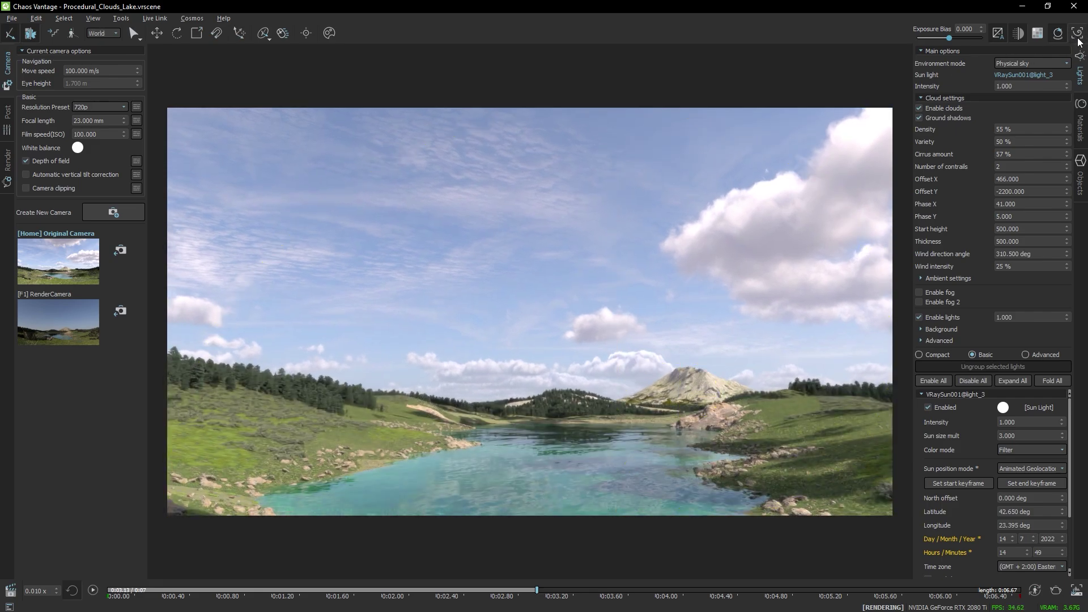
Show the overlay again and preview the Golden Ratio and Diagonals overlay types
right_click(1078, 38)
click(624, 51)
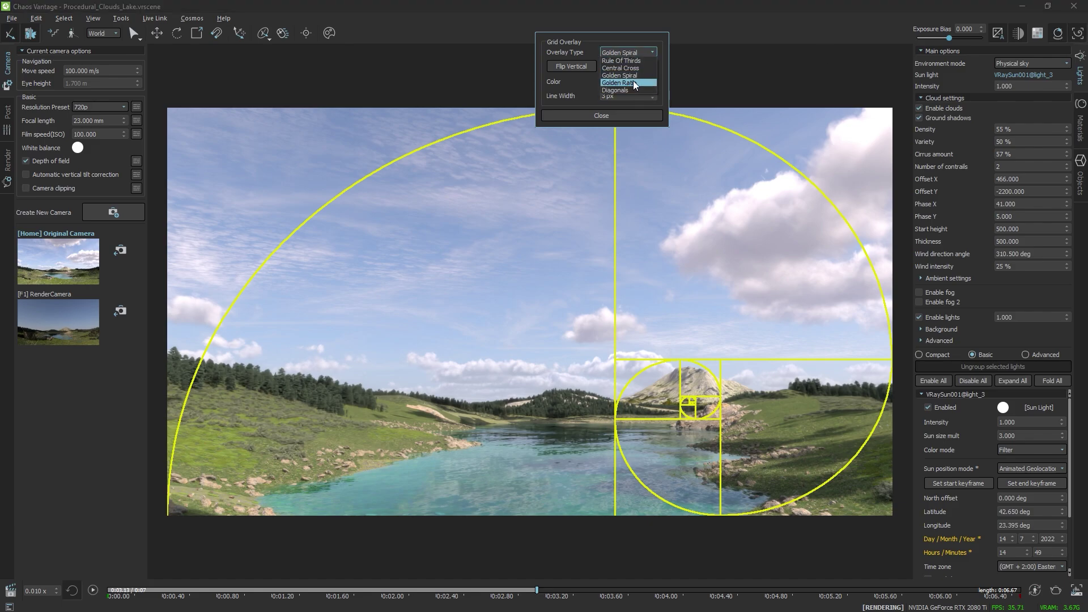
click(633, 81)
click(615, 91)
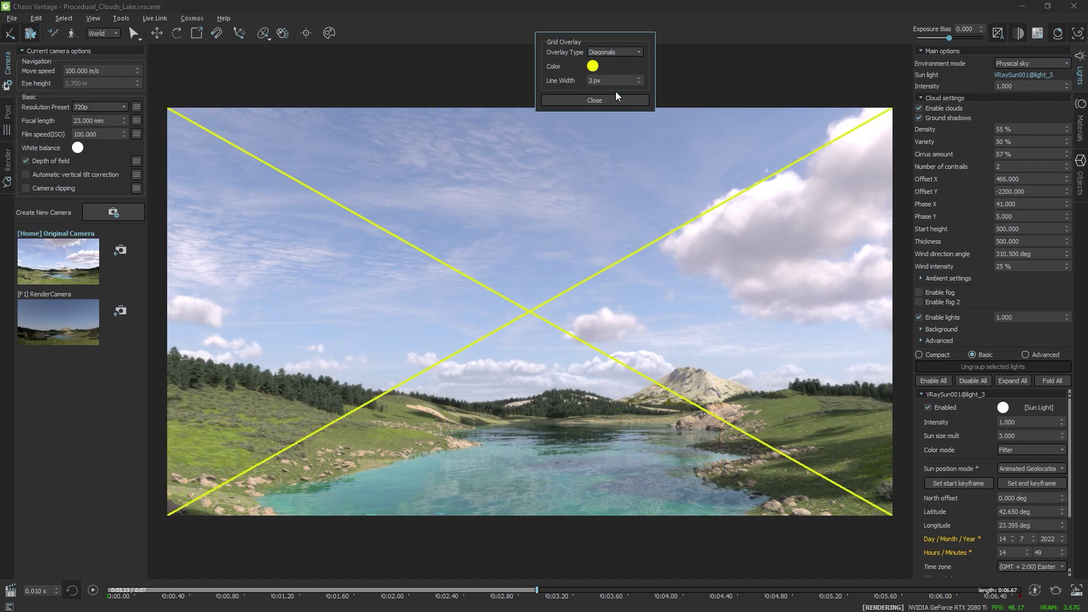
Try the Golden Spiral overlay flipped vertically and horizontally, restoring its original orientation
click(624, 53)
click(628, 75)
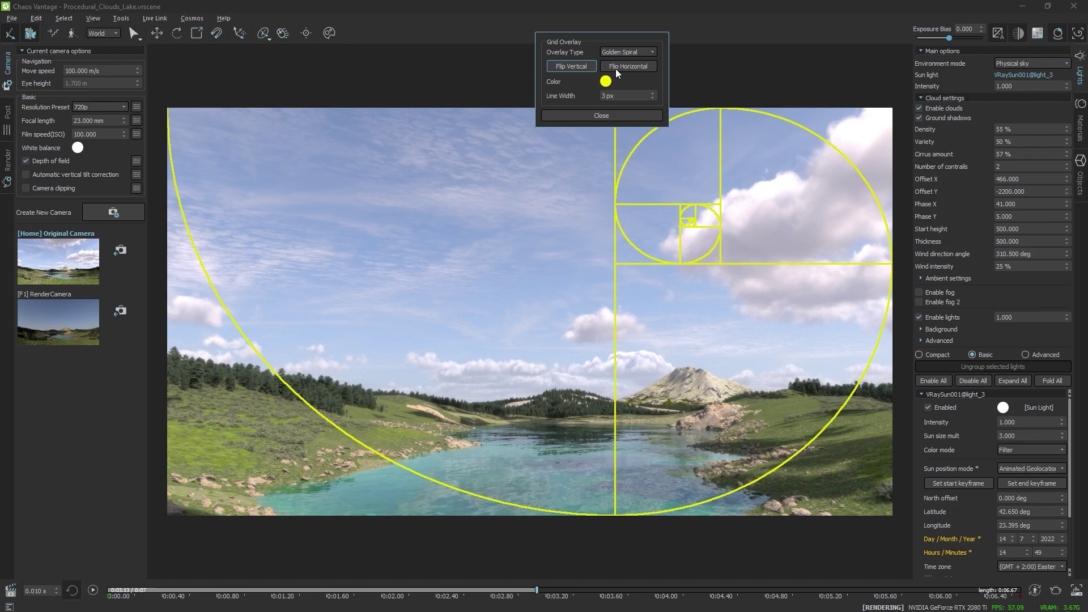
click(616, 67)
click(592, 67)
click(634, 67)
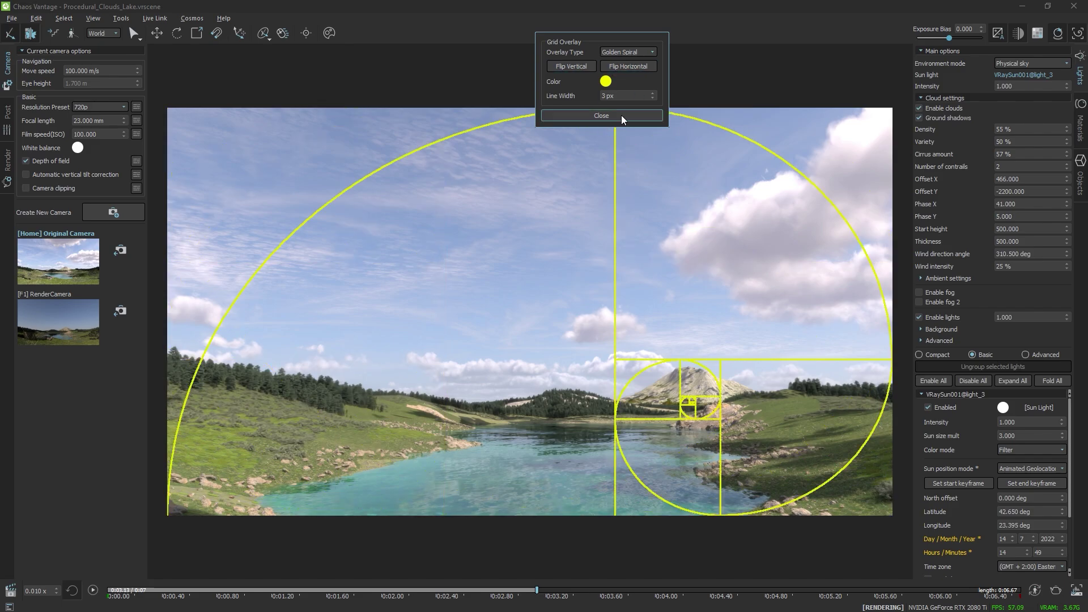
Set the overlay type to Rule Of Thirds, close its settings, and save the reframed lake view as a new camera
click(628, 51)
click(626, 60)
click(599, 102)
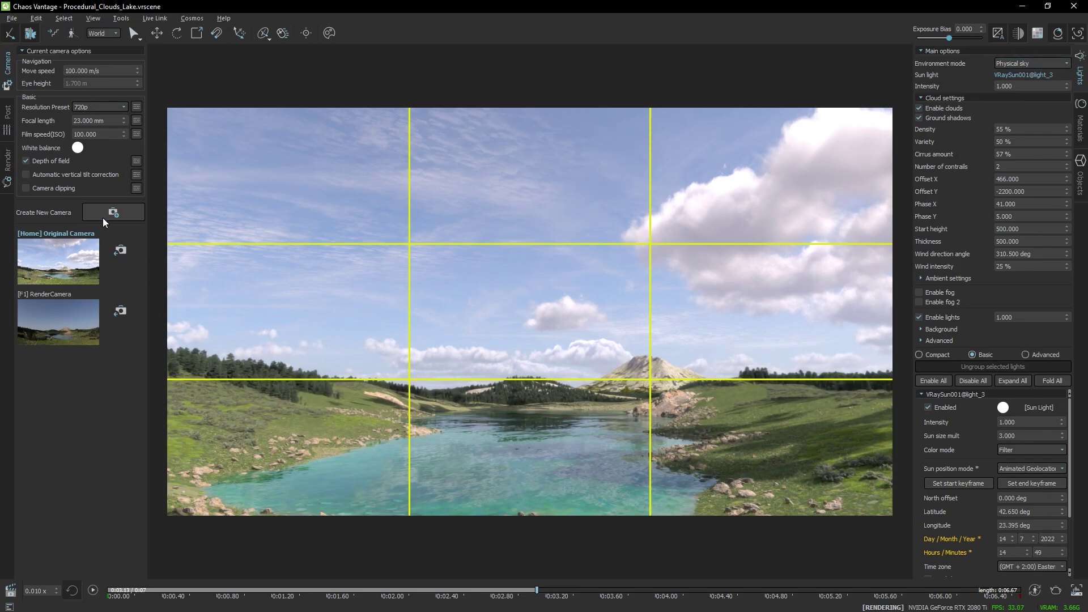
click(103, 218)
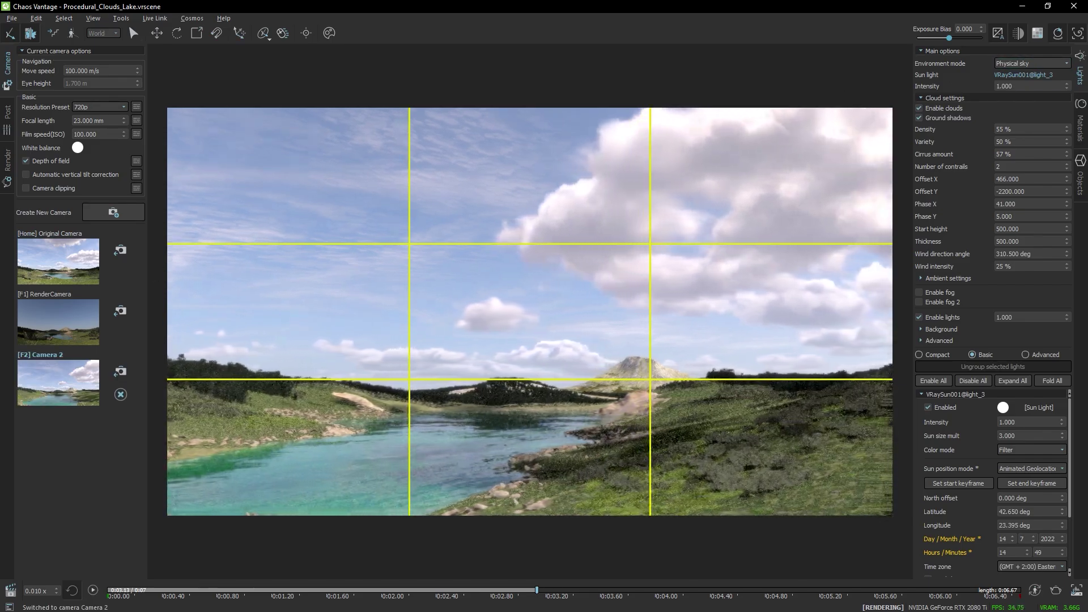
Lower the viewpoint into the flowering foreground, save it as a new camera, and compare it with Camera 2
mouse_move(612, 421)
mouse_down()
mouse_move(754, 421)
mouse_move(612, 421)
mouse_up()
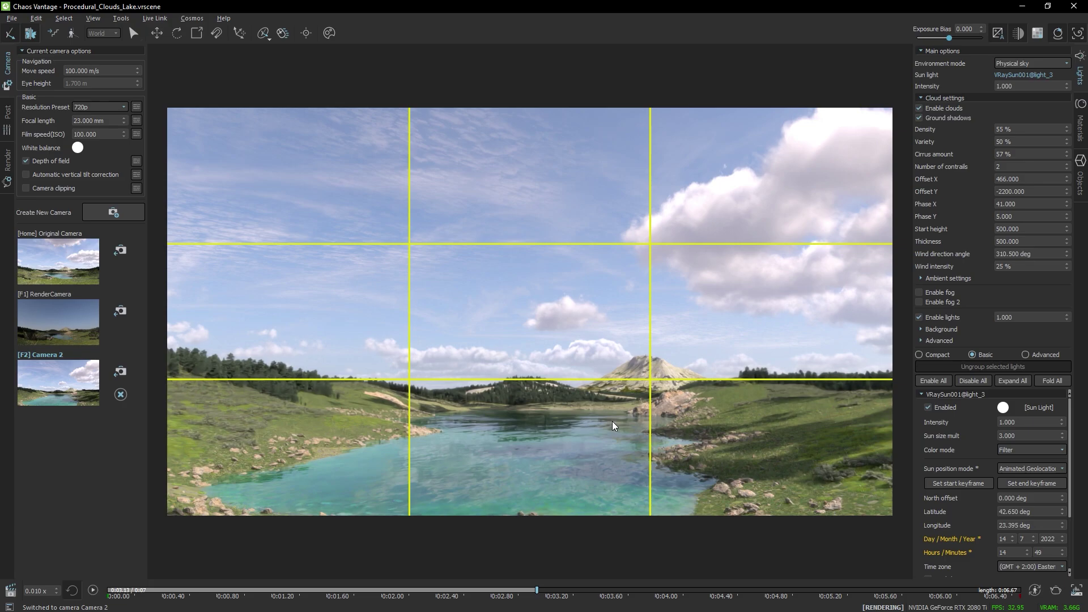
key(q)
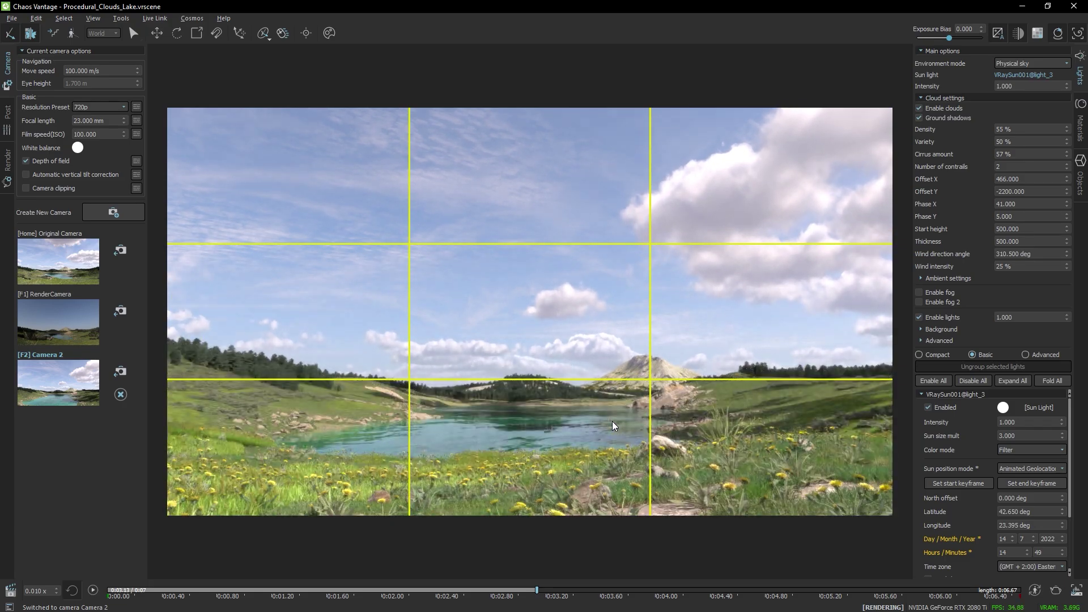
click(113, 212)
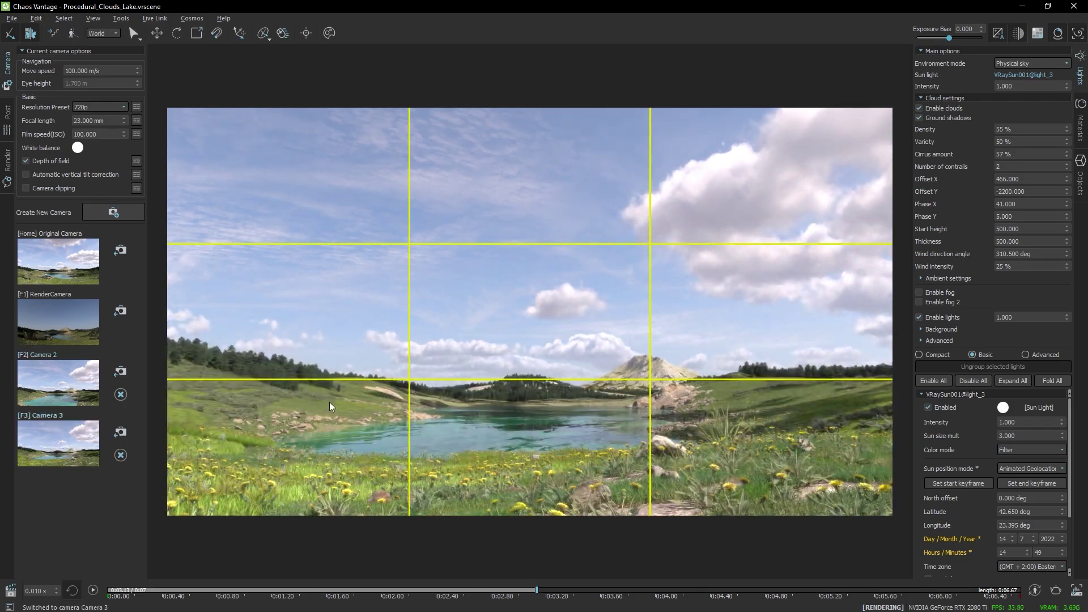
click(122, 432)
click(79, 380)
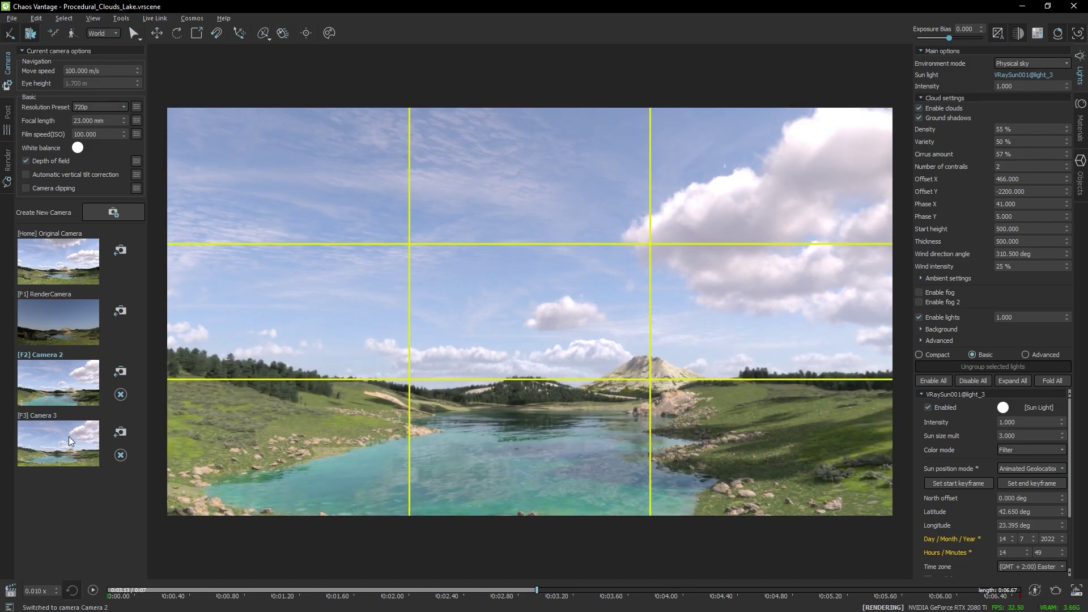
click(69, 437)
Frame two higher views of the rocky lakeshore and save each as a new camera
mouse_move(515, 345)
mouse_down()
mouse_move(362, 374)
mouse_move(510, 323)
mouse_move(515, 346)
mouse_up()
click(113, 212)
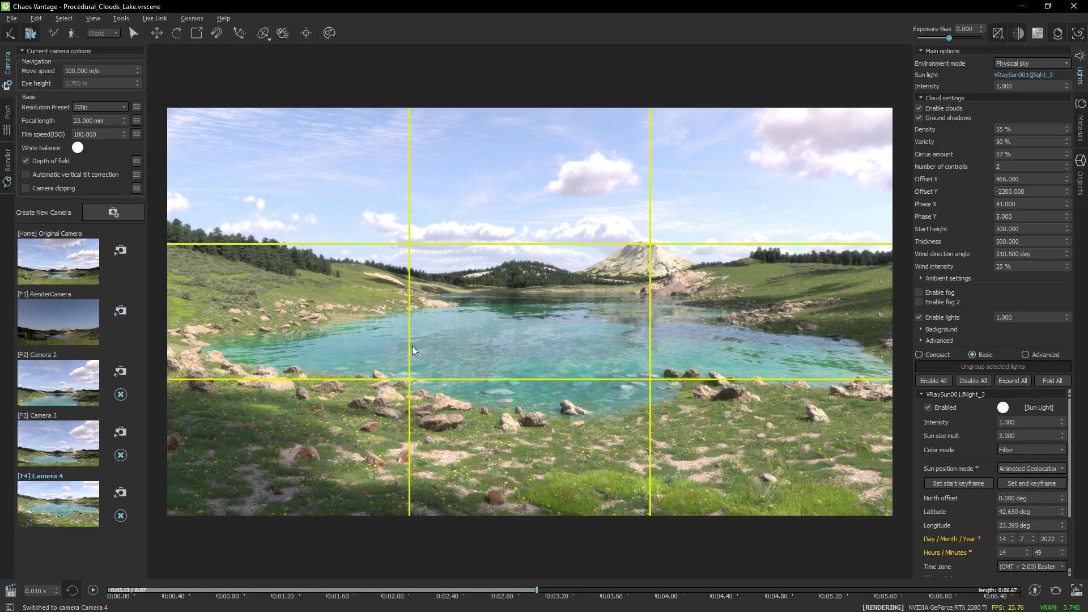
scroll(412, 345, up, 3)
click(113, 213)
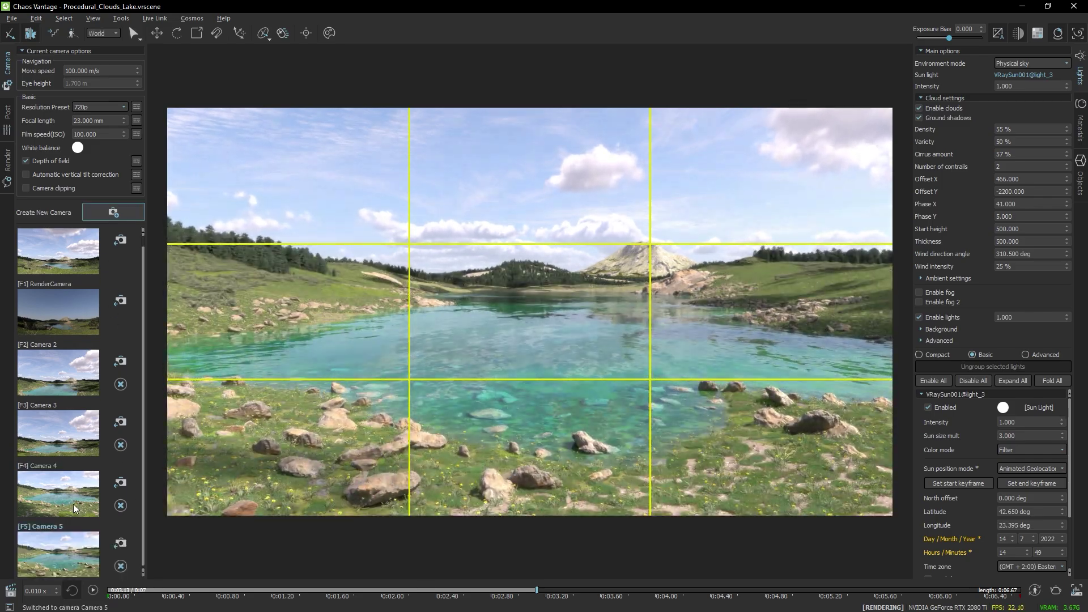
From Camera 4, set the focal length to 50 mm, reframe around the foreground boulder and mountain, and store the view in Camera 3
click(58, 490)
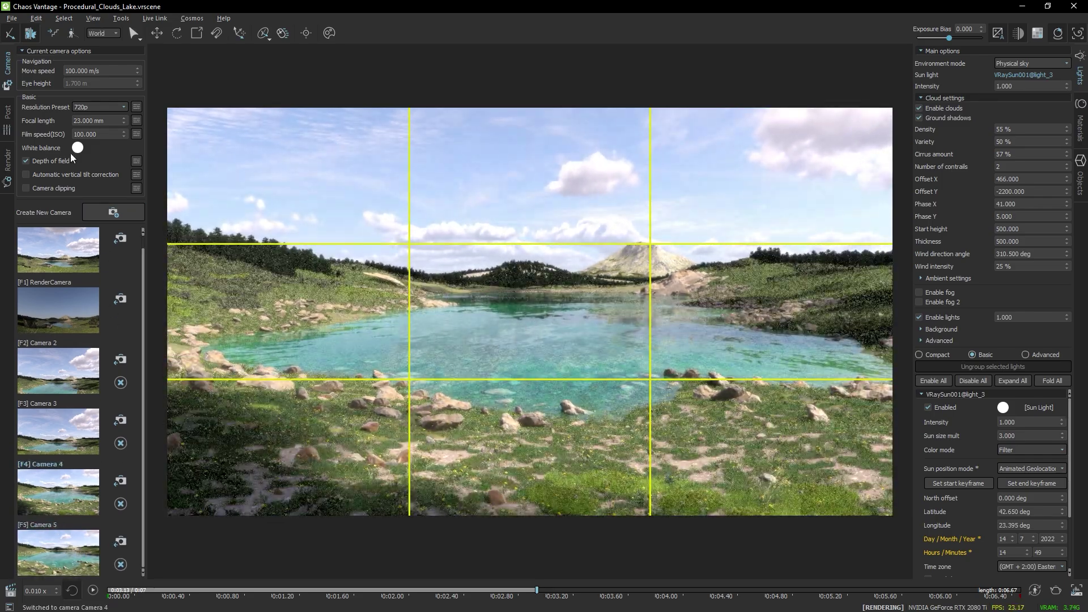
click(136, 120)
drag(123, 120, 111, 243)
key(Return)
drag(530, 312, 567, 275)
key(s)
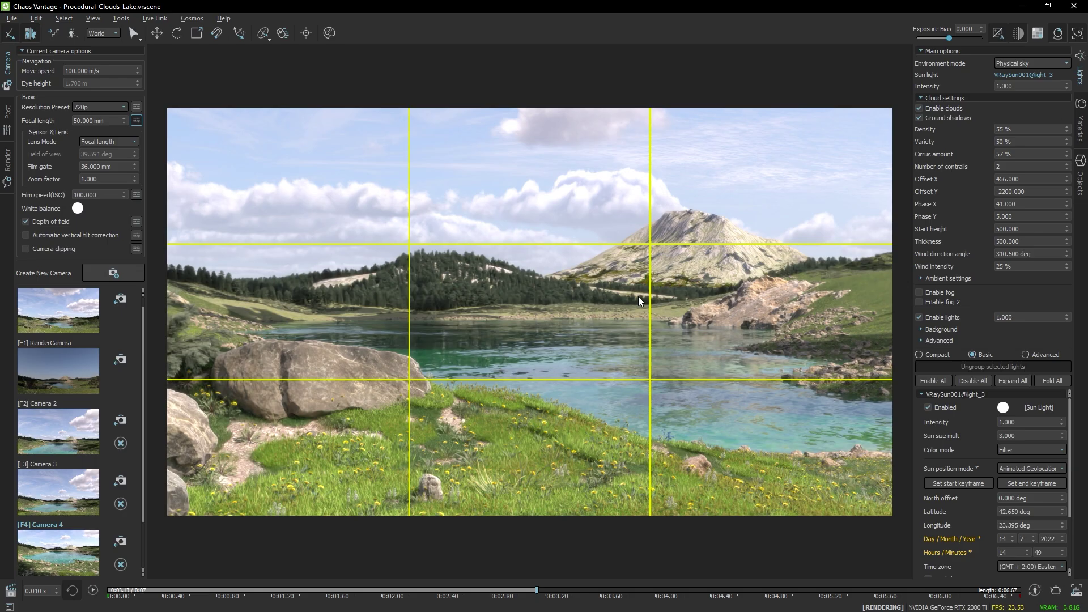
click(119, 481)
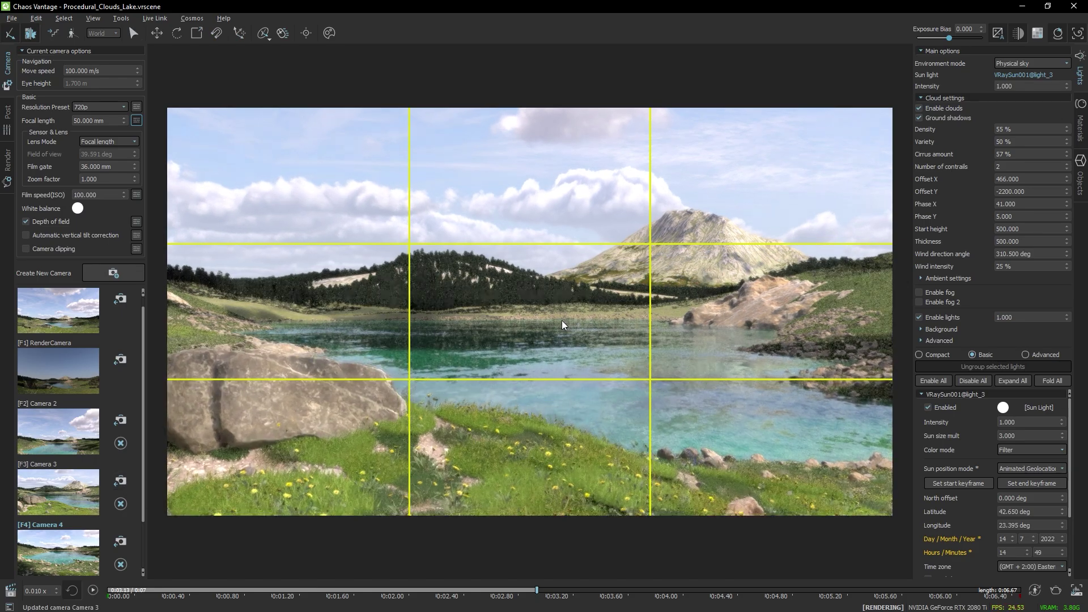
Update Camera 4 with the shifted boulder framing, hide the grid overlay, and return to Camera 4
click(120, 542)
click(1077, 34)
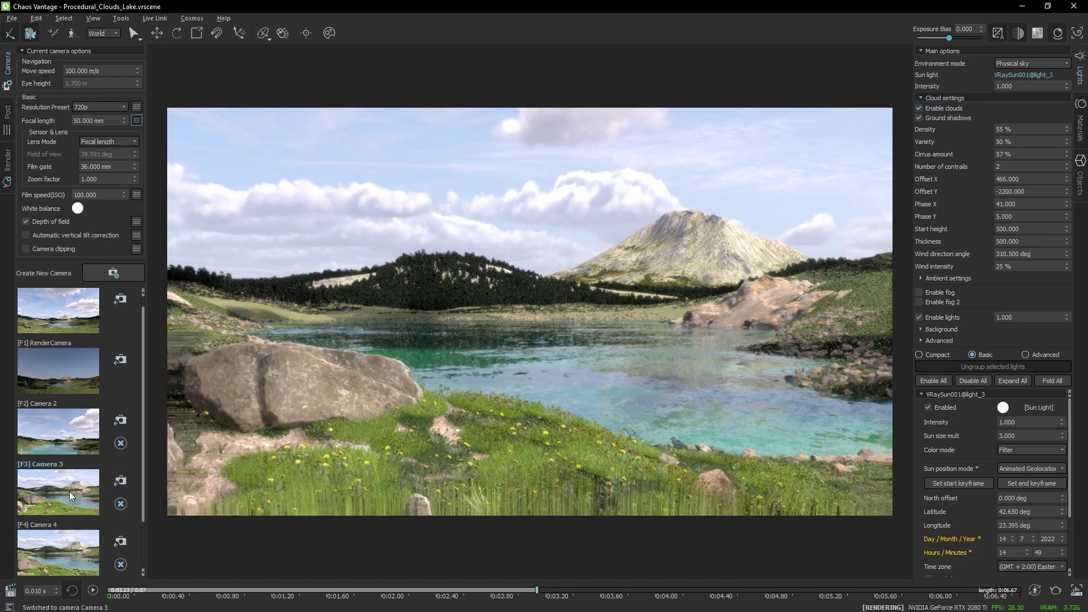
click(61, 540)
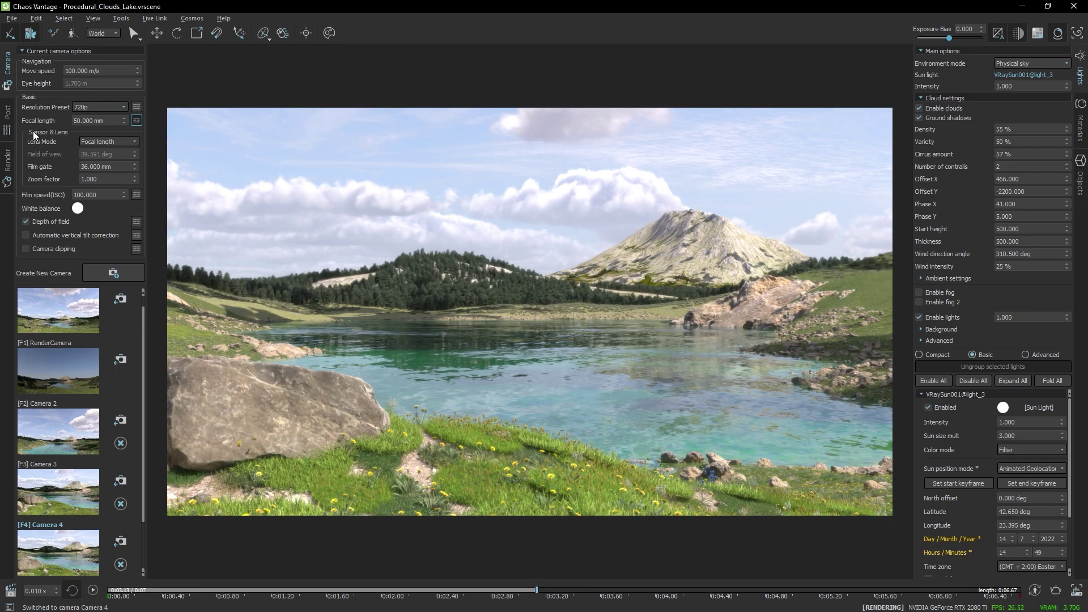
Enable the Hable filmic tonemap and set shoulder strength to 0.263 and toe strength to 0.384
click(9, 130)
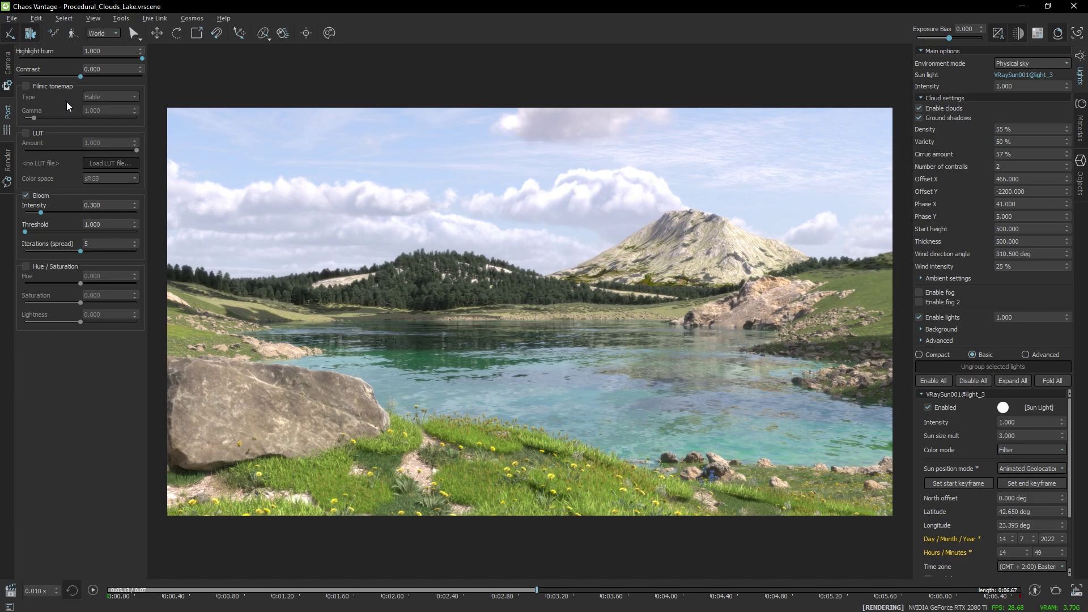
mouse_move(79, 76)
mouse_down()
mouse_move(116, 77)
mouse_move(69, 76)
mouse_move(104, 77)
mouse_move(79, 77)
mouse_up()
click(35, 86)
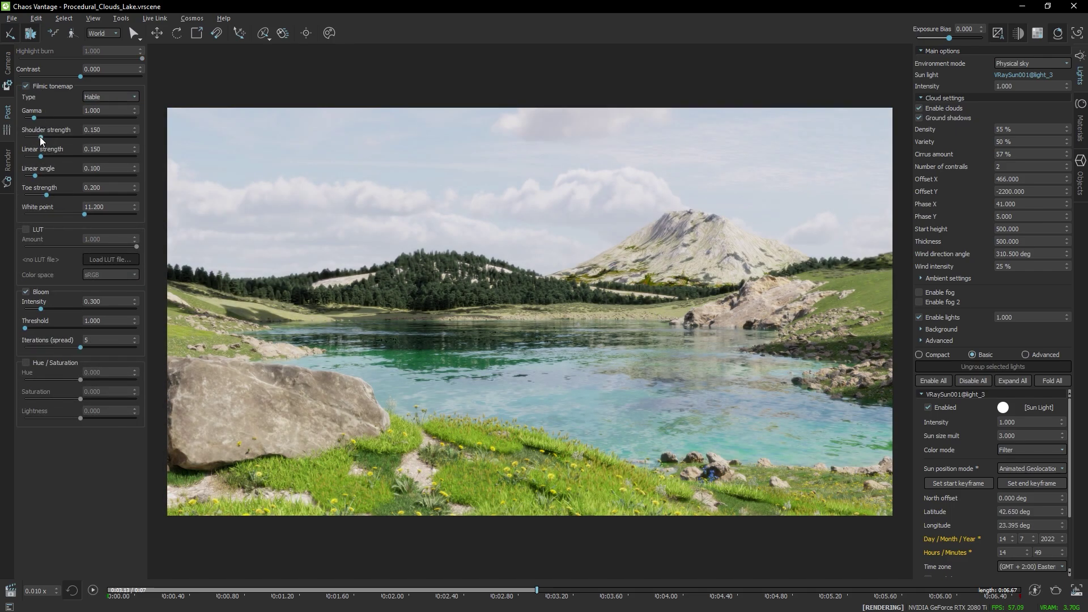
drag(40, 138, 57, 137)
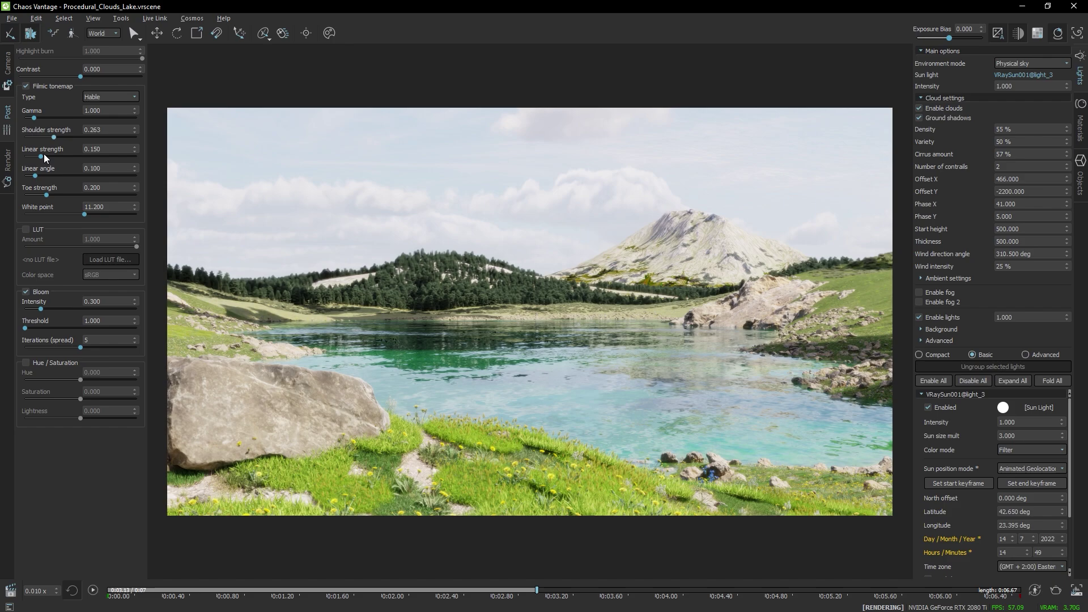
drag(46, 194, 68, 194)
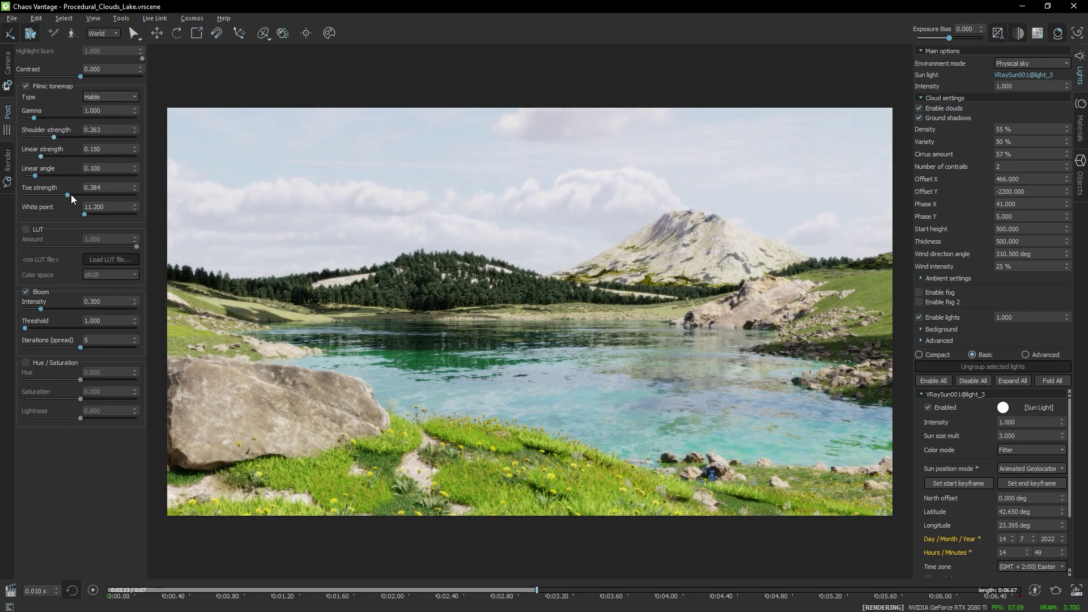
Change the filmic tonemap type to AMPAS with gamma 1.250, and enable Hue / Saturation with saturation 0.444
click(108, 97)
click(111, 113)
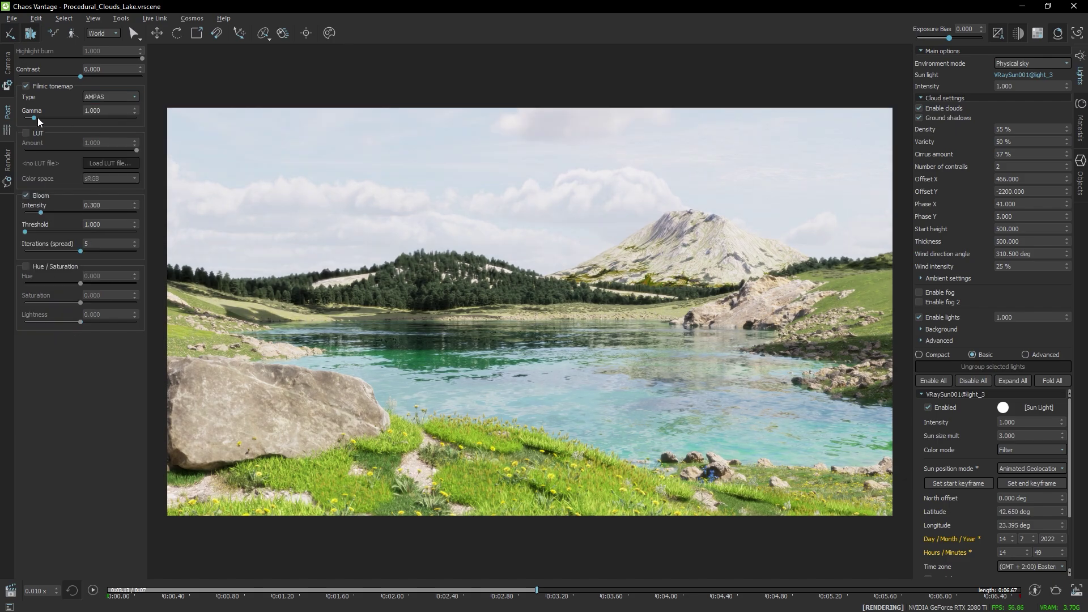
drag(37, 117, 37, 117)
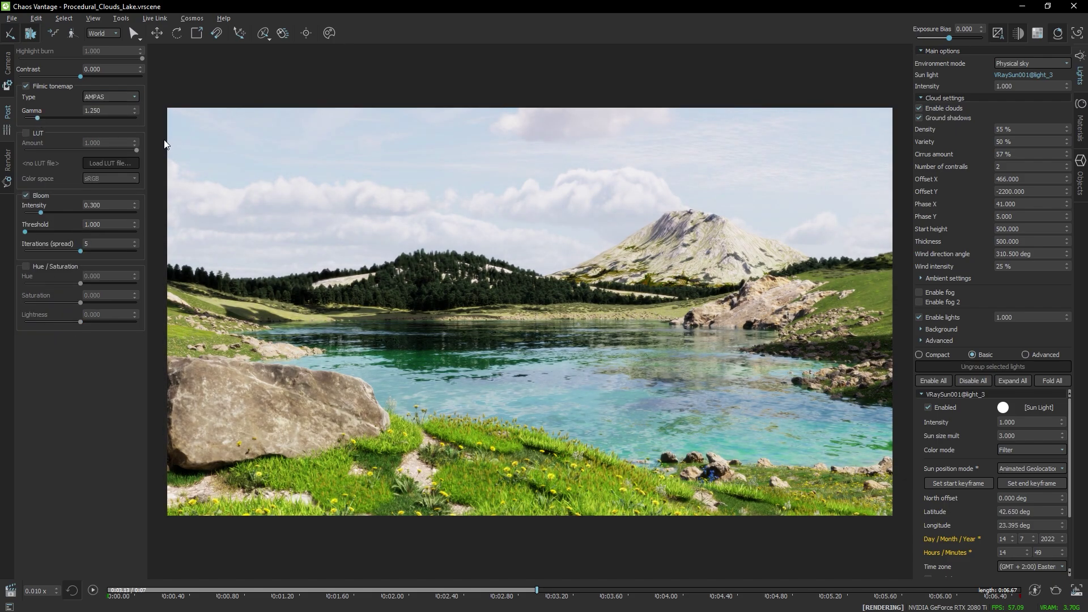
click(43, 267)
drag(81, 283, 76, 321)
right_click(134, 314)
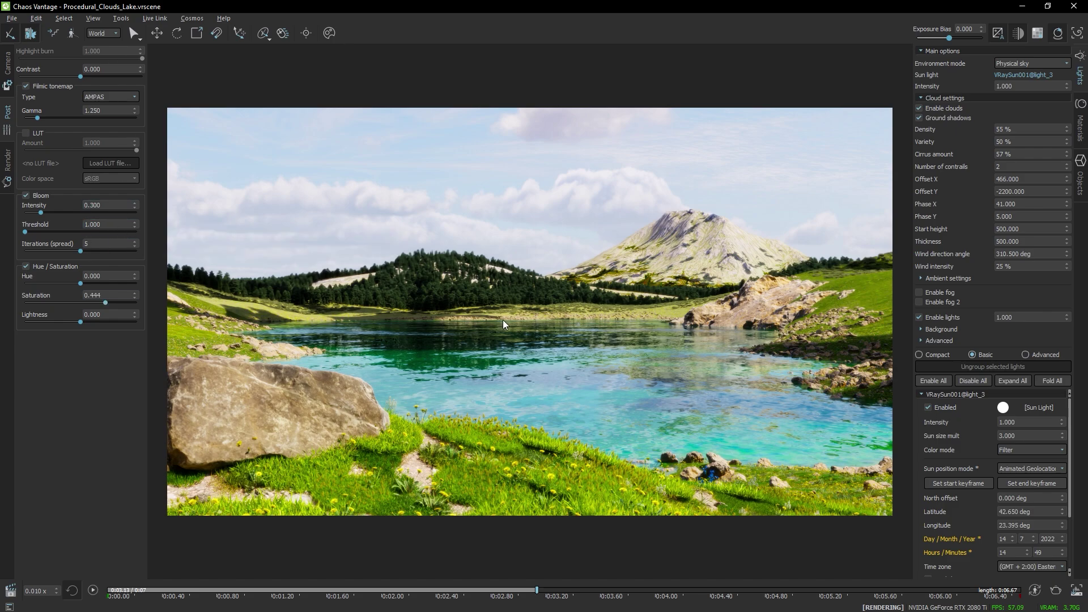
Review the General preferences and close them
click(36, 18)
click(46, 88)
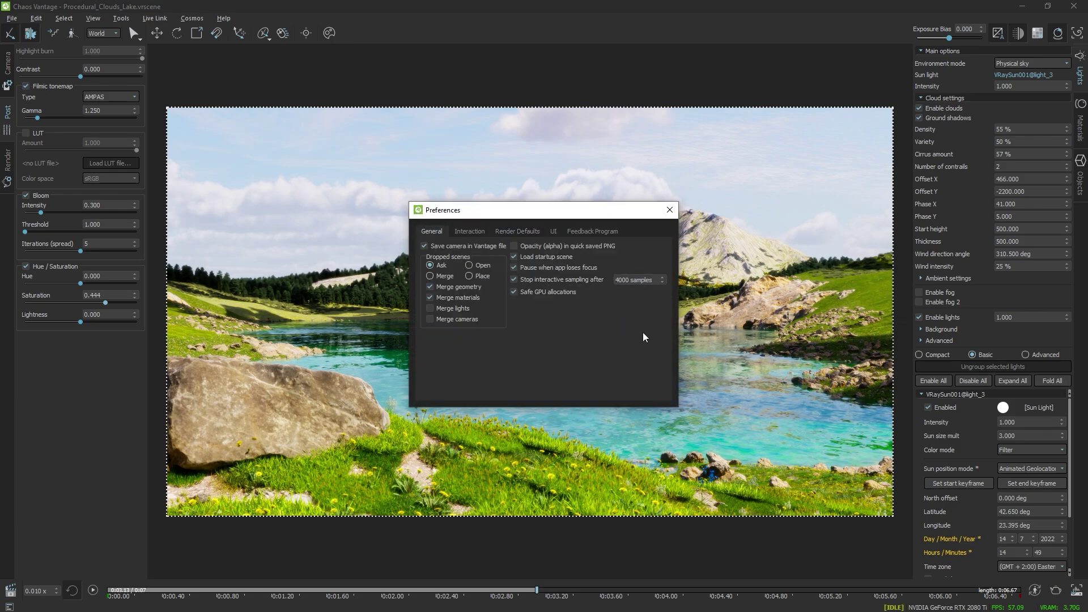
click(668, 210)
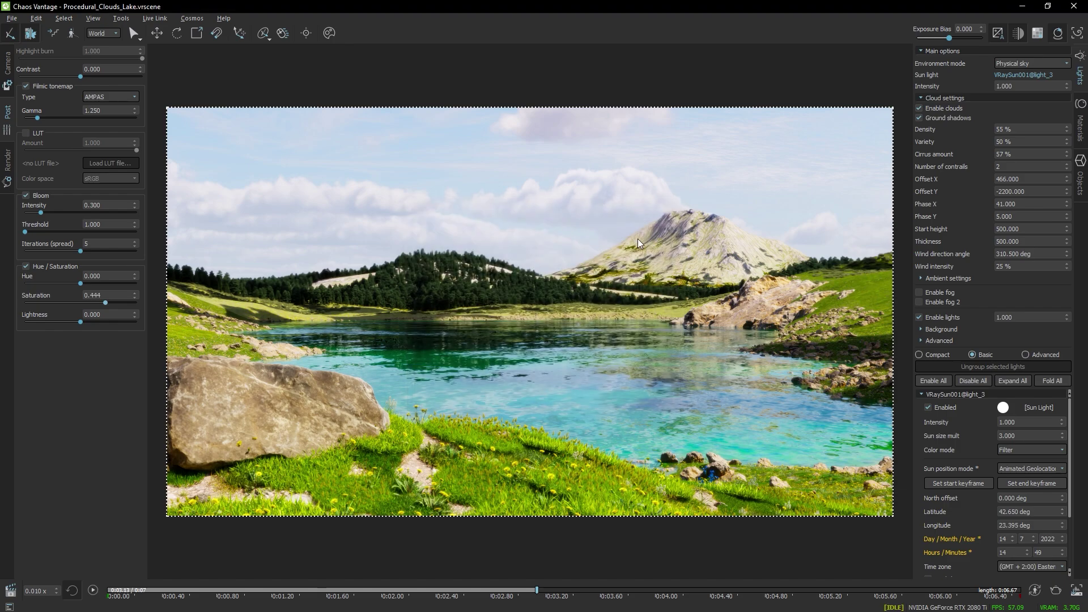
Paste the graded frame into Chaos Player as a new layer and return to Chaos Vantage
click(1022, 7)
key(ctrl+v)
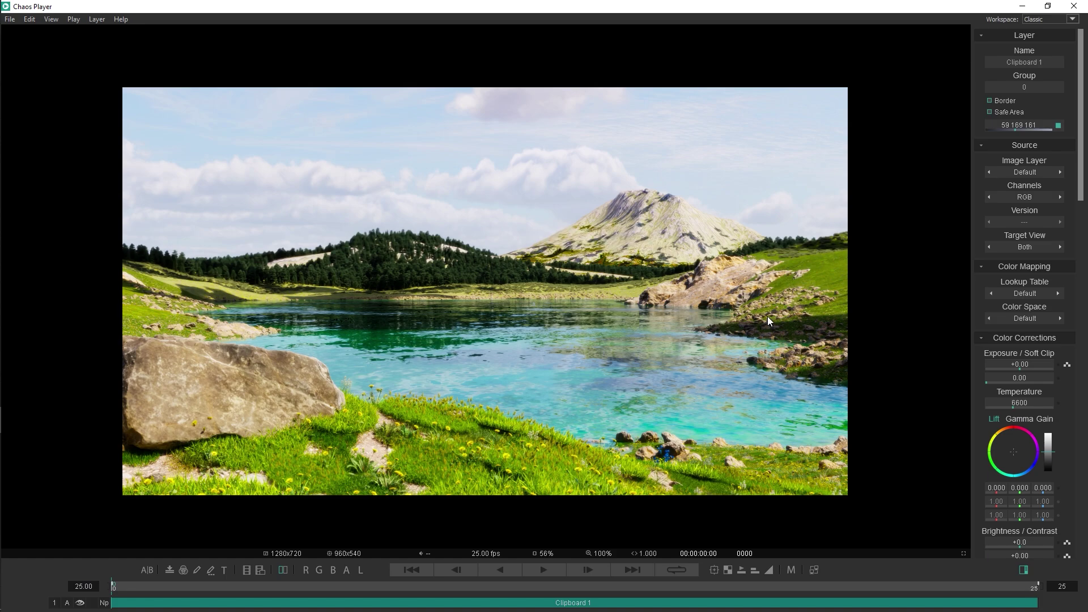
key(alt+Tab)
Create an alternative grade with gamma 1.550, hue -34.545 and saturation -0.101
drag(89, 303, 56, 300)
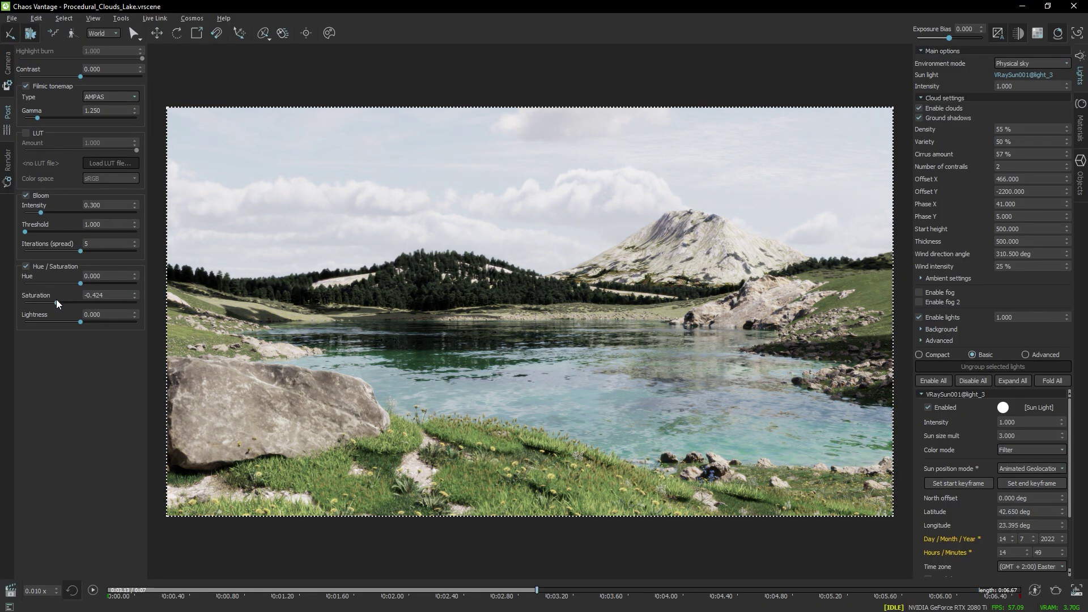
drag(34, 118, 38, 118)
mouse_move(78, 284)
mouse_down()
mouse_move(96, 281)
mouse_move(70, 283)
mouse_up()
click(71, 303)
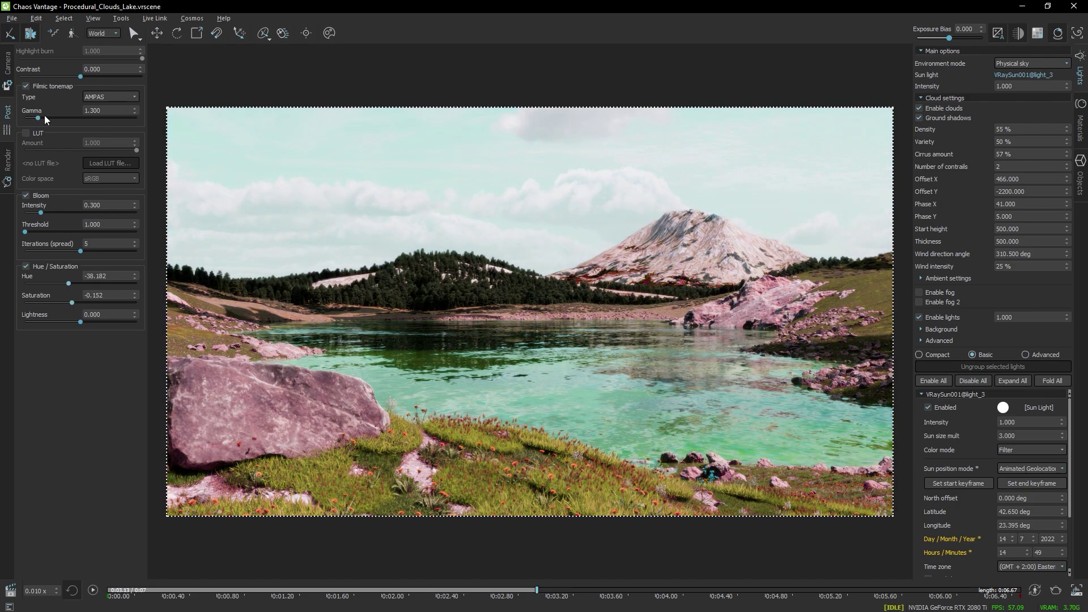
drag(45, 117, 42, 117)
drag(75, 302, 70, 282)
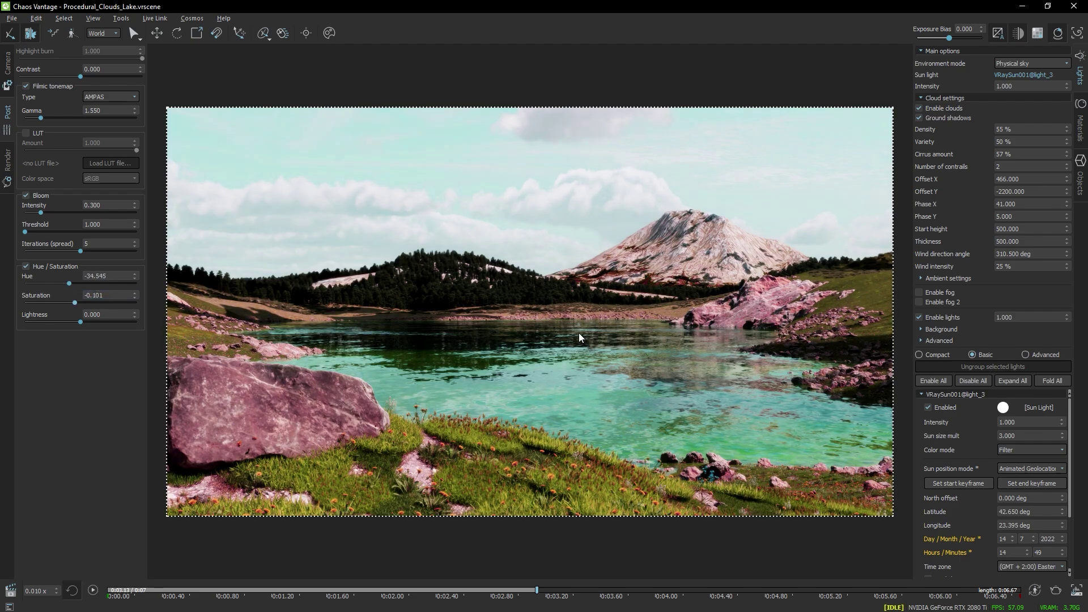
Paste the alternative grade into Chaos Player and compare both versions side by side
key(alt+Tab)
key(ctrl+v)
middle_drag(812, 323, 655, 312)
key(ctrl+Right)
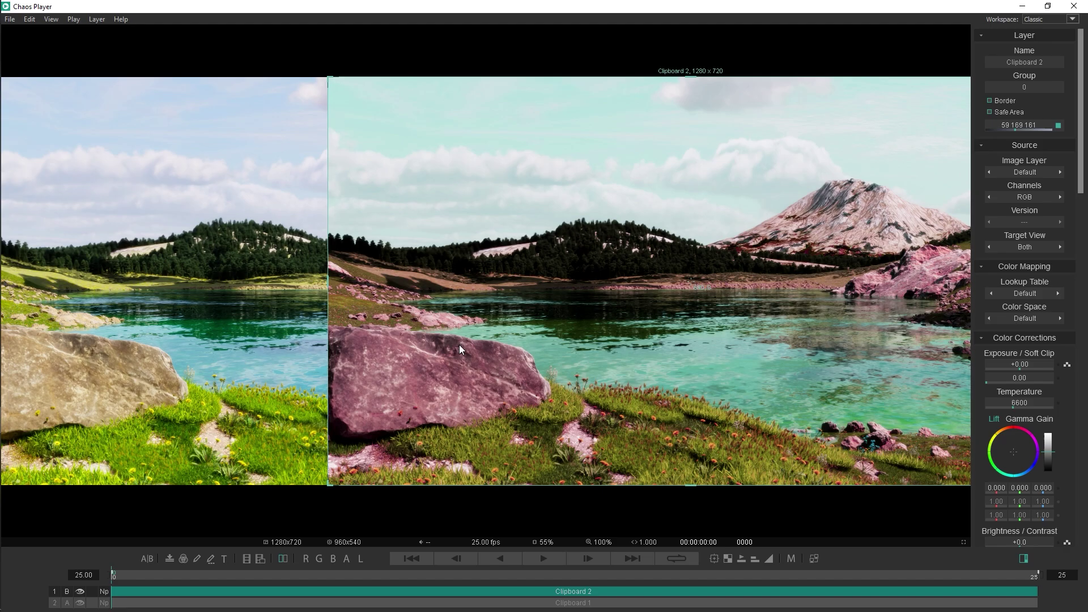
scroll(434, 376, down, 3)
scroll(508, 299, up, 5)
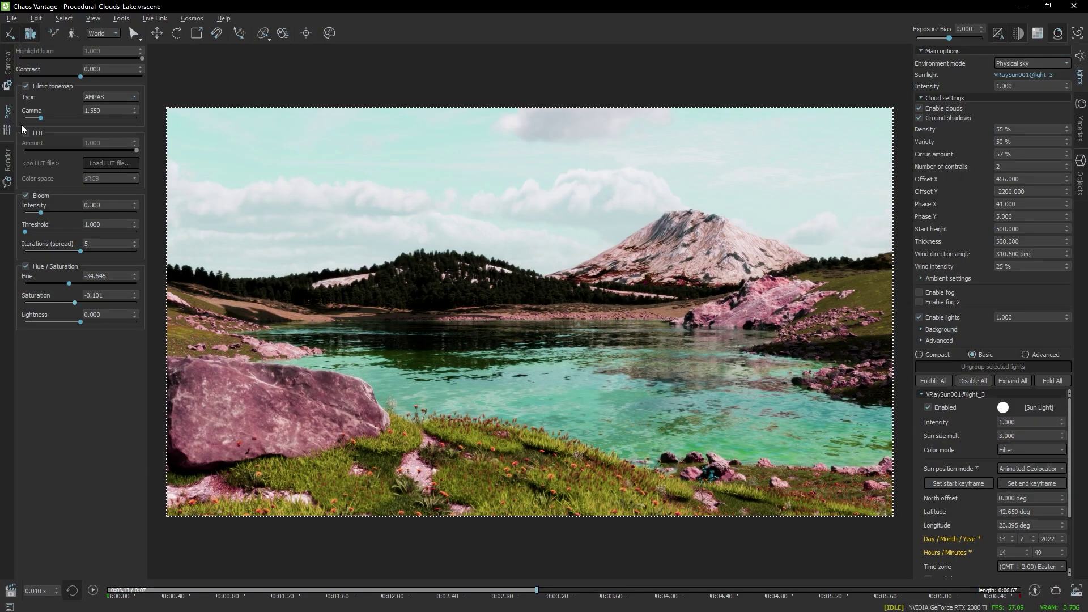
Switch to Camera 2 in Chaos Vantage and set hue to 0, saturation to 0.596 and gamma to 1.300
click(8, 65)
click(66, 443)
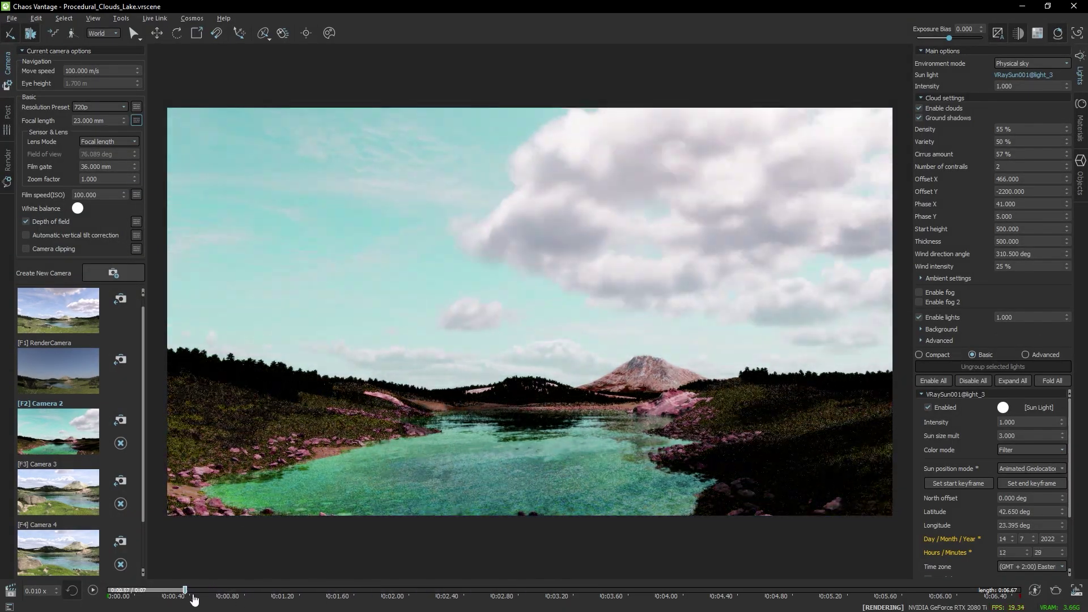
click(8, 112)
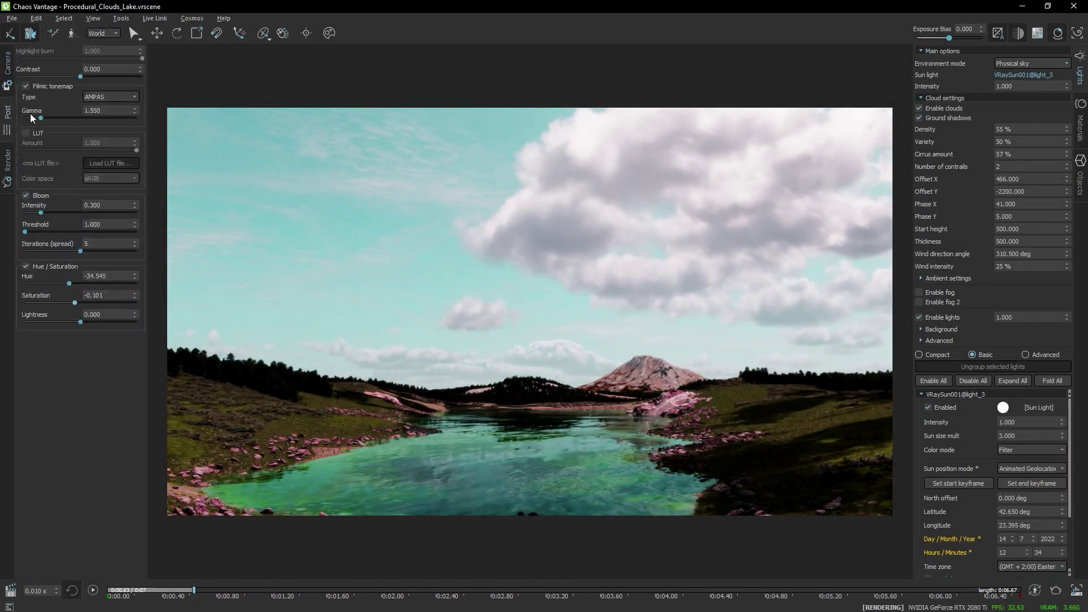
drag(79, 302, 115, 301)
drag(41, 118, 38, 117)
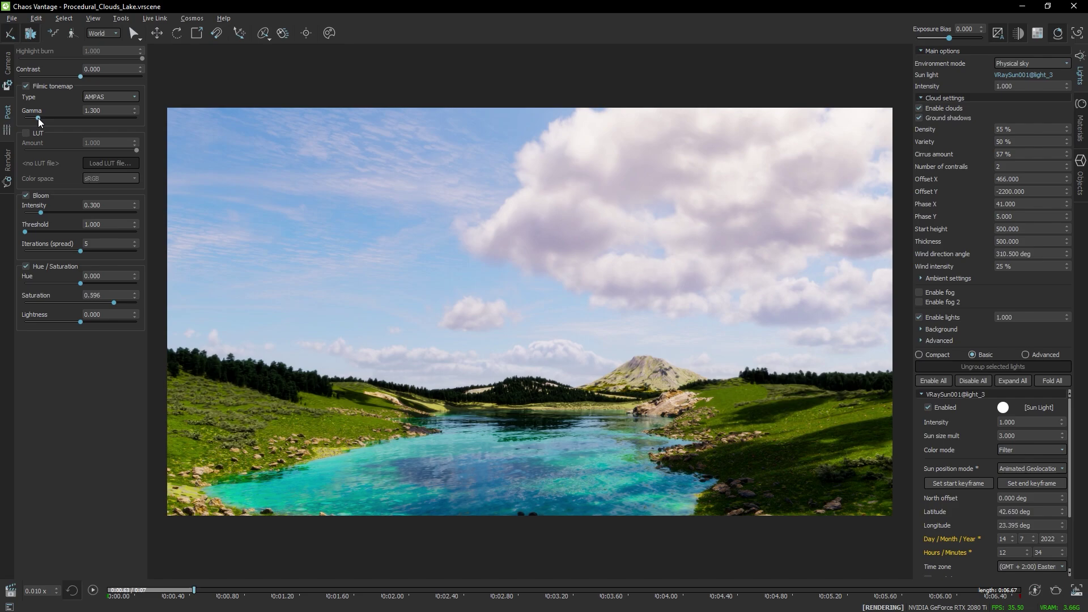
Change the tonemap type back to Hable with gamma 1.000, shoulder strength 0.460 and toe strength 0.444
click(103, 97)
click(100, 105)
drag(37, 117, 76, 136)
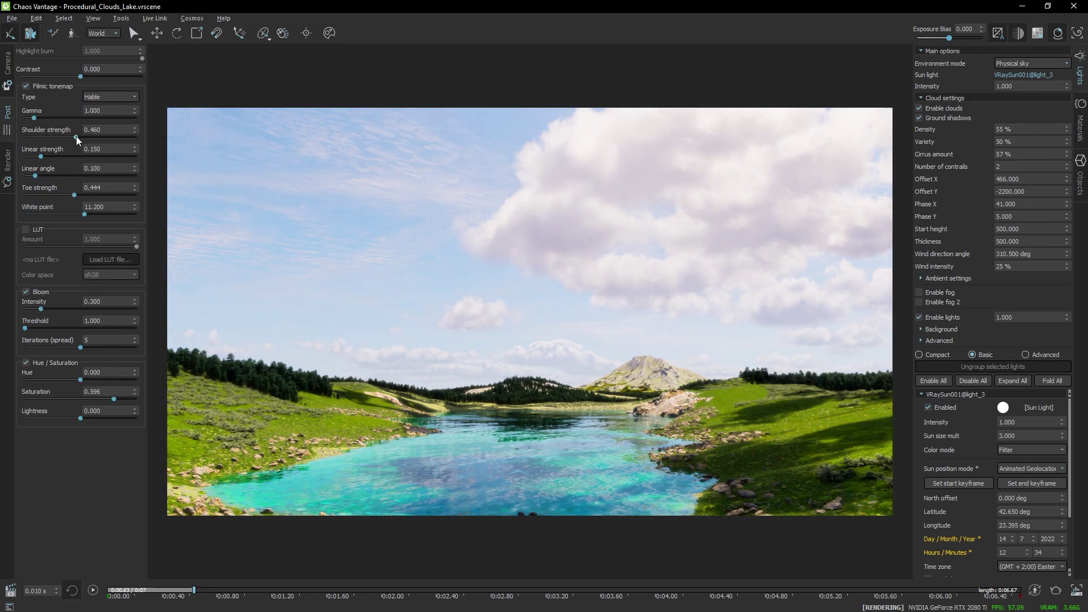
Scrub the animation and toggle the newest clipboard layer in Chaos Player to compare the captured frames
drag(193, 590, 884, 590)
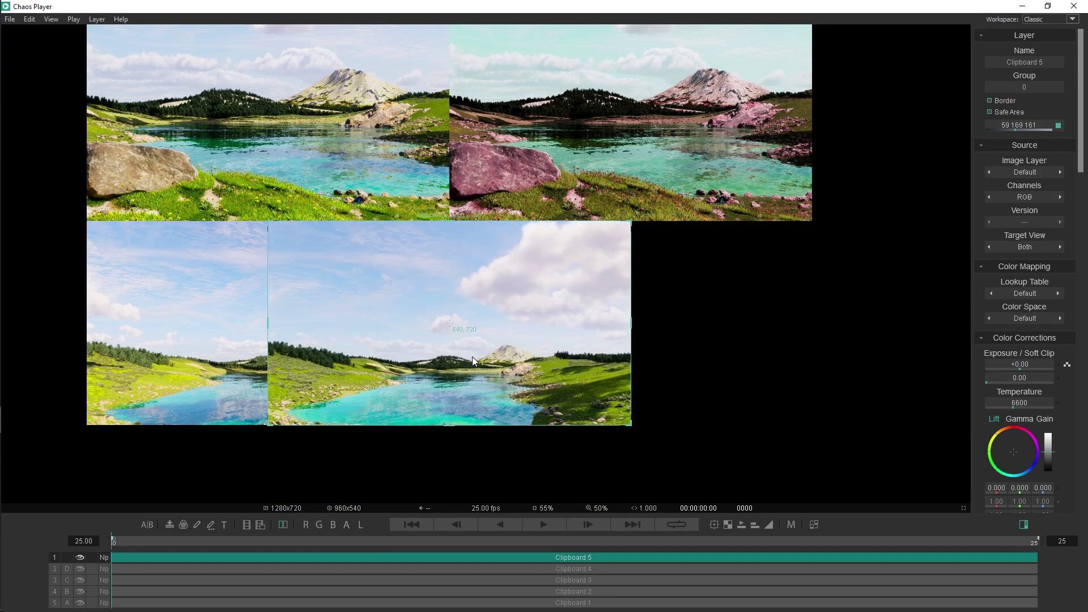
click(79, 558)
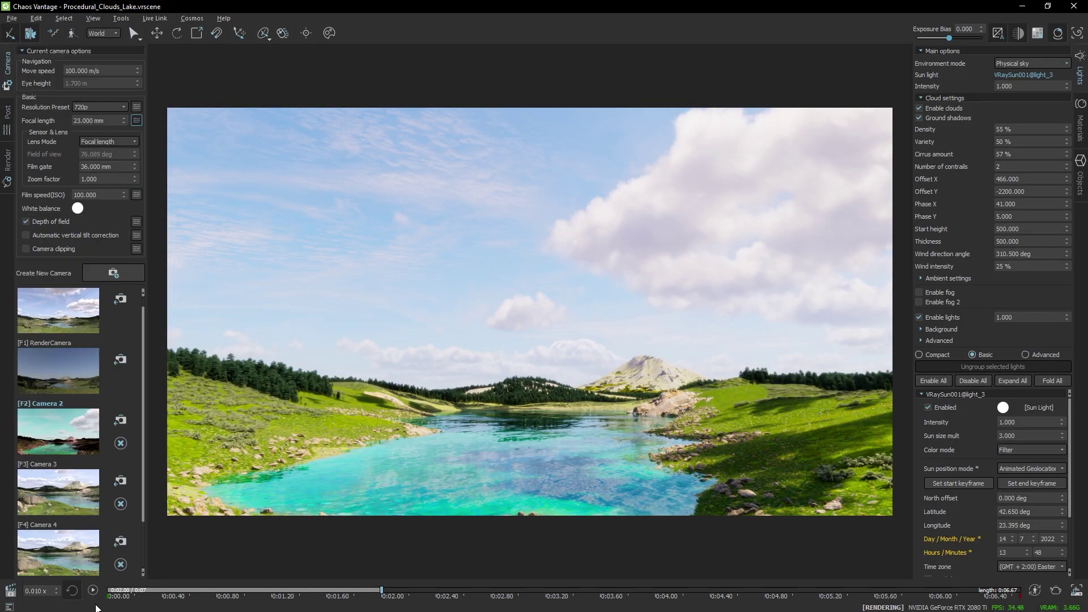
Open the animation editor and place Camera 3 and Camera 4 on the cameras animation track
click(12, 592)
scroll(87, 369, down, 2)
click(69, 370)
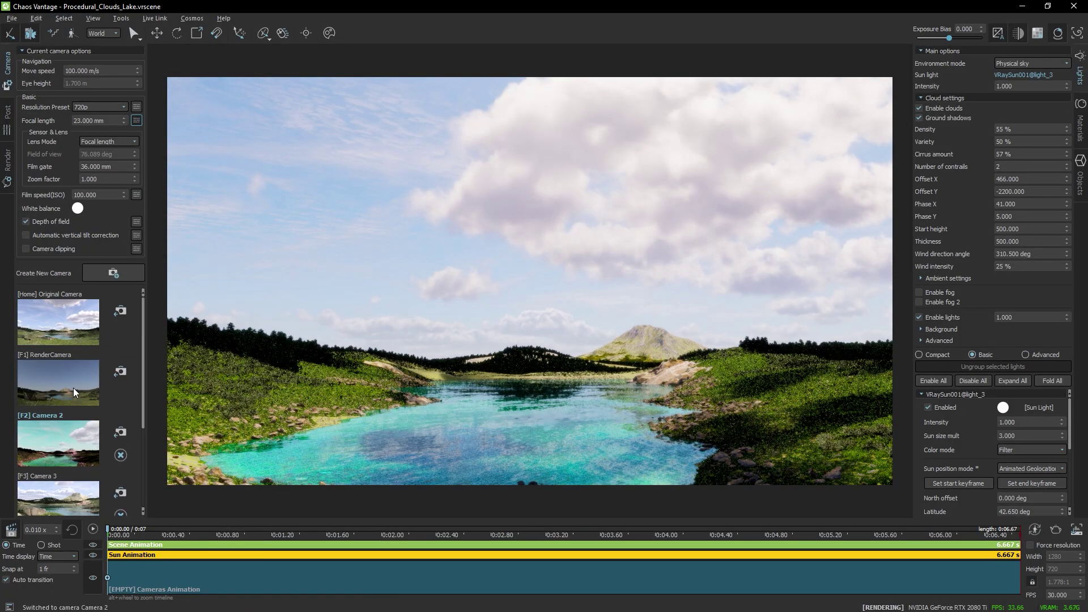
drag(94, 390, 262, 581)
Make the camera transition Linear with a duration of 3 seconds, and play it back
right_click(185, 567)
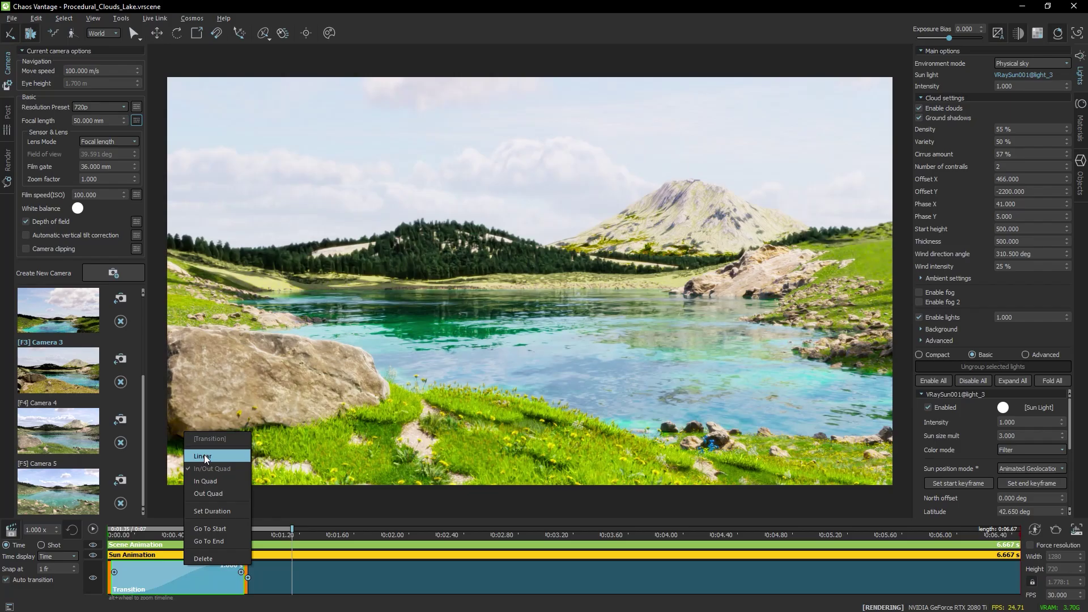
click(205, 456)
double_click(230, 570)
double_click(294, 581)
text(3)
key(Return)
click(92, 532)
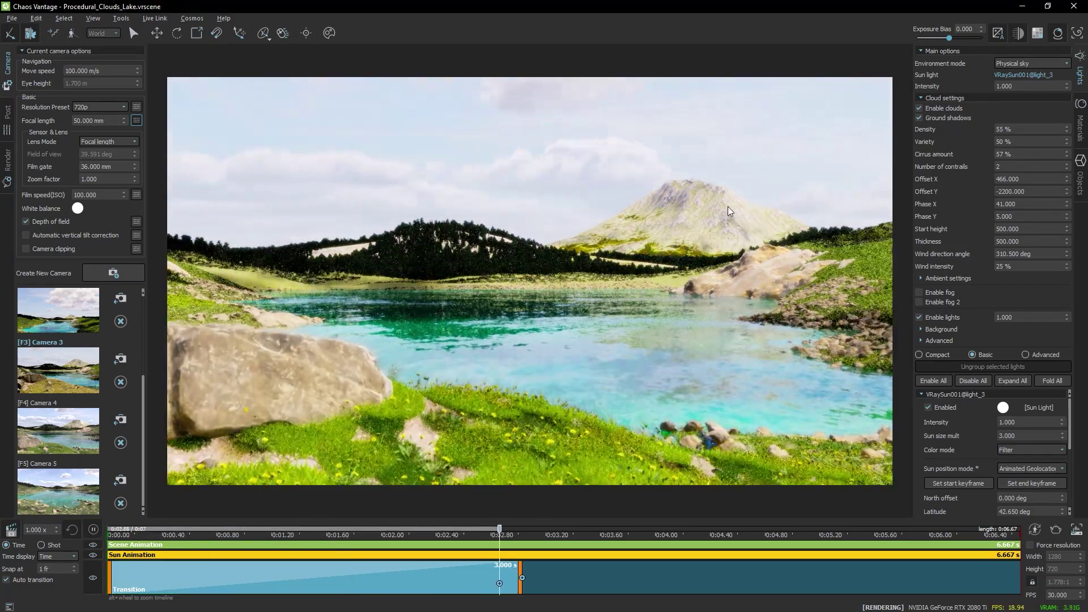
click(91, 531)
Set shoulder strength to 0.288 and toe strength to 0.308, raise the gamma slightly, and scrub back into the transition
click(8, 116)
drag(80, 136, 56, 136)
drag(74, 194, 59, 195)
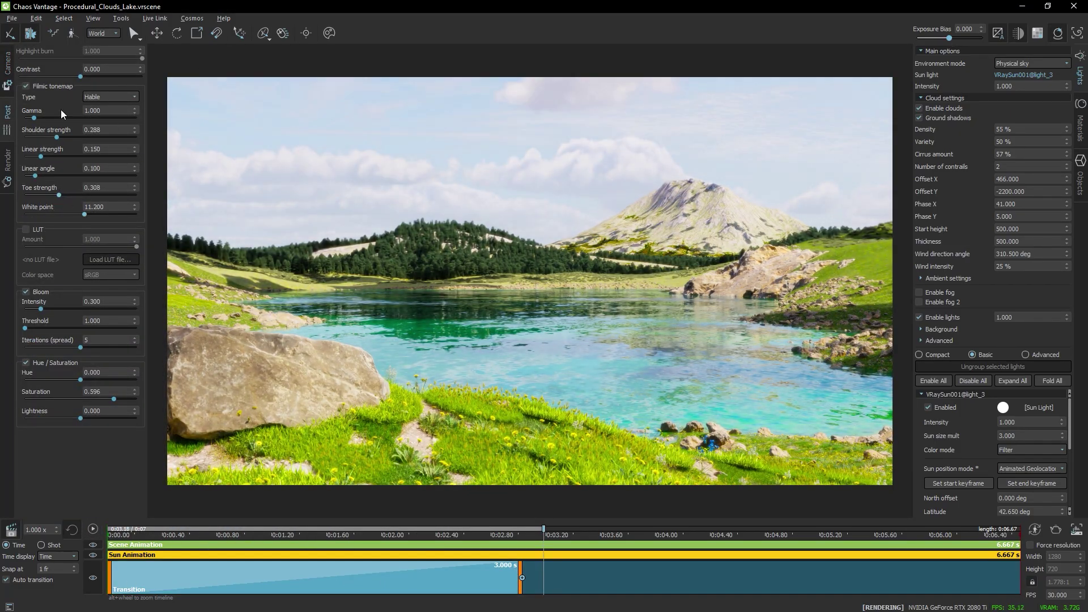
drag(34, 118, 37, 118)
drag(544, 529, 477, 352)
Switch to Camera 2 and then Camera 5 to check their views with the new grade
click(8, 69)
scroll(75, 407, up, 2)
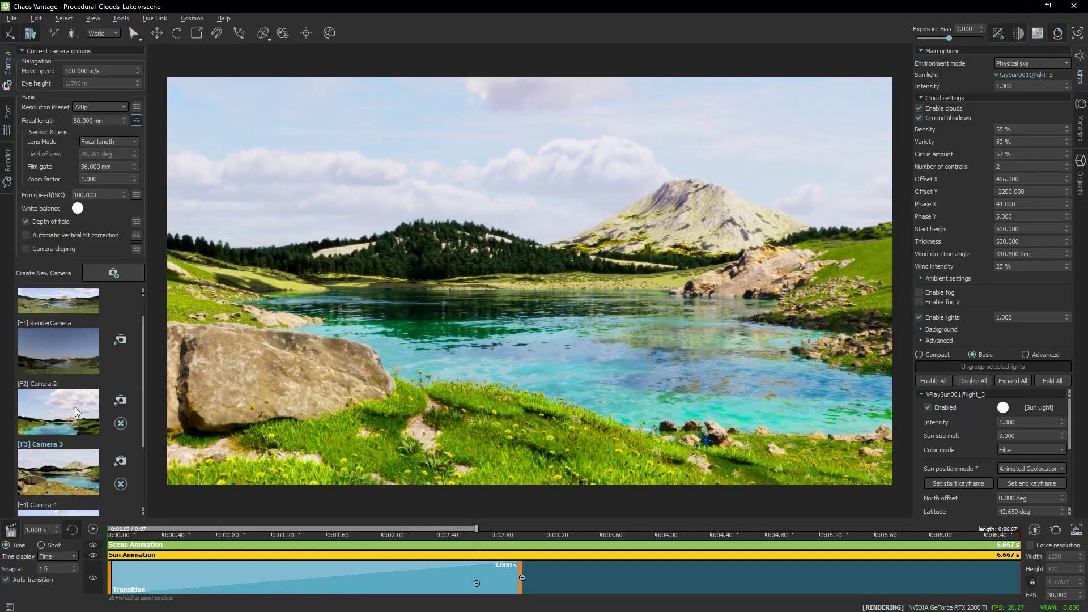
click(80, 438)
click(58, 491)
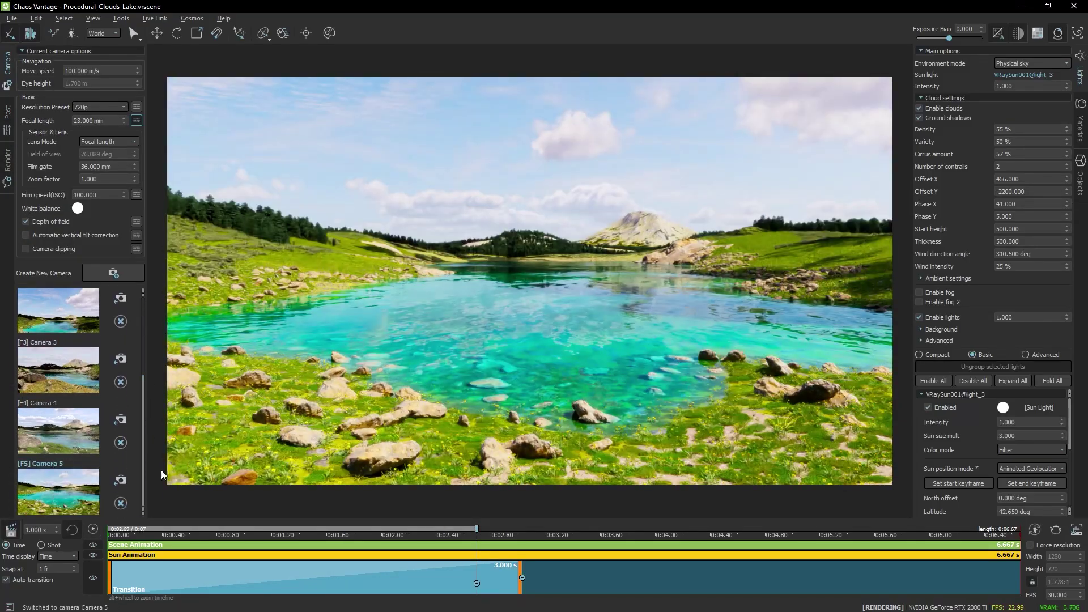